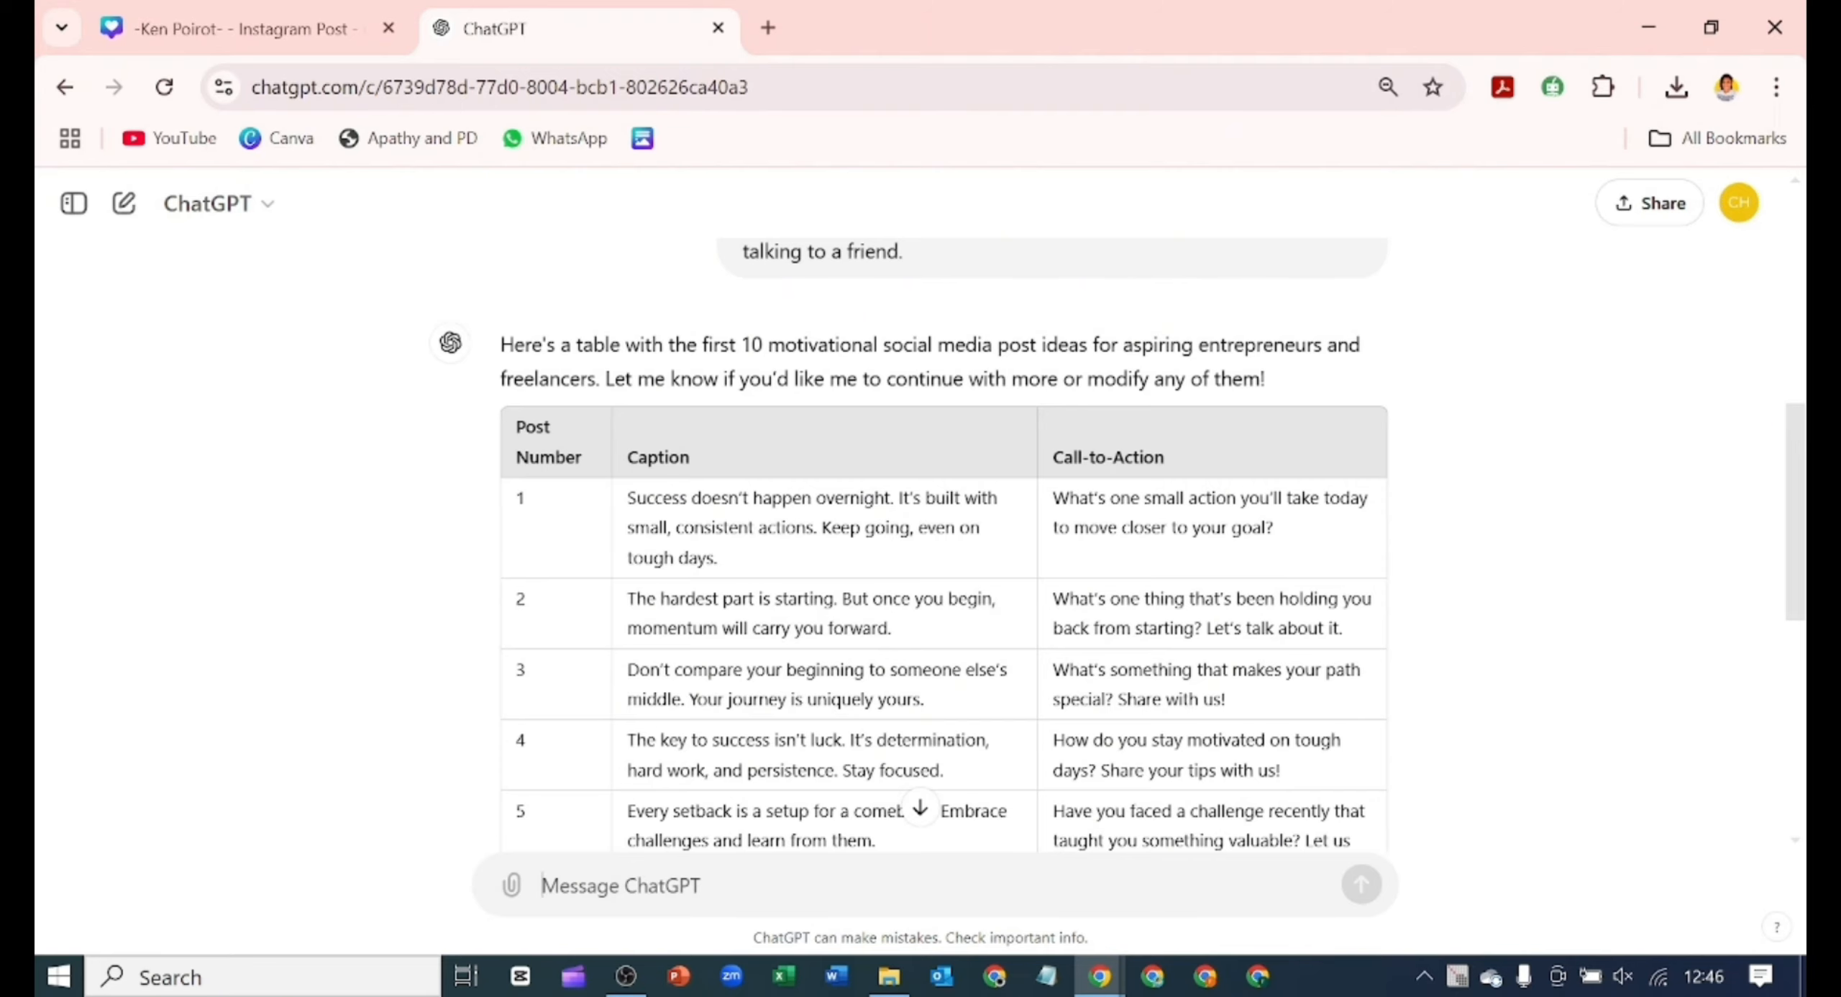
- Send the prompt "Continue" to generate the next batch of motivational posts
scroll(920, 546, "down", 8)
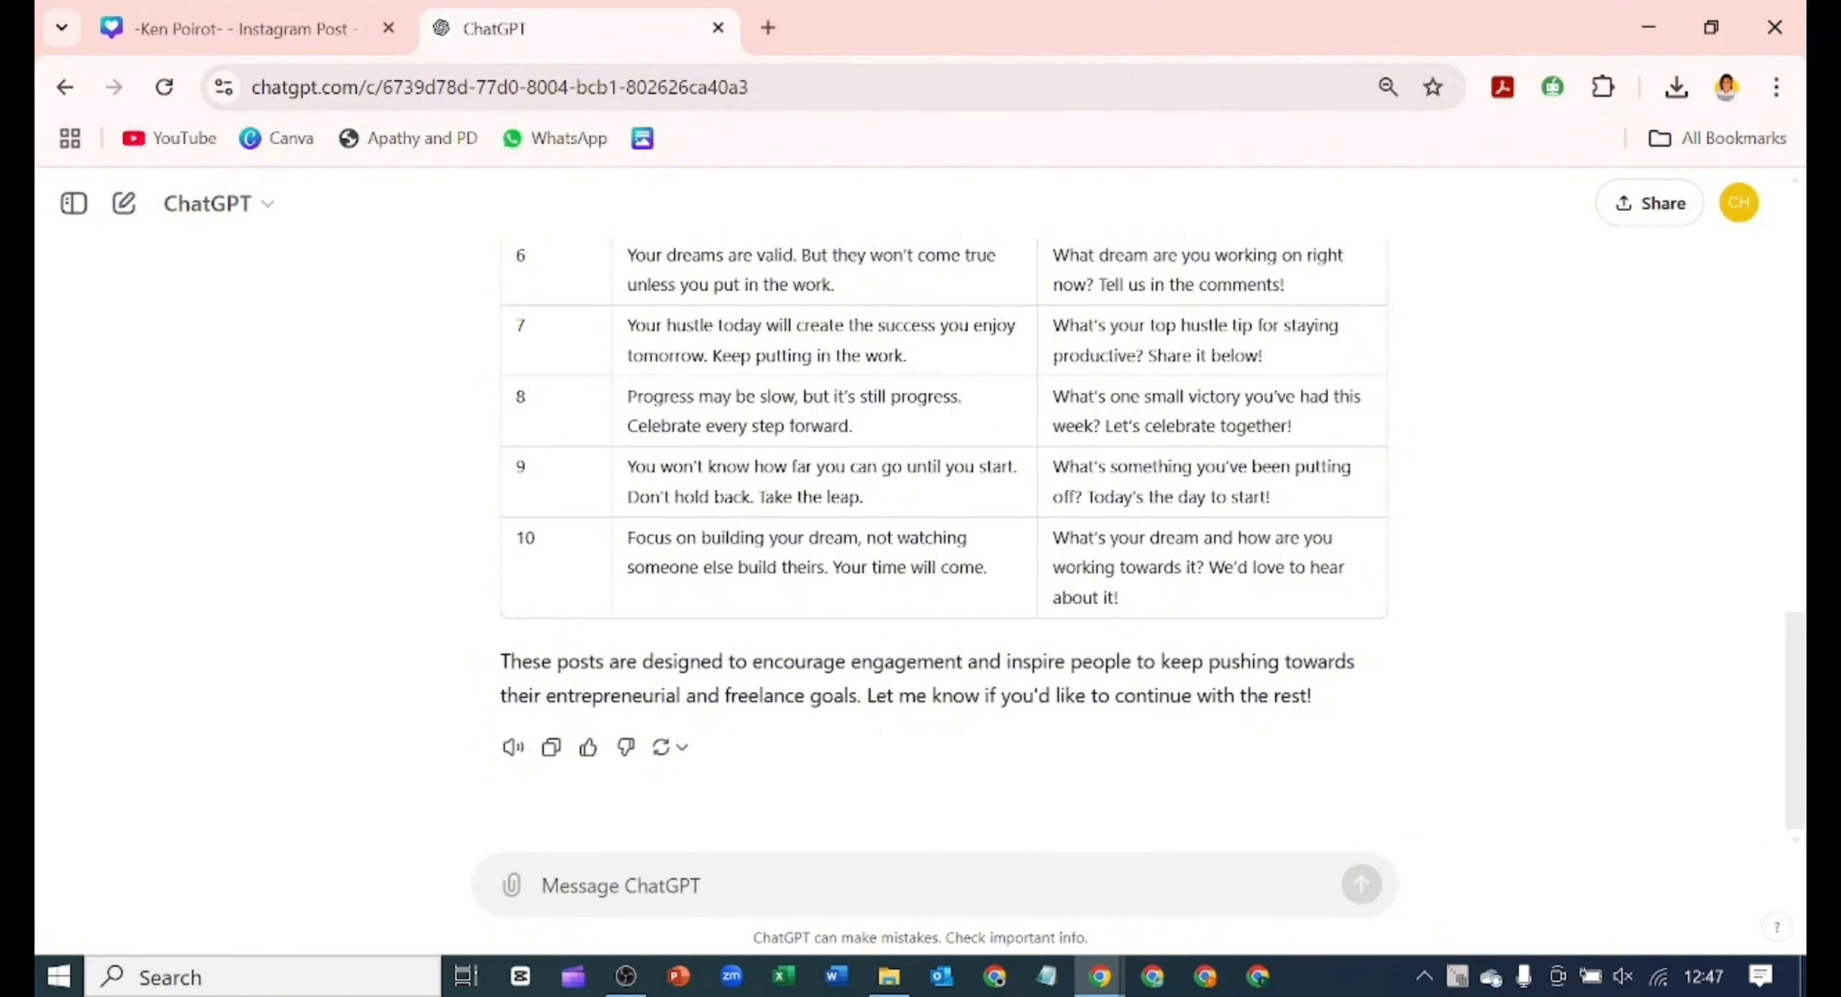
type("Continue")
left_click(1361, 886)
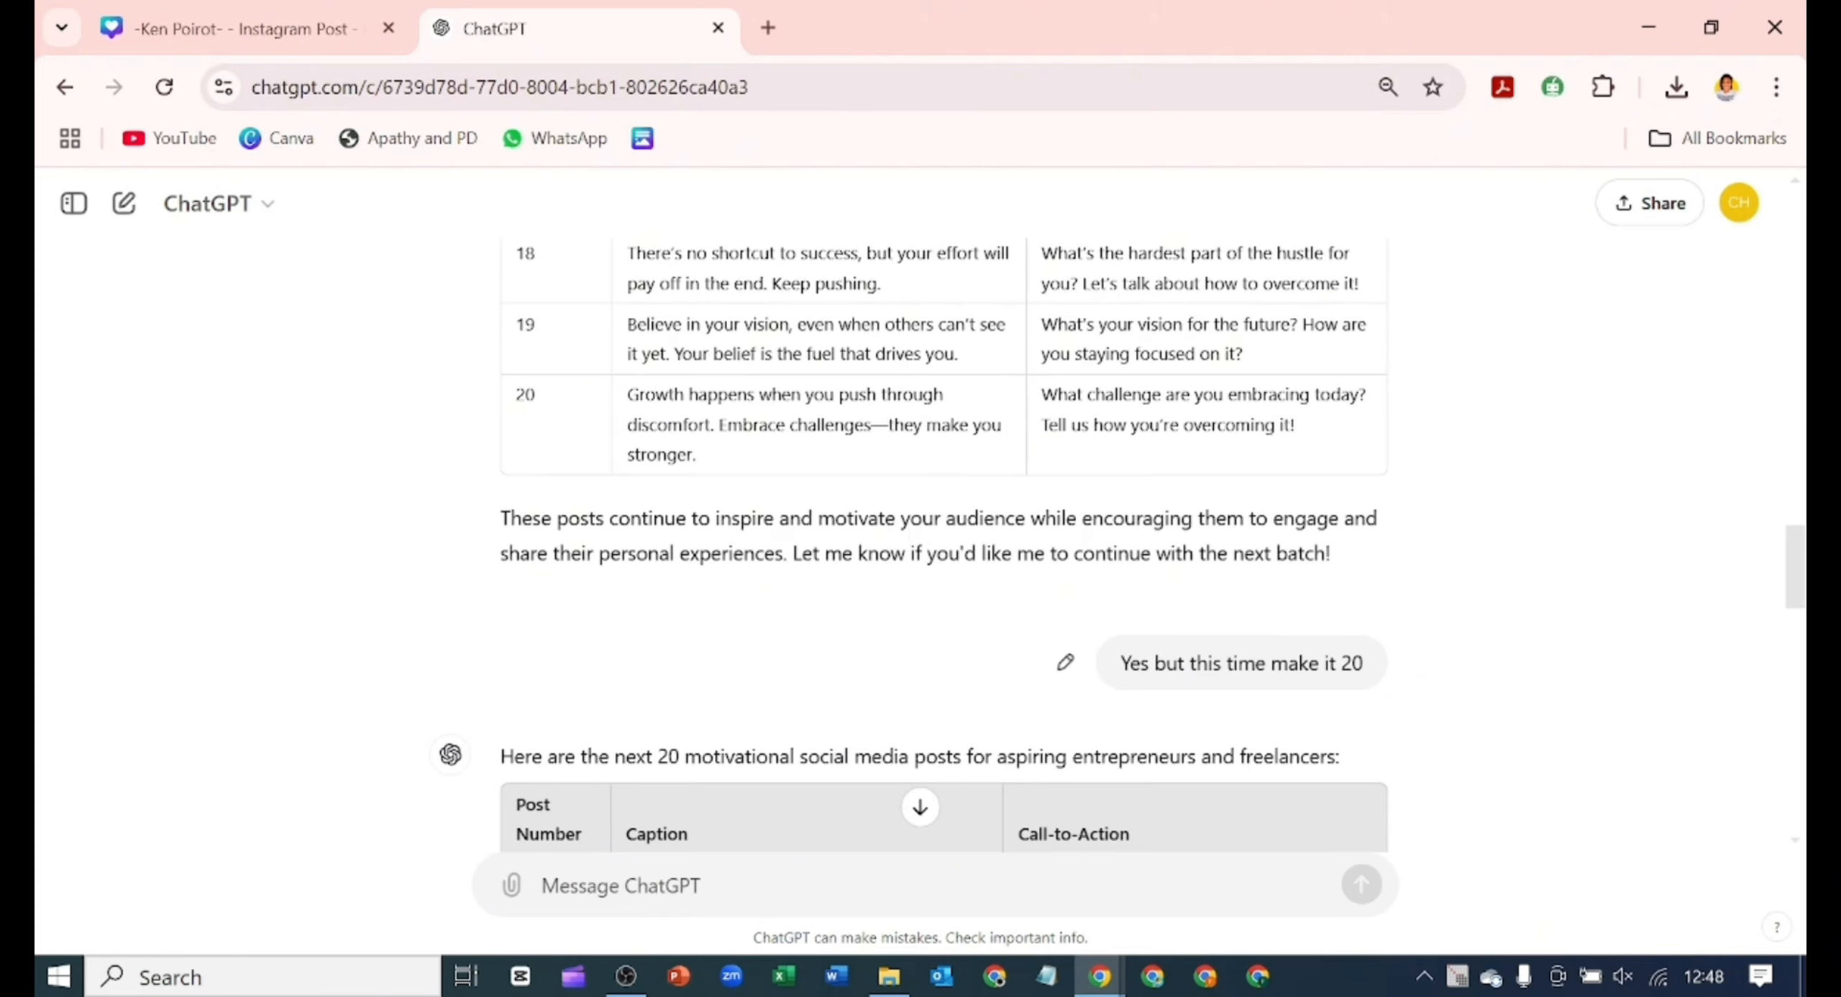
- Copy the table of posts 1 to 10, including its header row, from the first reply in the conversation
left_click(920, 807)
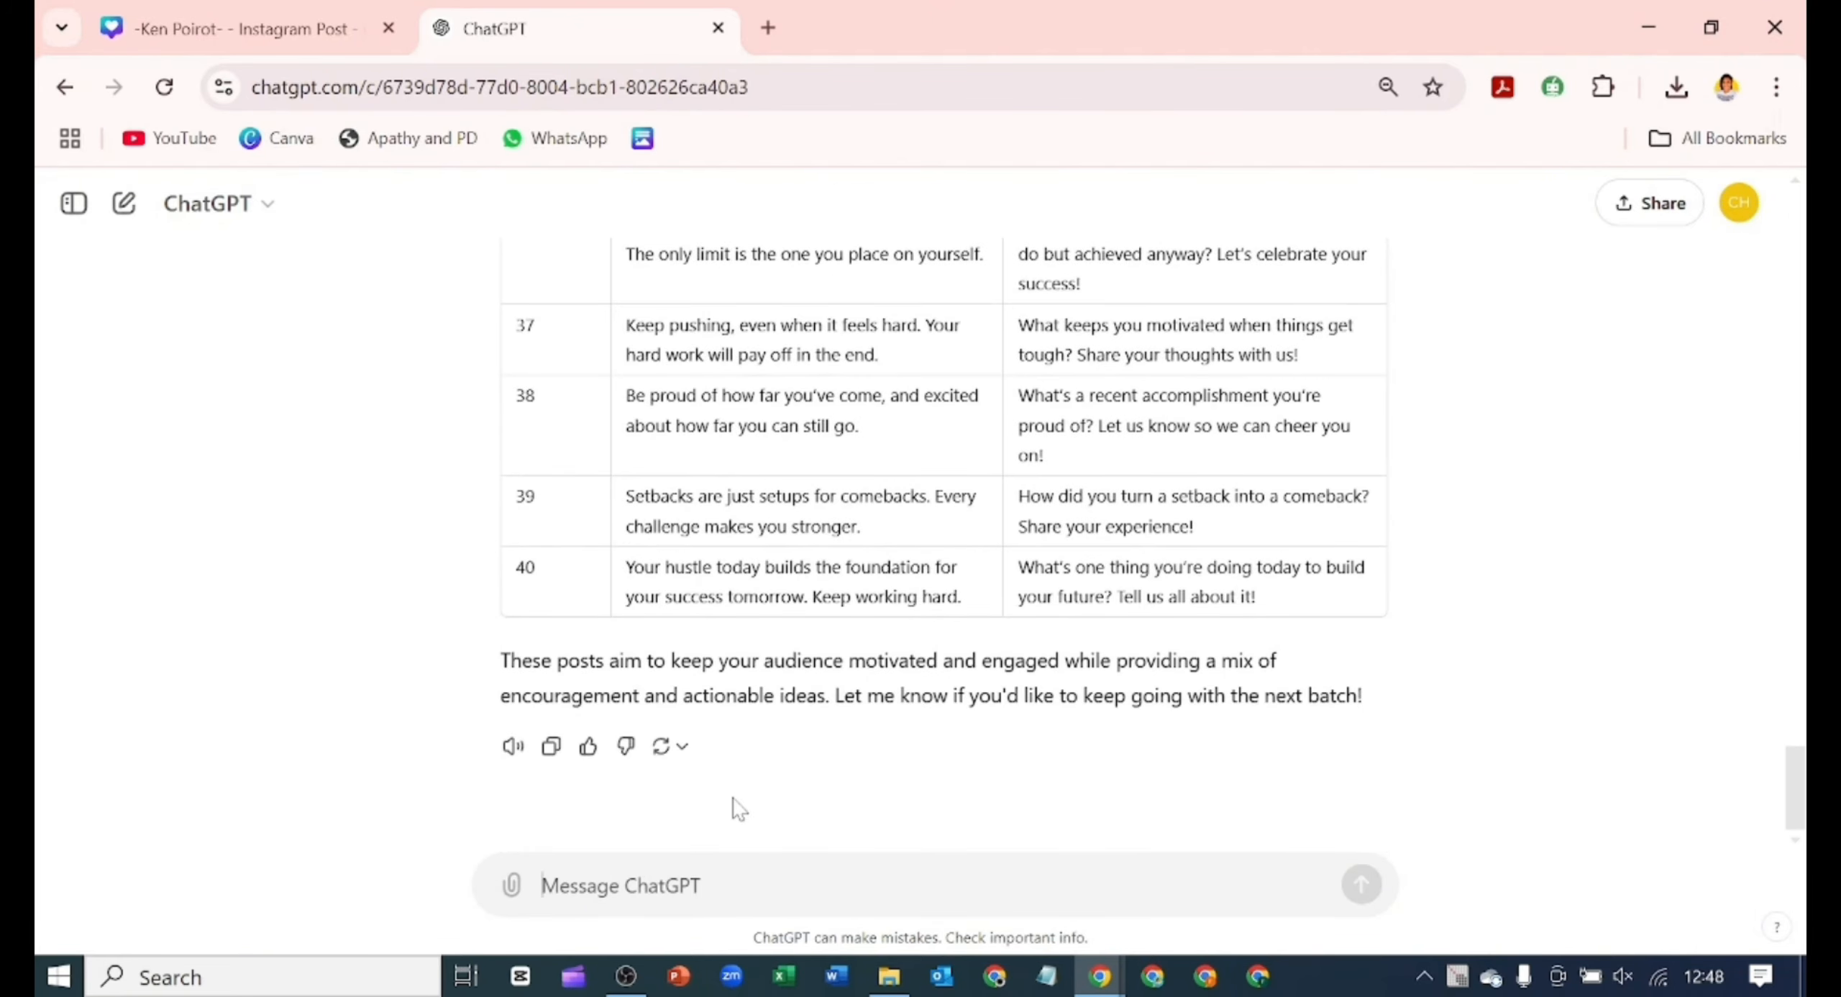
scroll(937, 719, "up", 15)
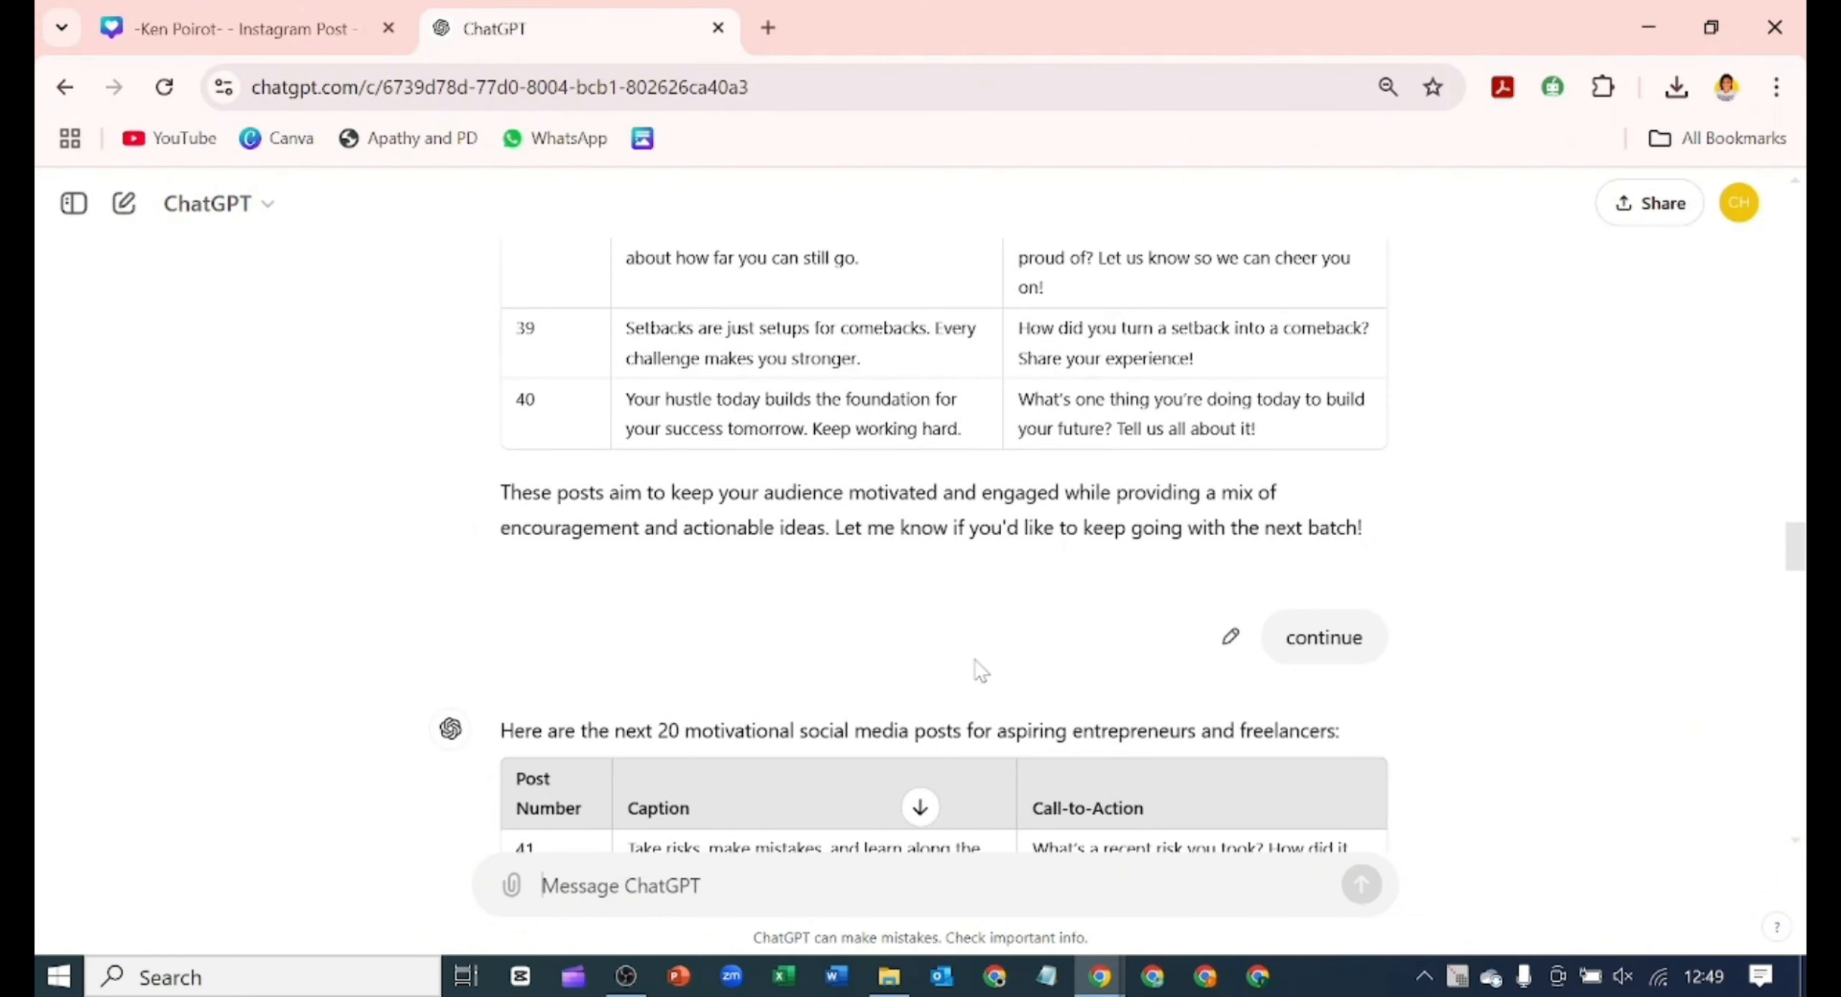
scroll(981, 669, "up", 20)
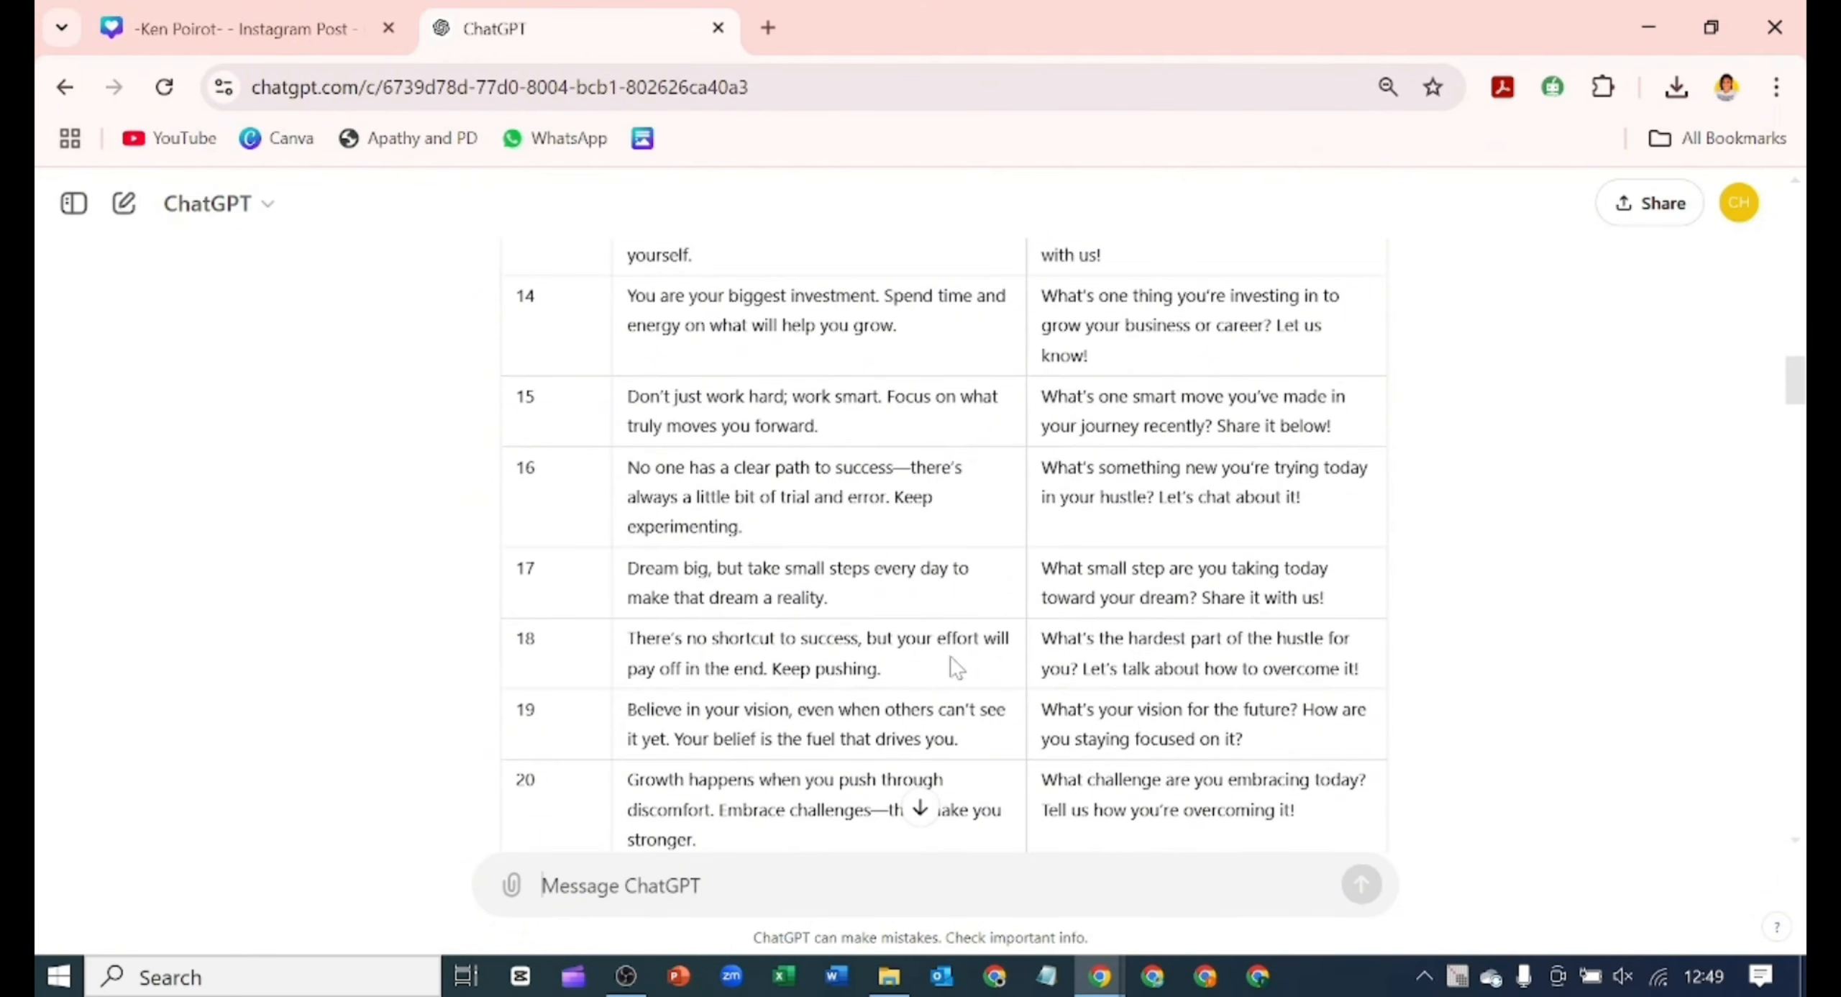
scroll(964, 669, "up", 8)
scroll(957, 680, "up", 8)
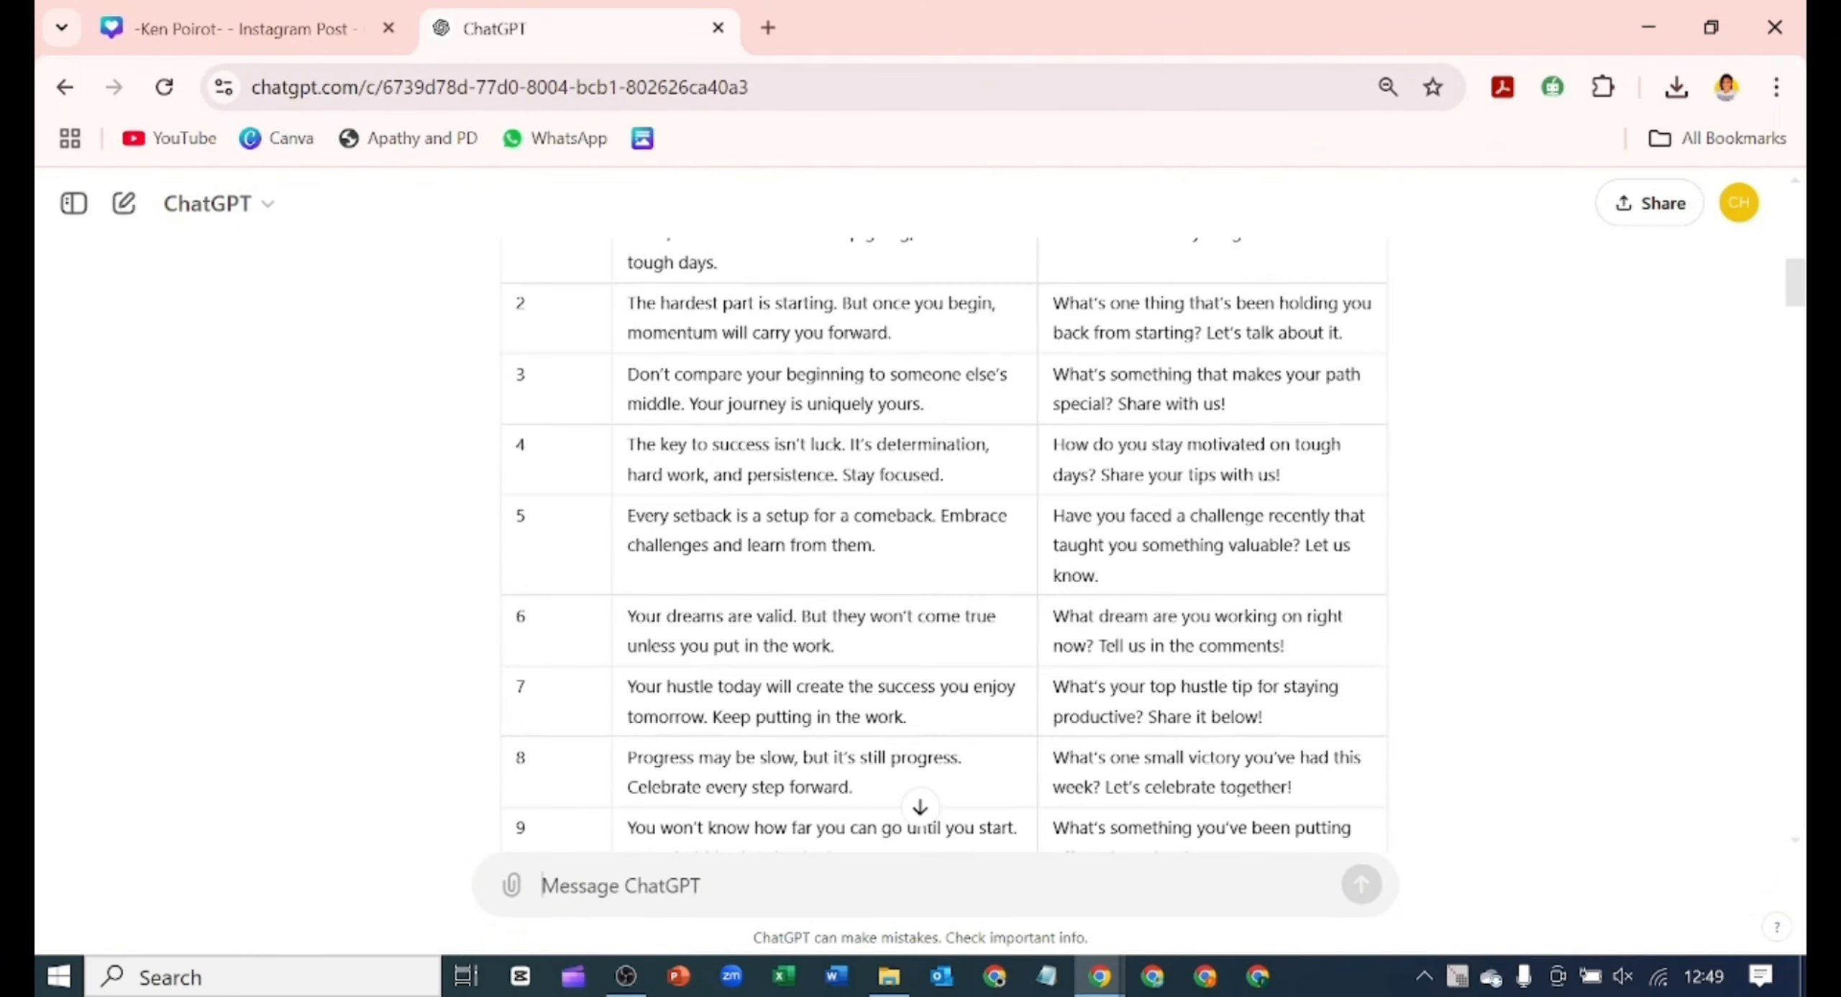
left_click_drag(507, 251, 1136, 806)
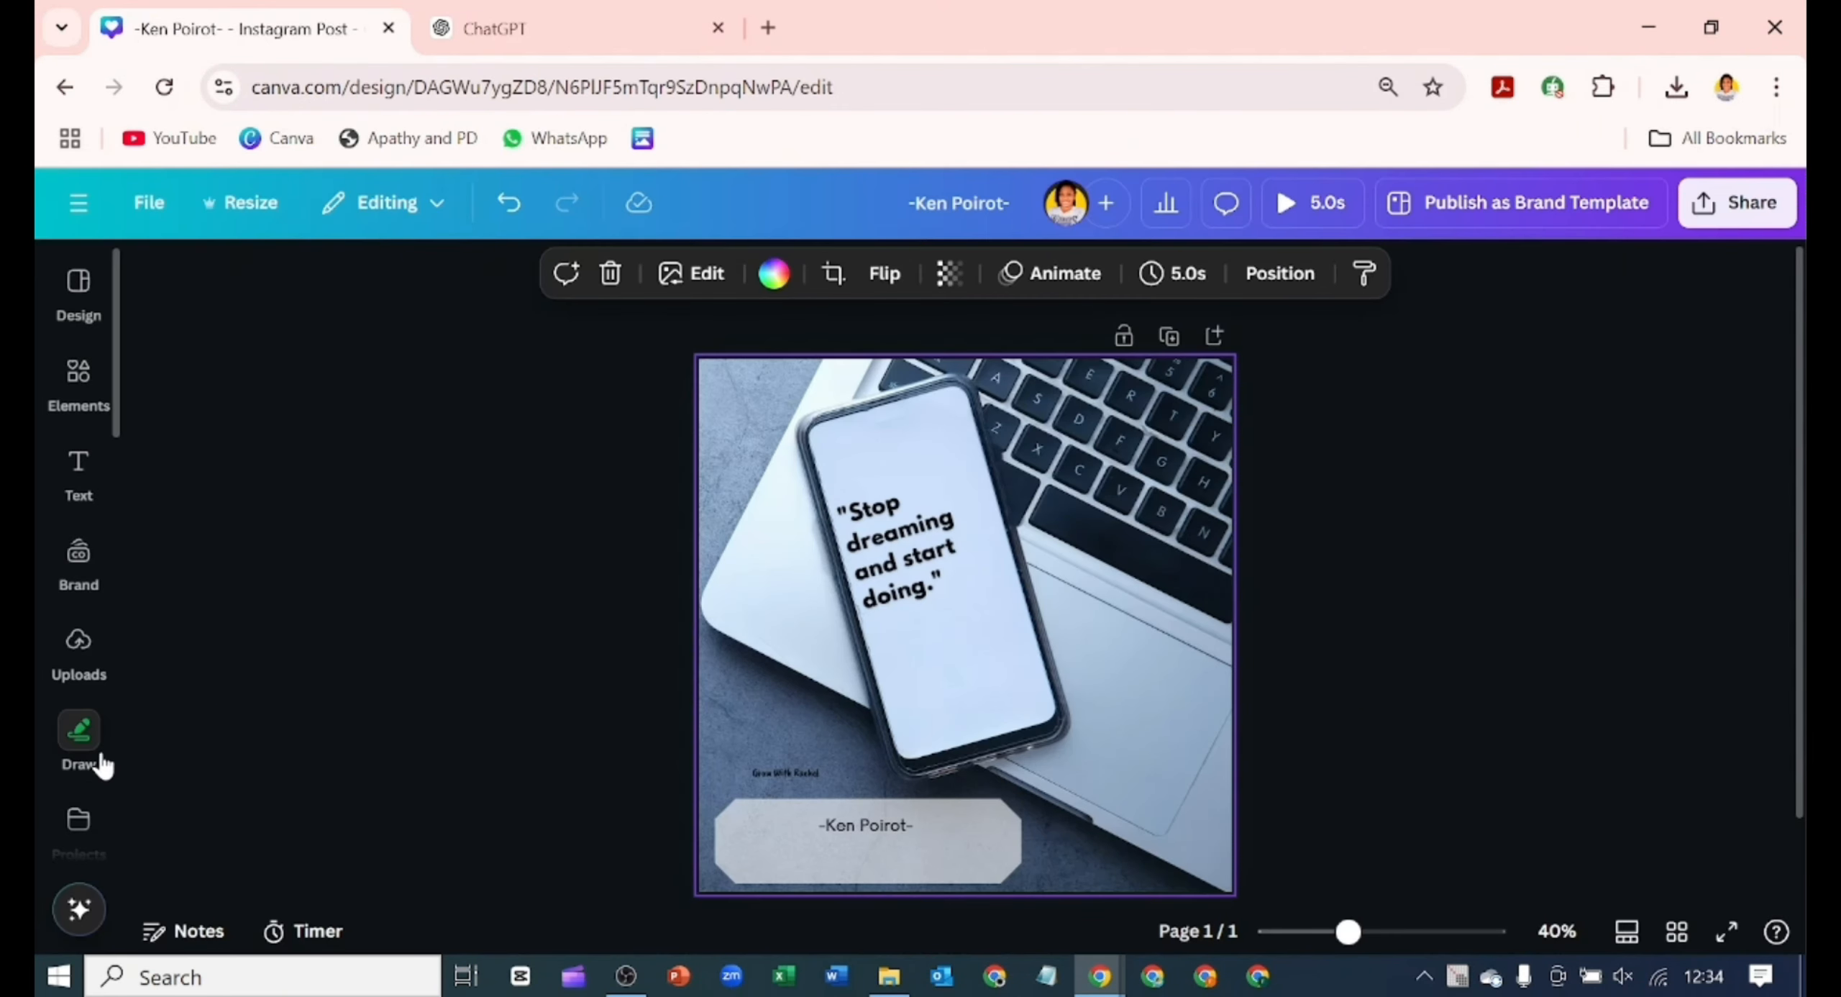
- Switch to the Canva design, open the Bulk create app and choose to enter the data manually
scroll(87, 752, "down", 3)
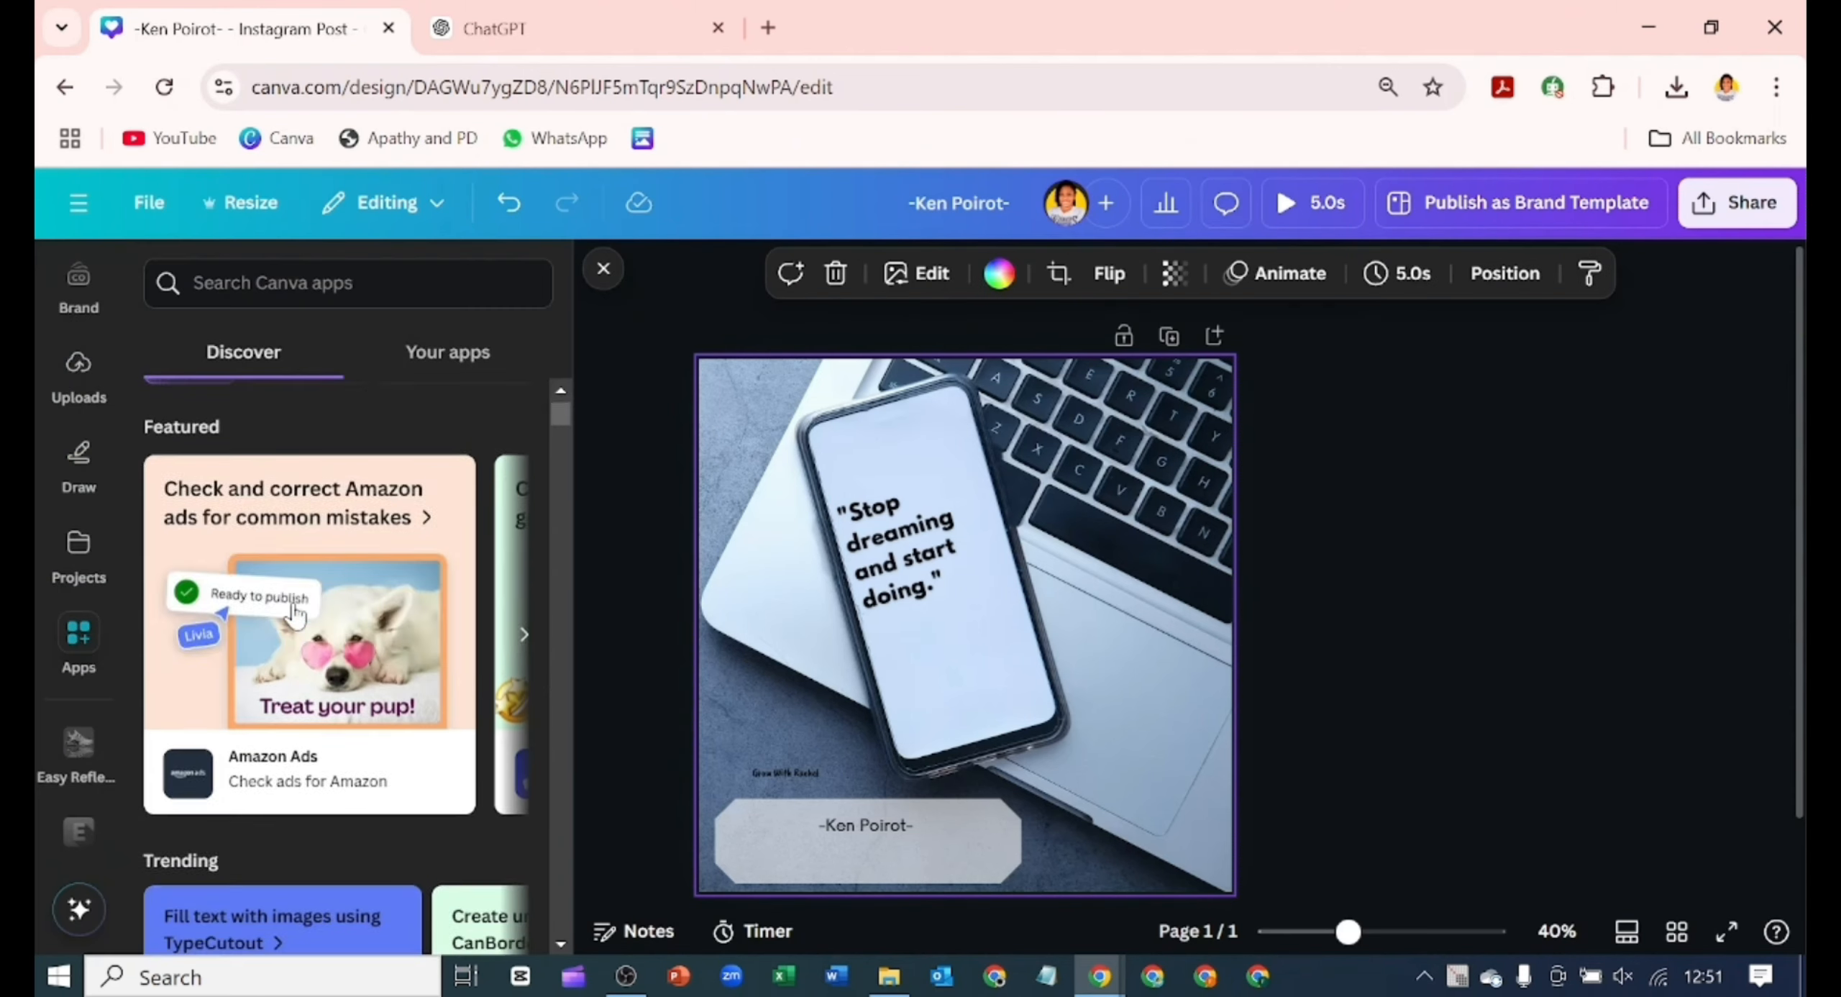
scroll(299, 615, "down", 4)
scroll(331, 739, "down", 3)
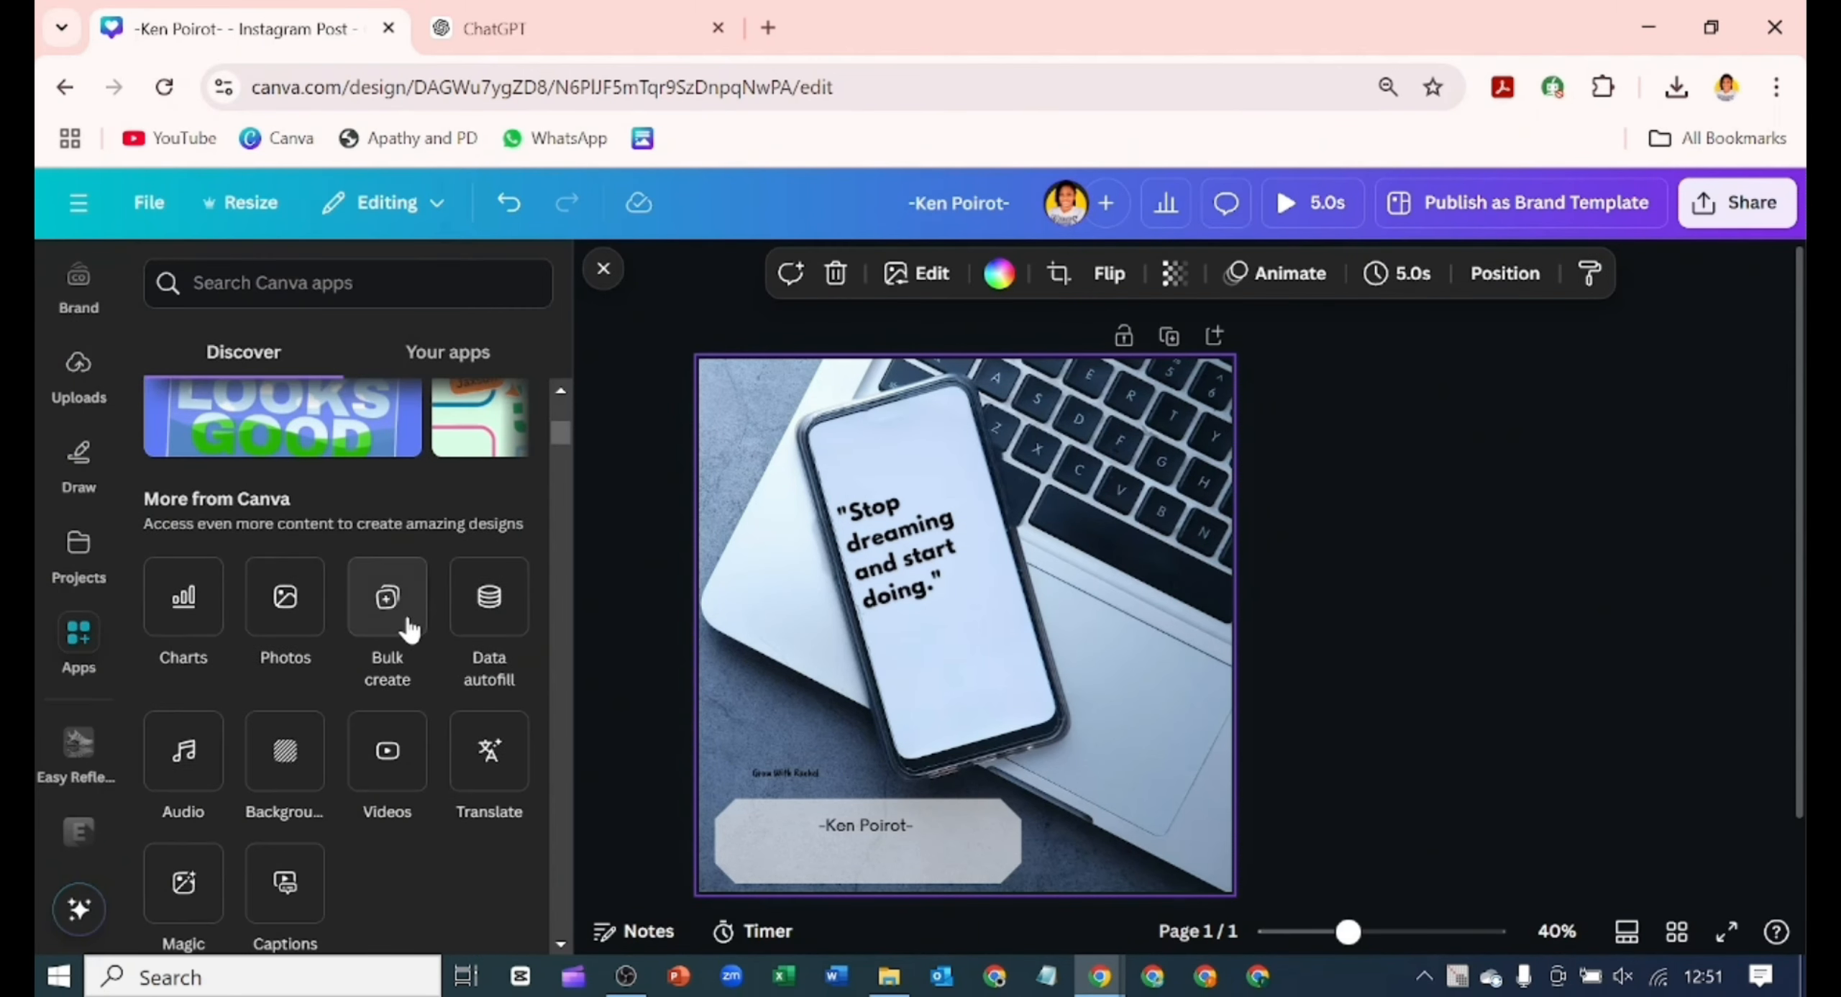
left_click(387, 604)
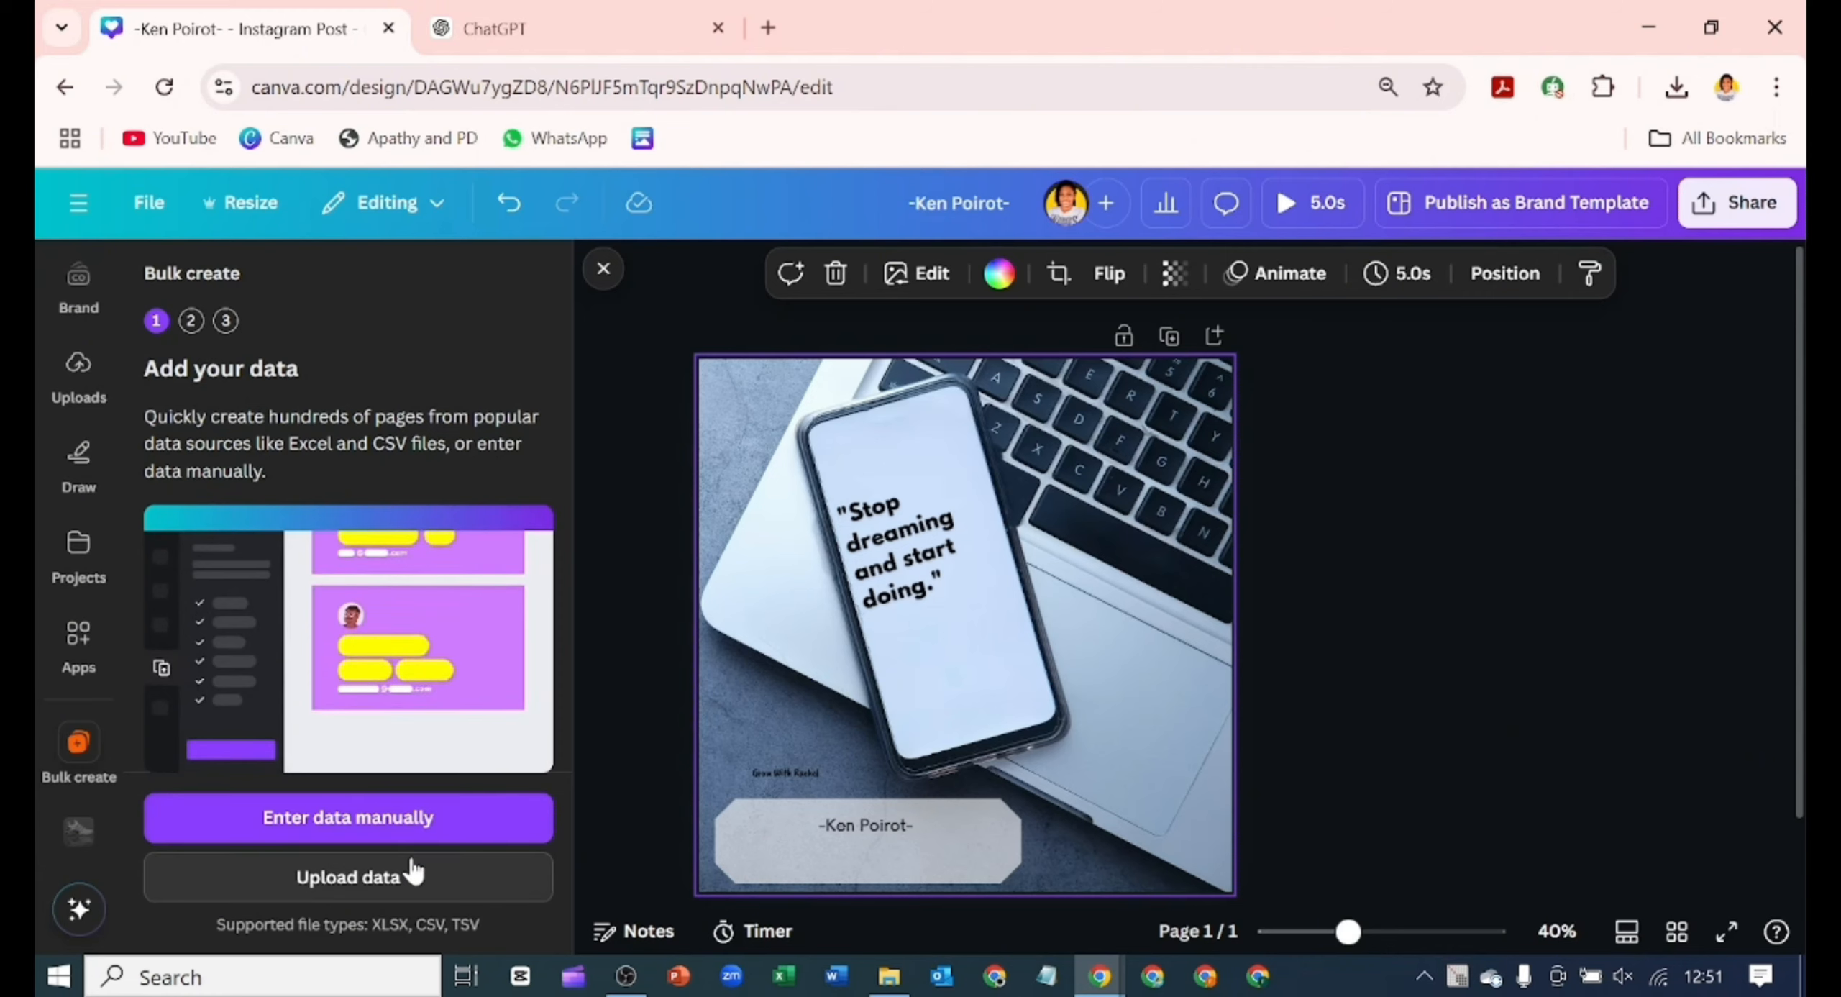
left_click(345, 820)
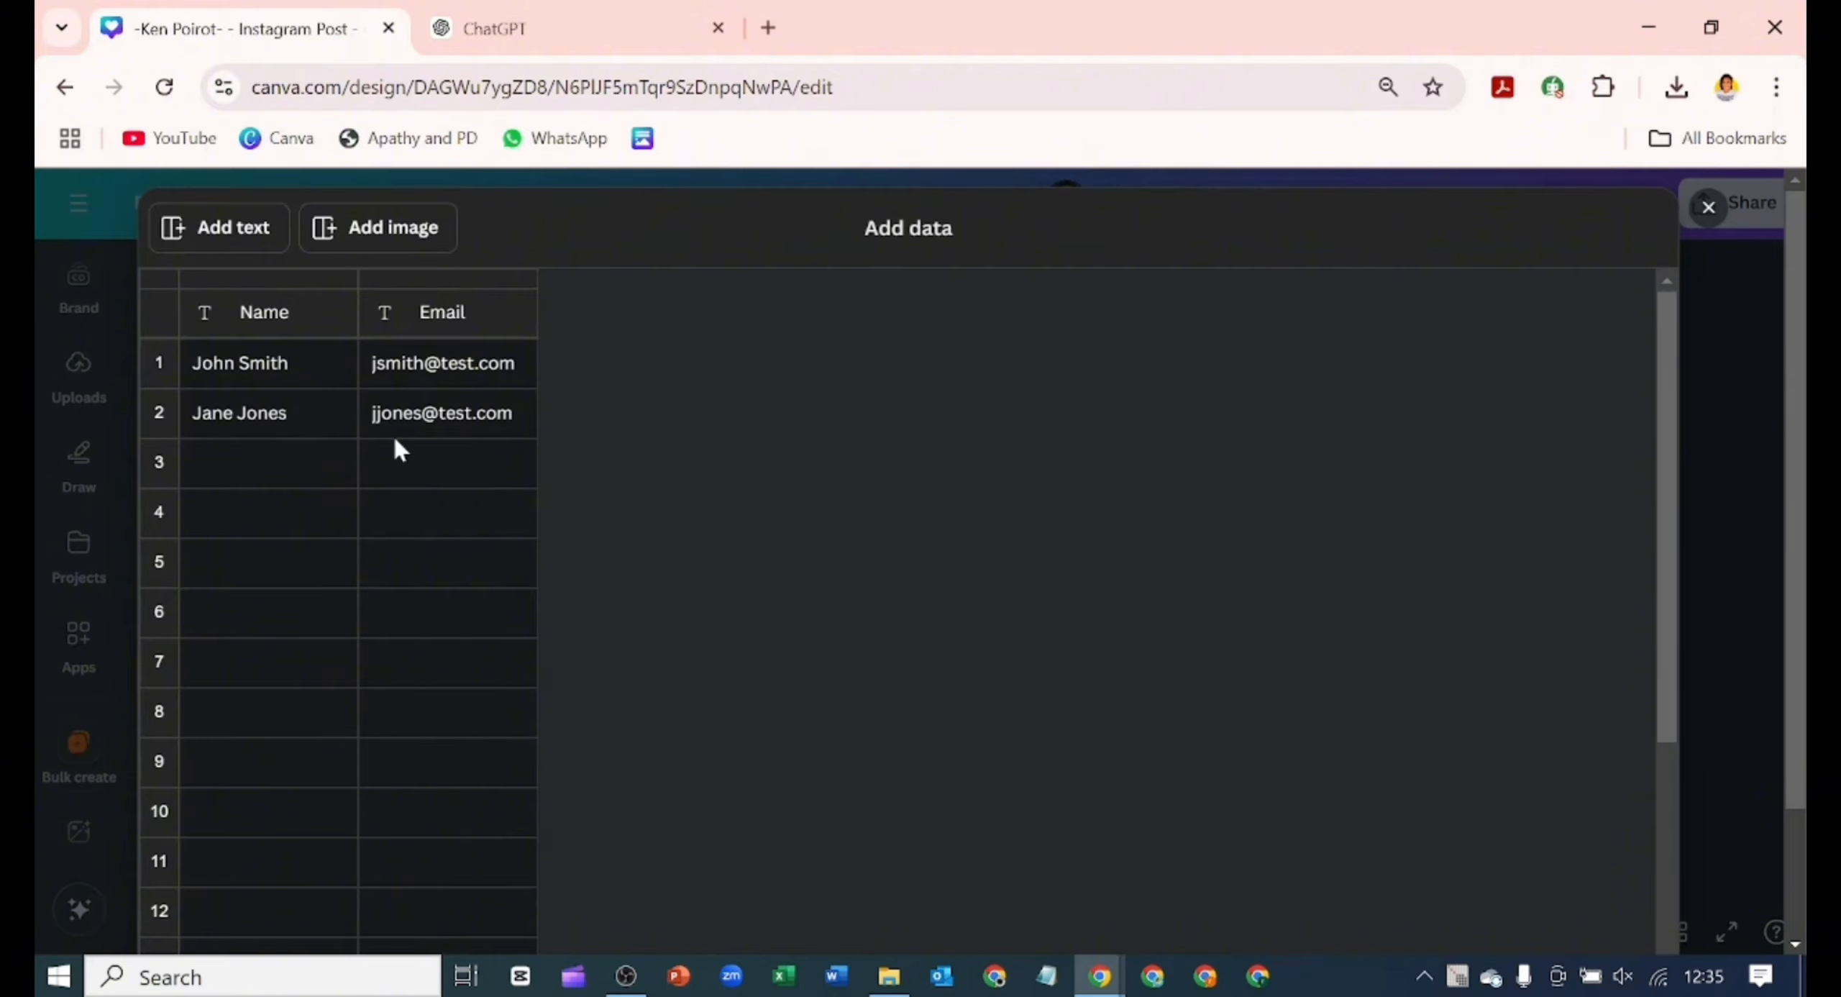
- Add an image column and a text column to the data table, and paste the copied posts 1 to 10 starting at row 1
left_click(396, 239)
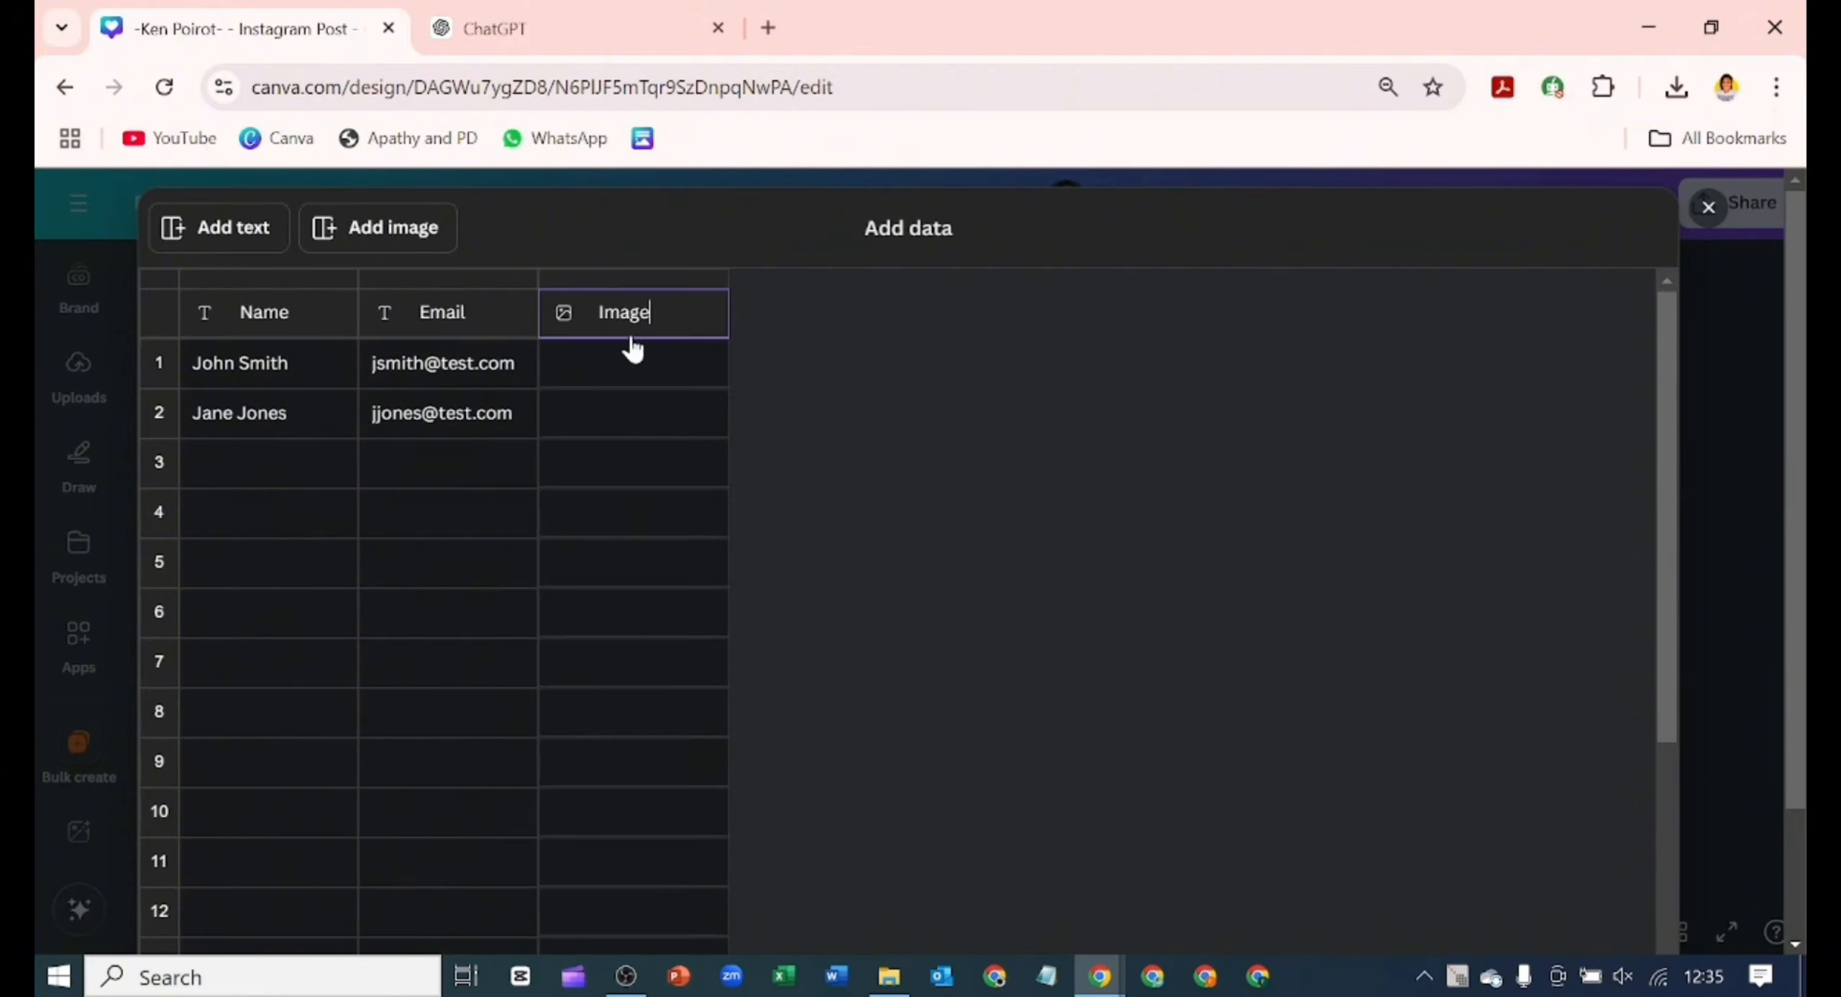
left_click(239, 243)
left_click(212, 373)
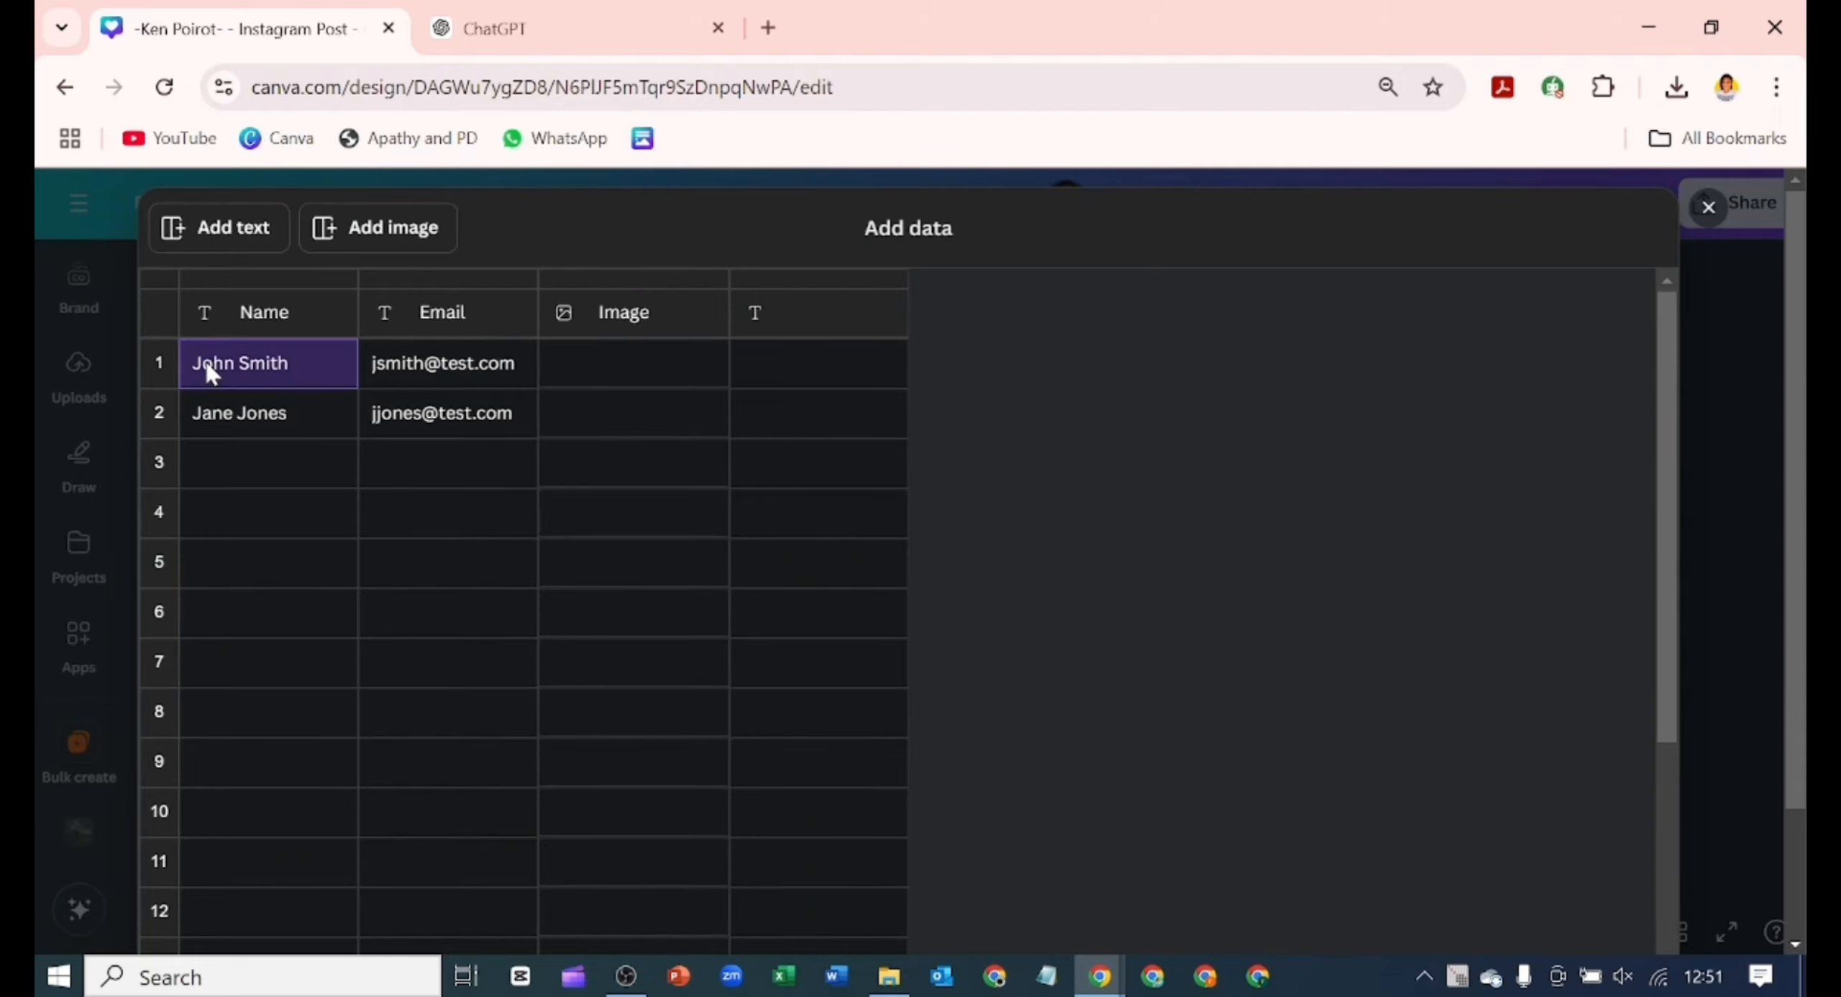
key("ctrl+v")
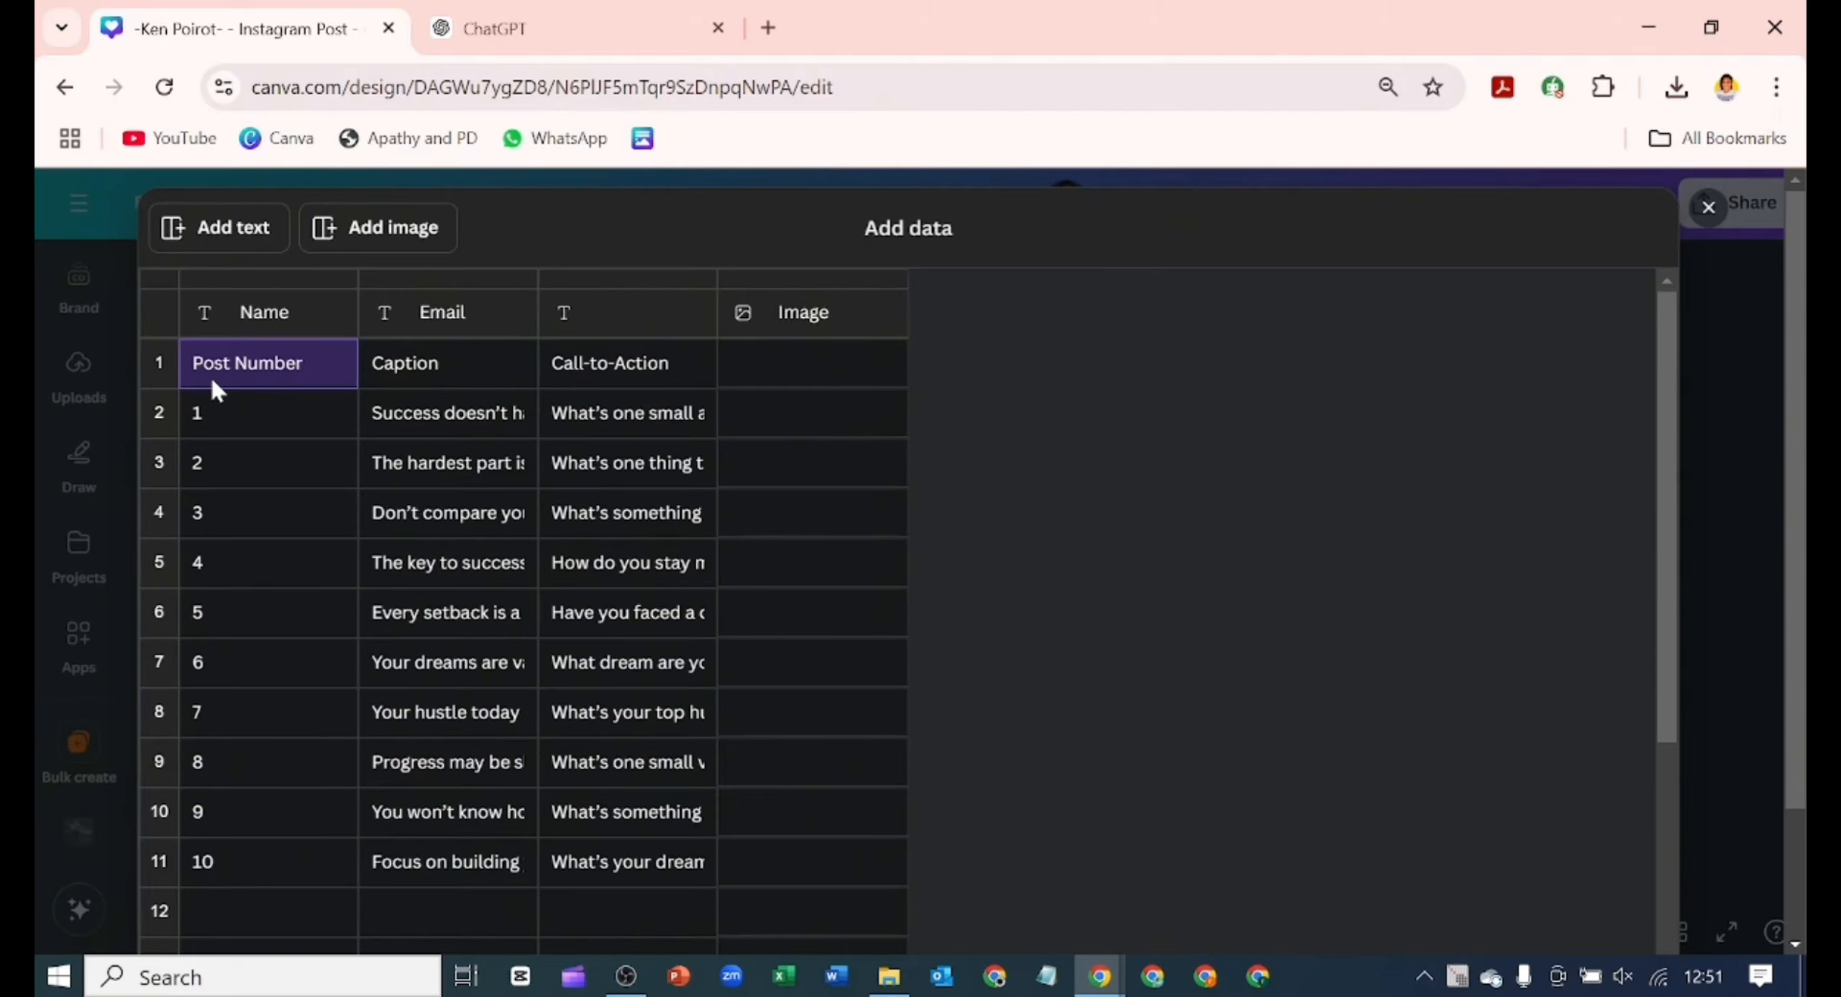
- Copy posts 11 to 20 from the ChatGPT conversation and paste them into Canva's data table starting at row 12
scroll(1013, 635, "down", 2)
left_click(539, 42)
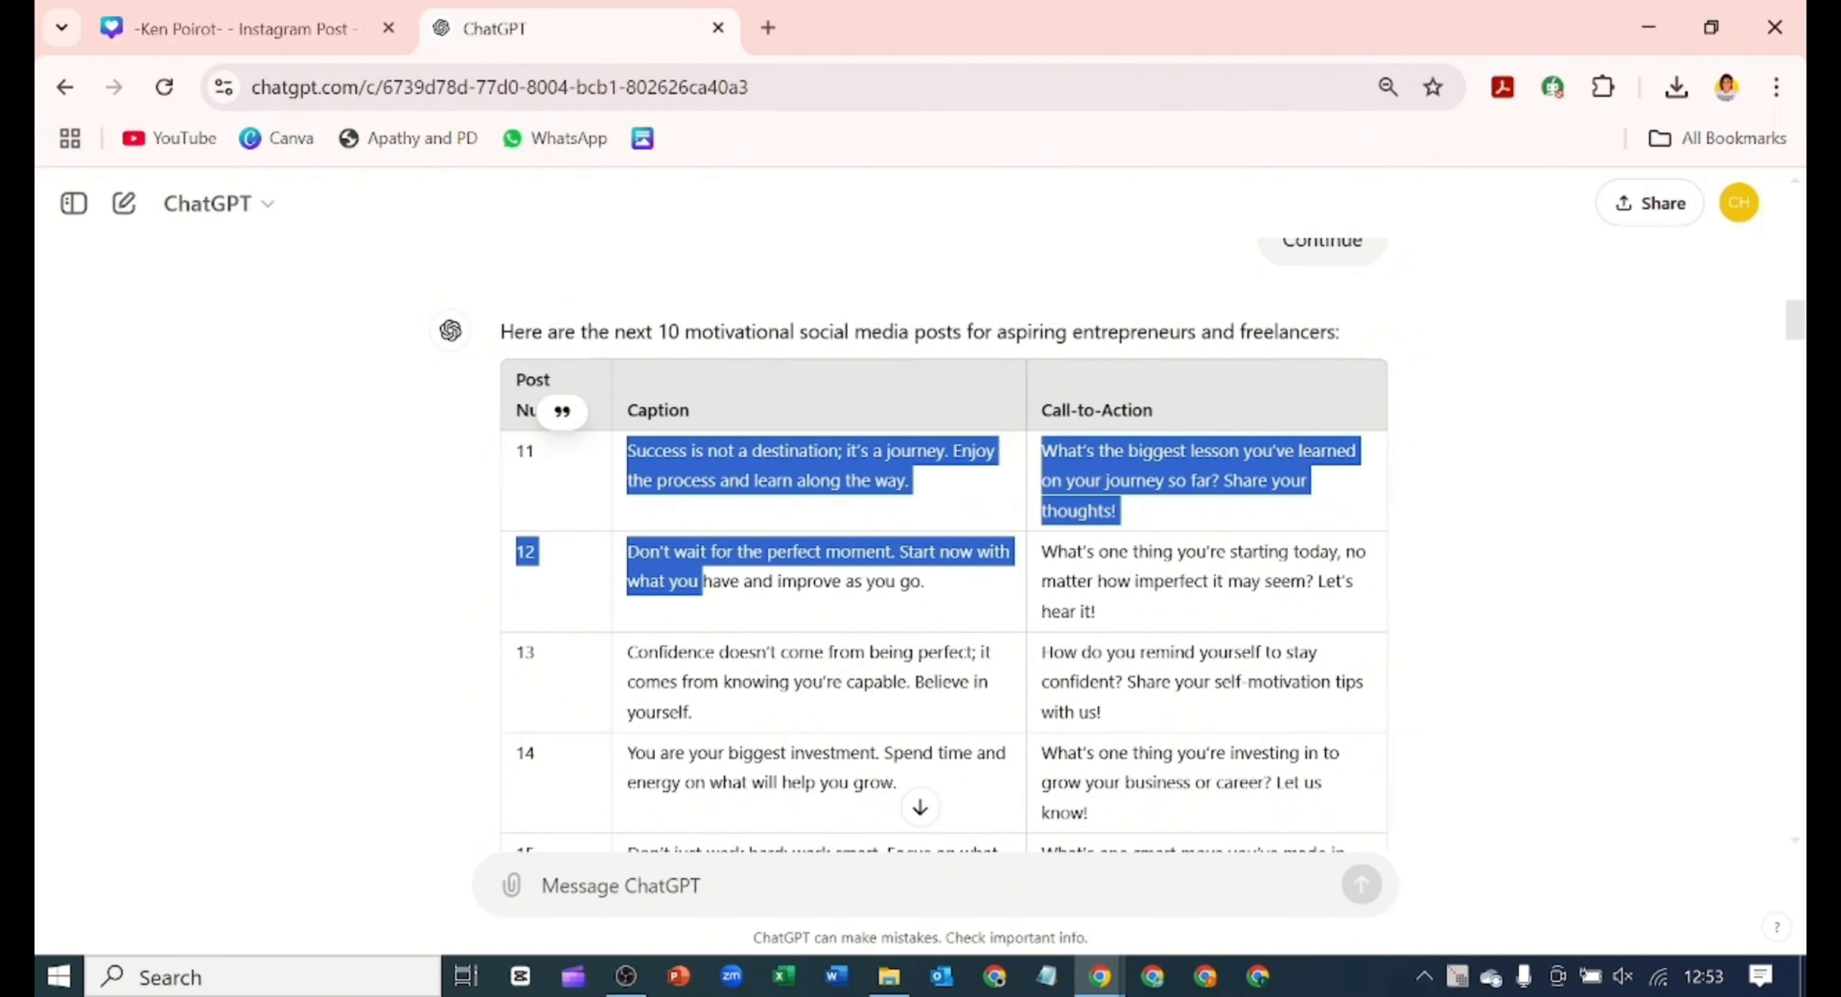
left_click_drag(703, 581, 1295, 801)
left_click(238, 28)
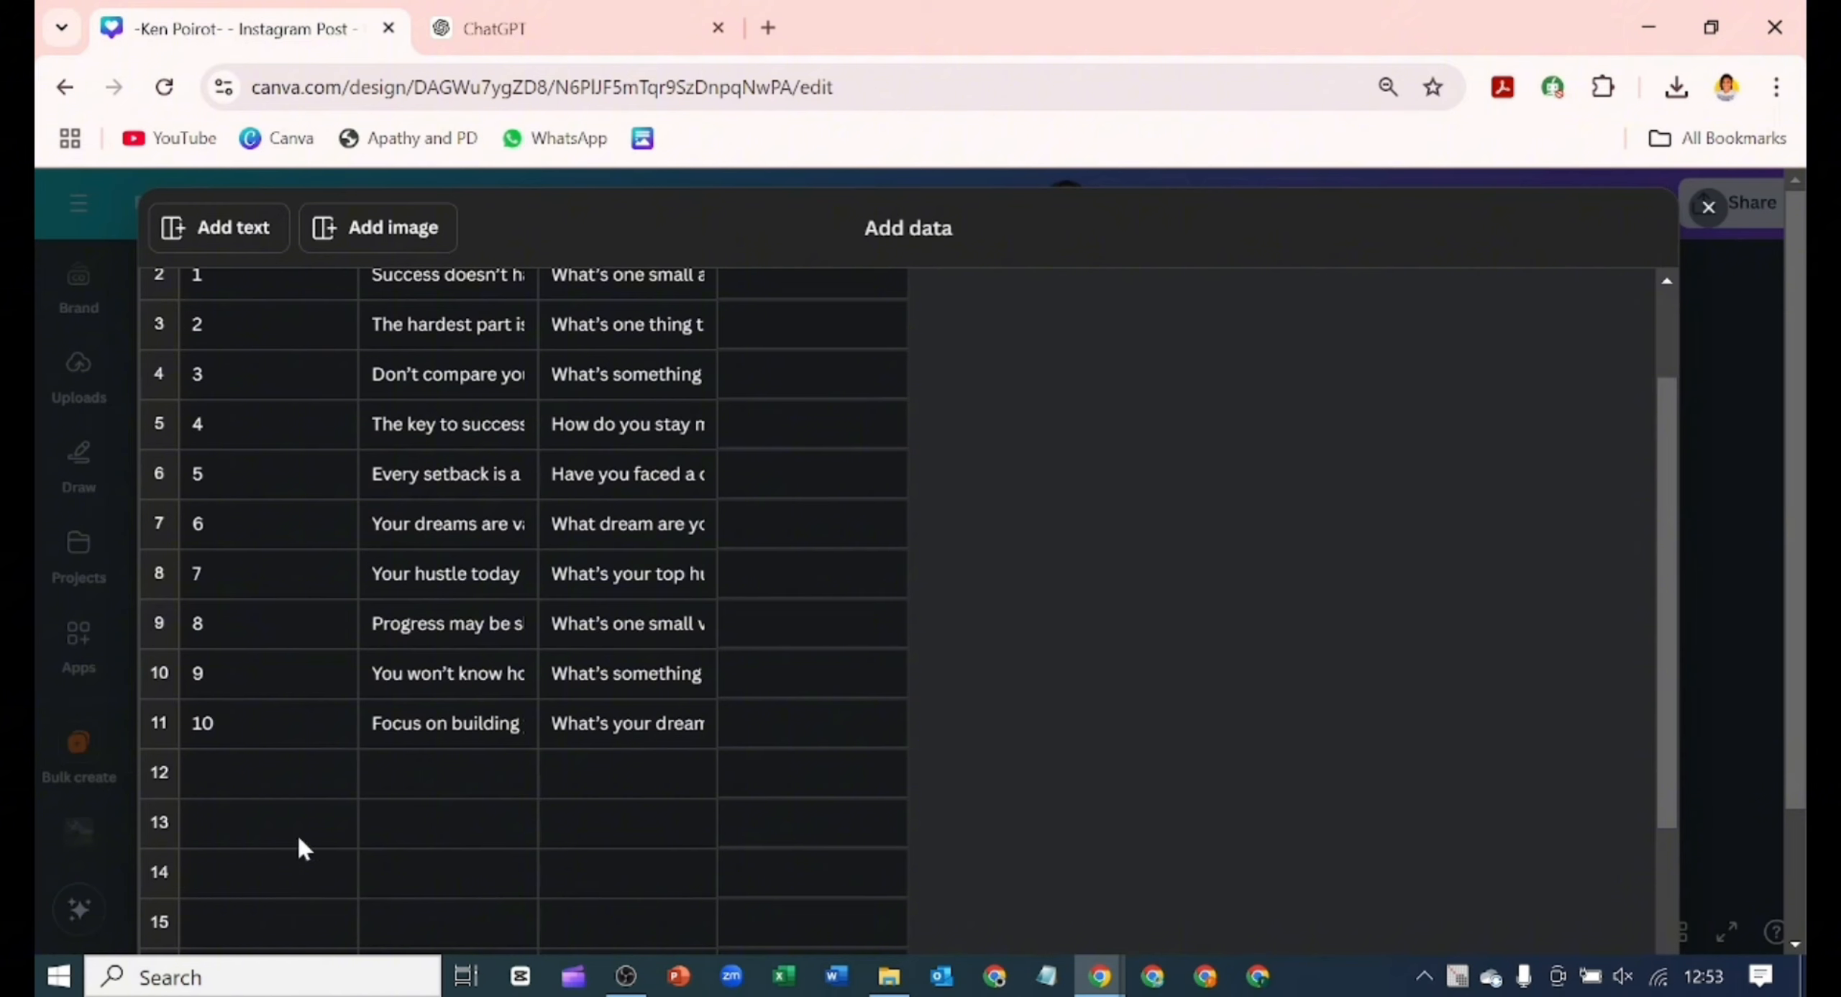
left_click(233, 769)
key("ctrl+v")
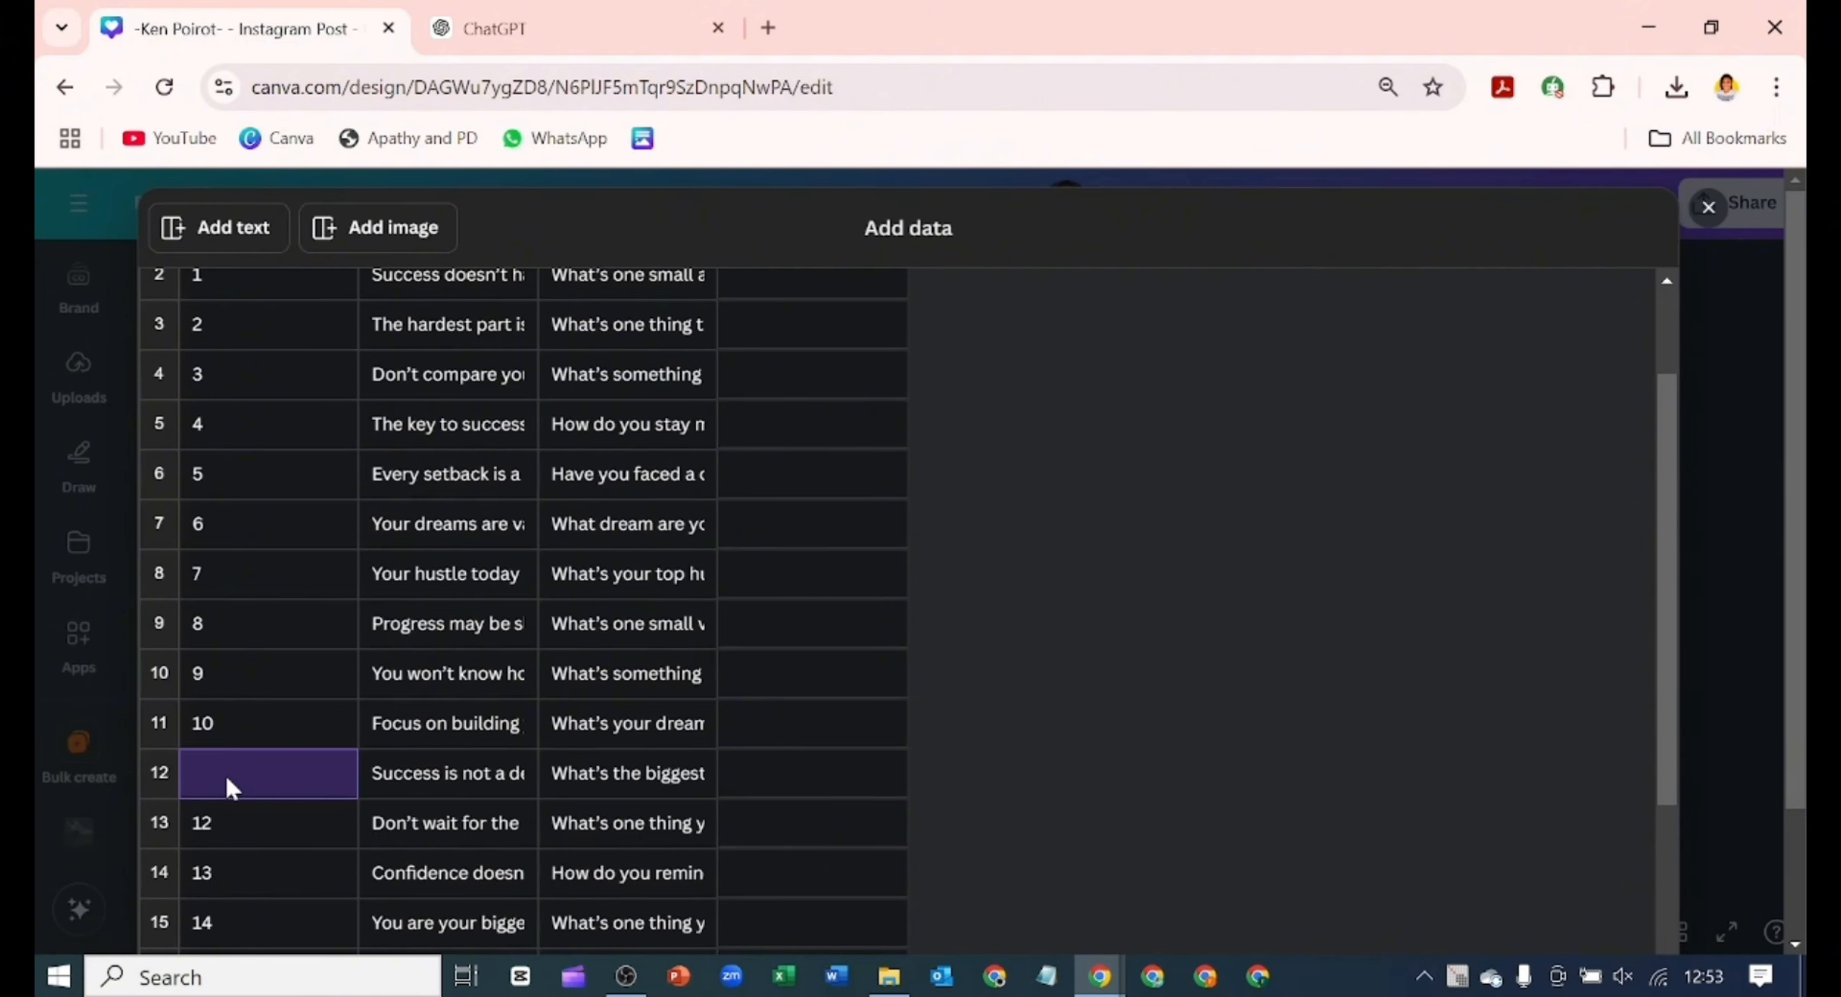
- Copy posts 21 to 40 from the ChatGPT conversation and paste them into Canva's data table starting at row 22
scroll(690, 764, "down", 5)
left_click(241, 787)
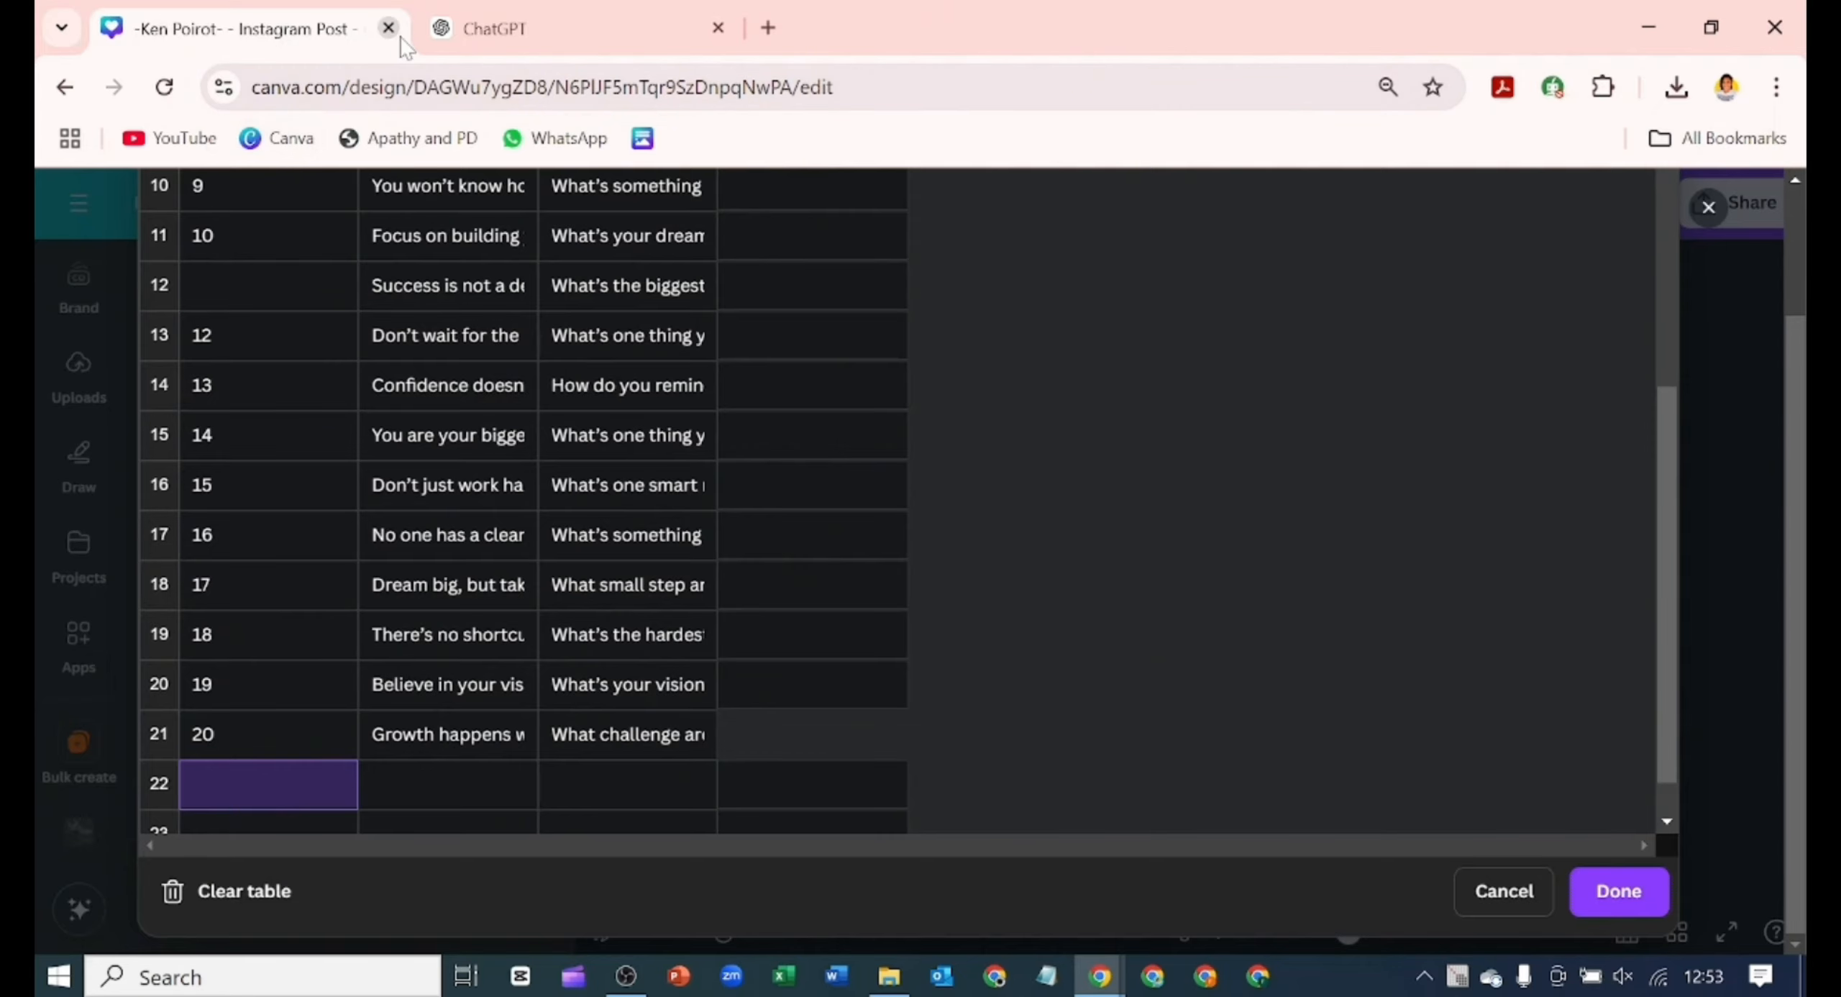
left_click(540, 30)
left_click_drag(1008, 828, 1284, 722)
left_click(303, 36)
key("ctrl+v")
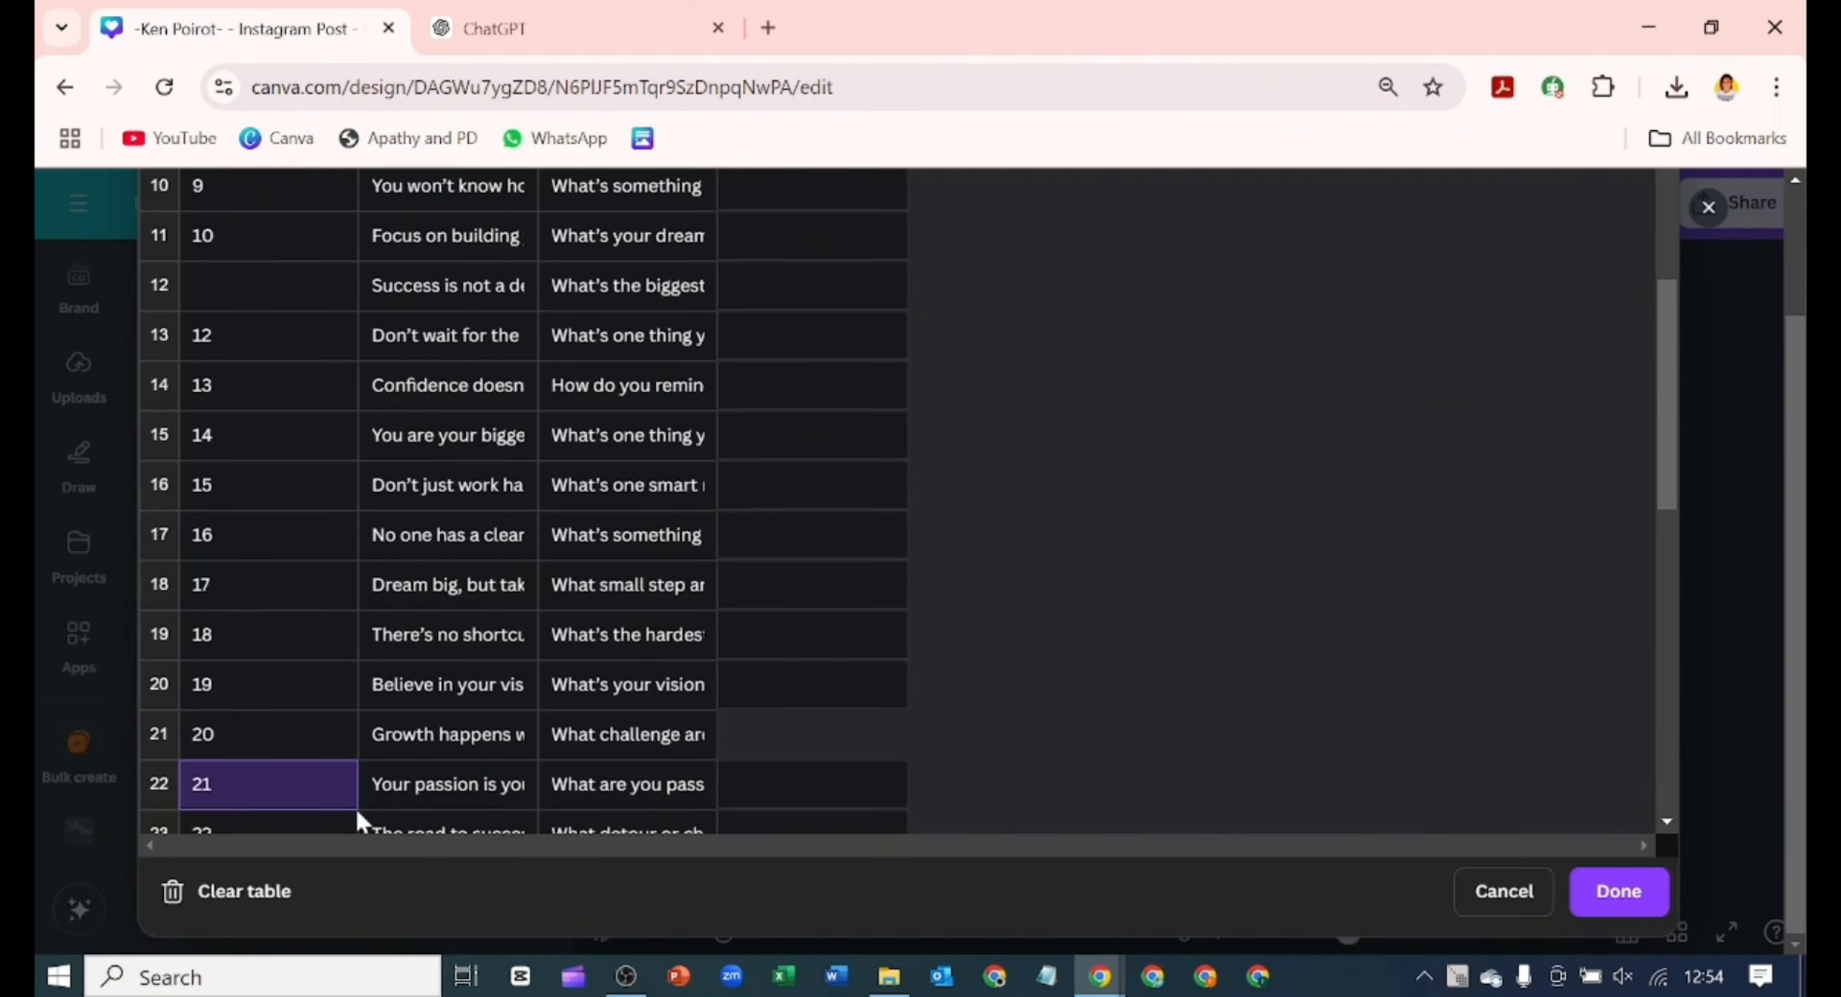
- Copy posts 41 to 60 from the ChatGPT conversation and paste them into Canva's data table starting at row 42
scroll(355, 805, "down", 10)
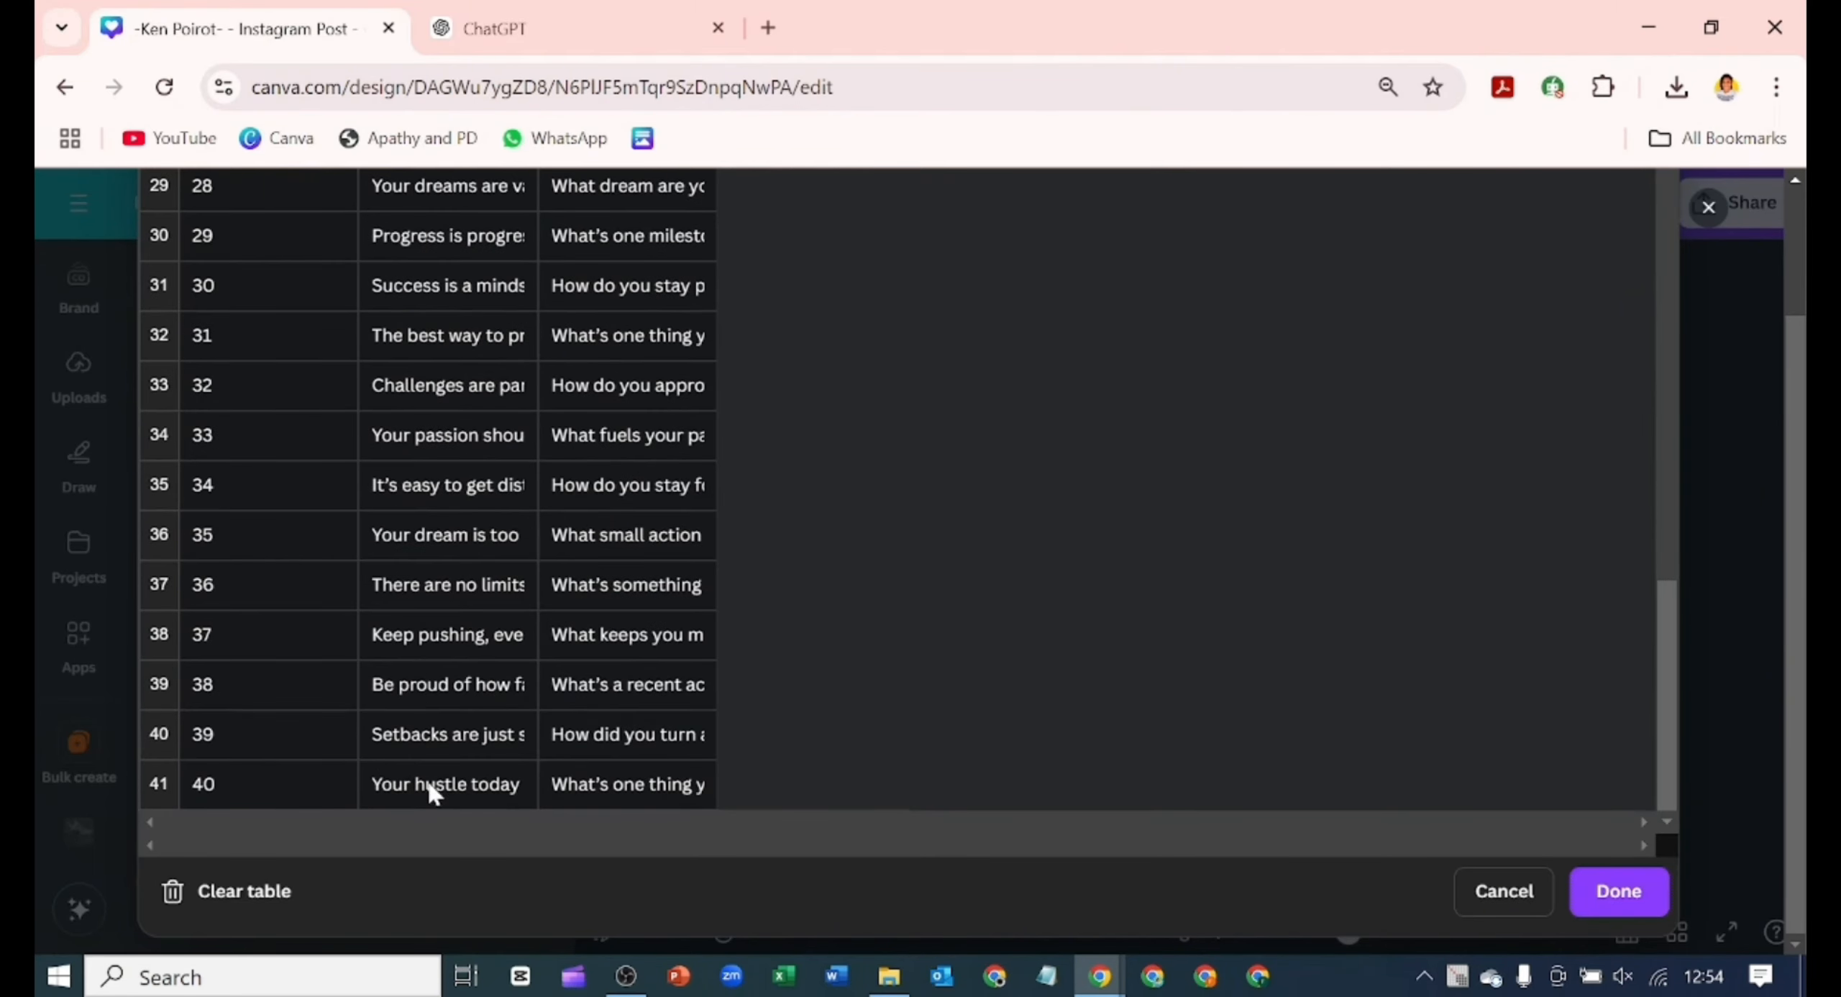
left_click(638, 784)
scroll(308, 815, "down", 1)
left_click(269, 784)
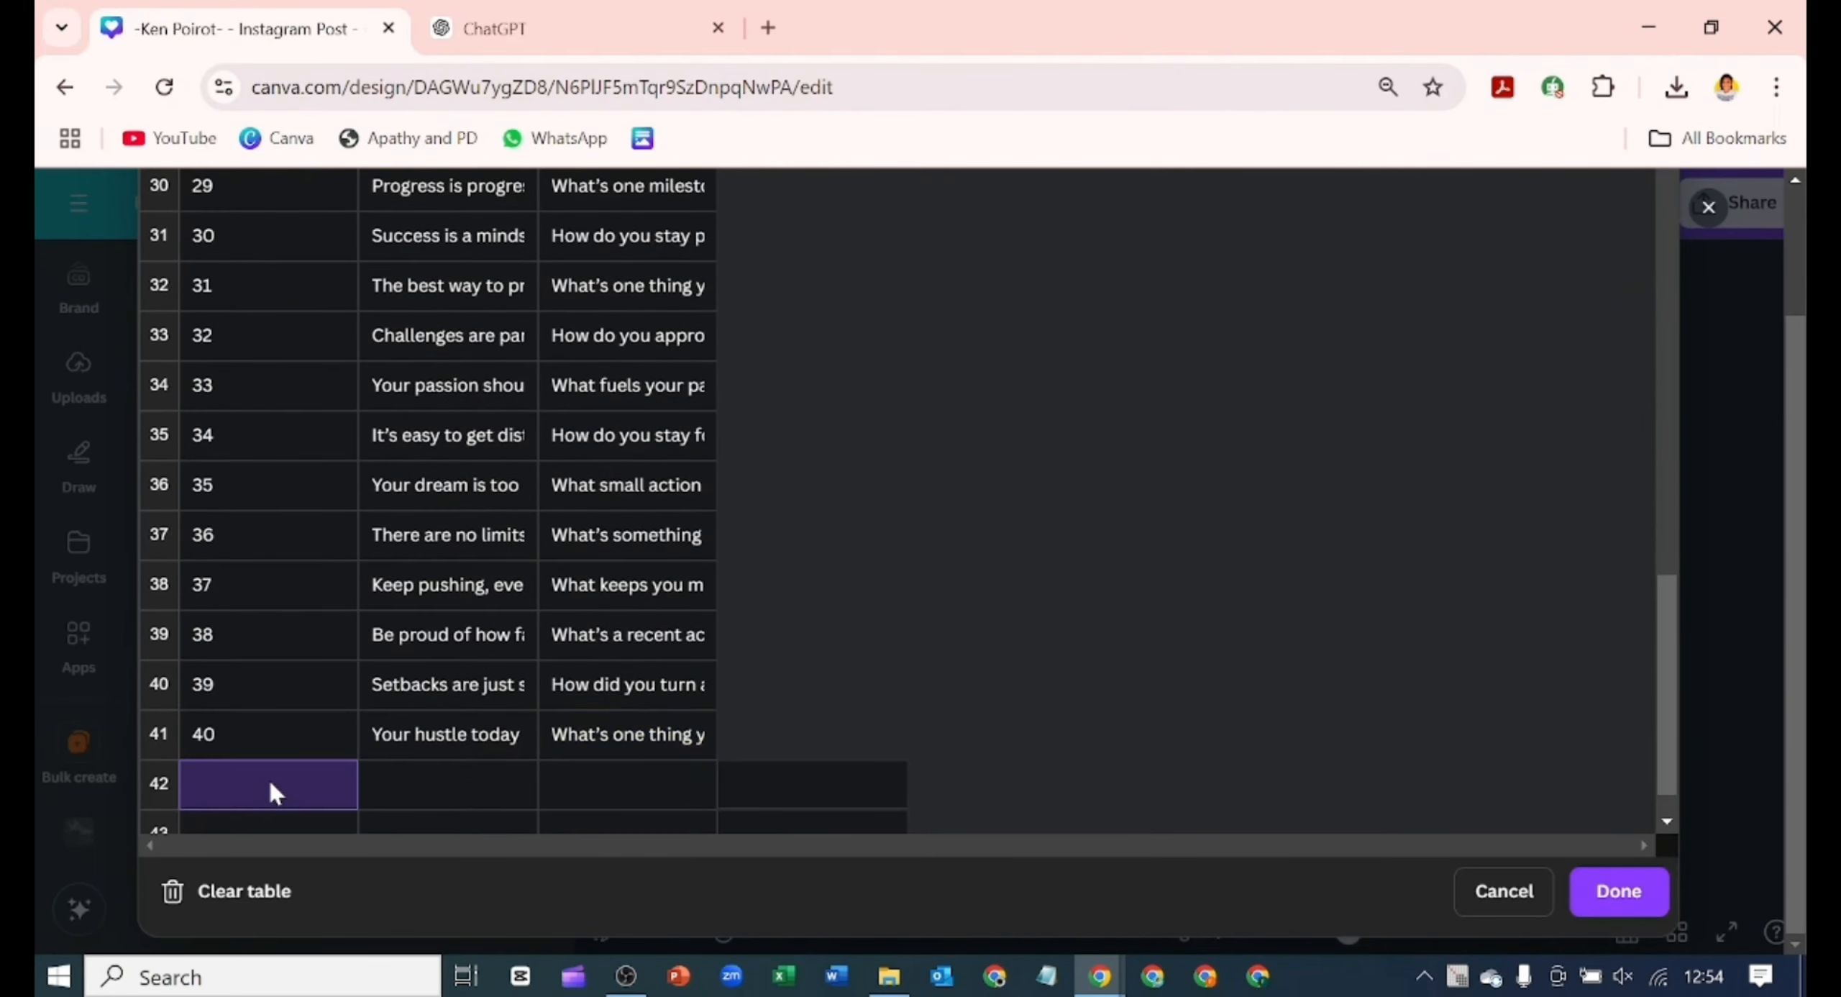
left_click(507, 30)
scroll(702, 468, "down", 8)
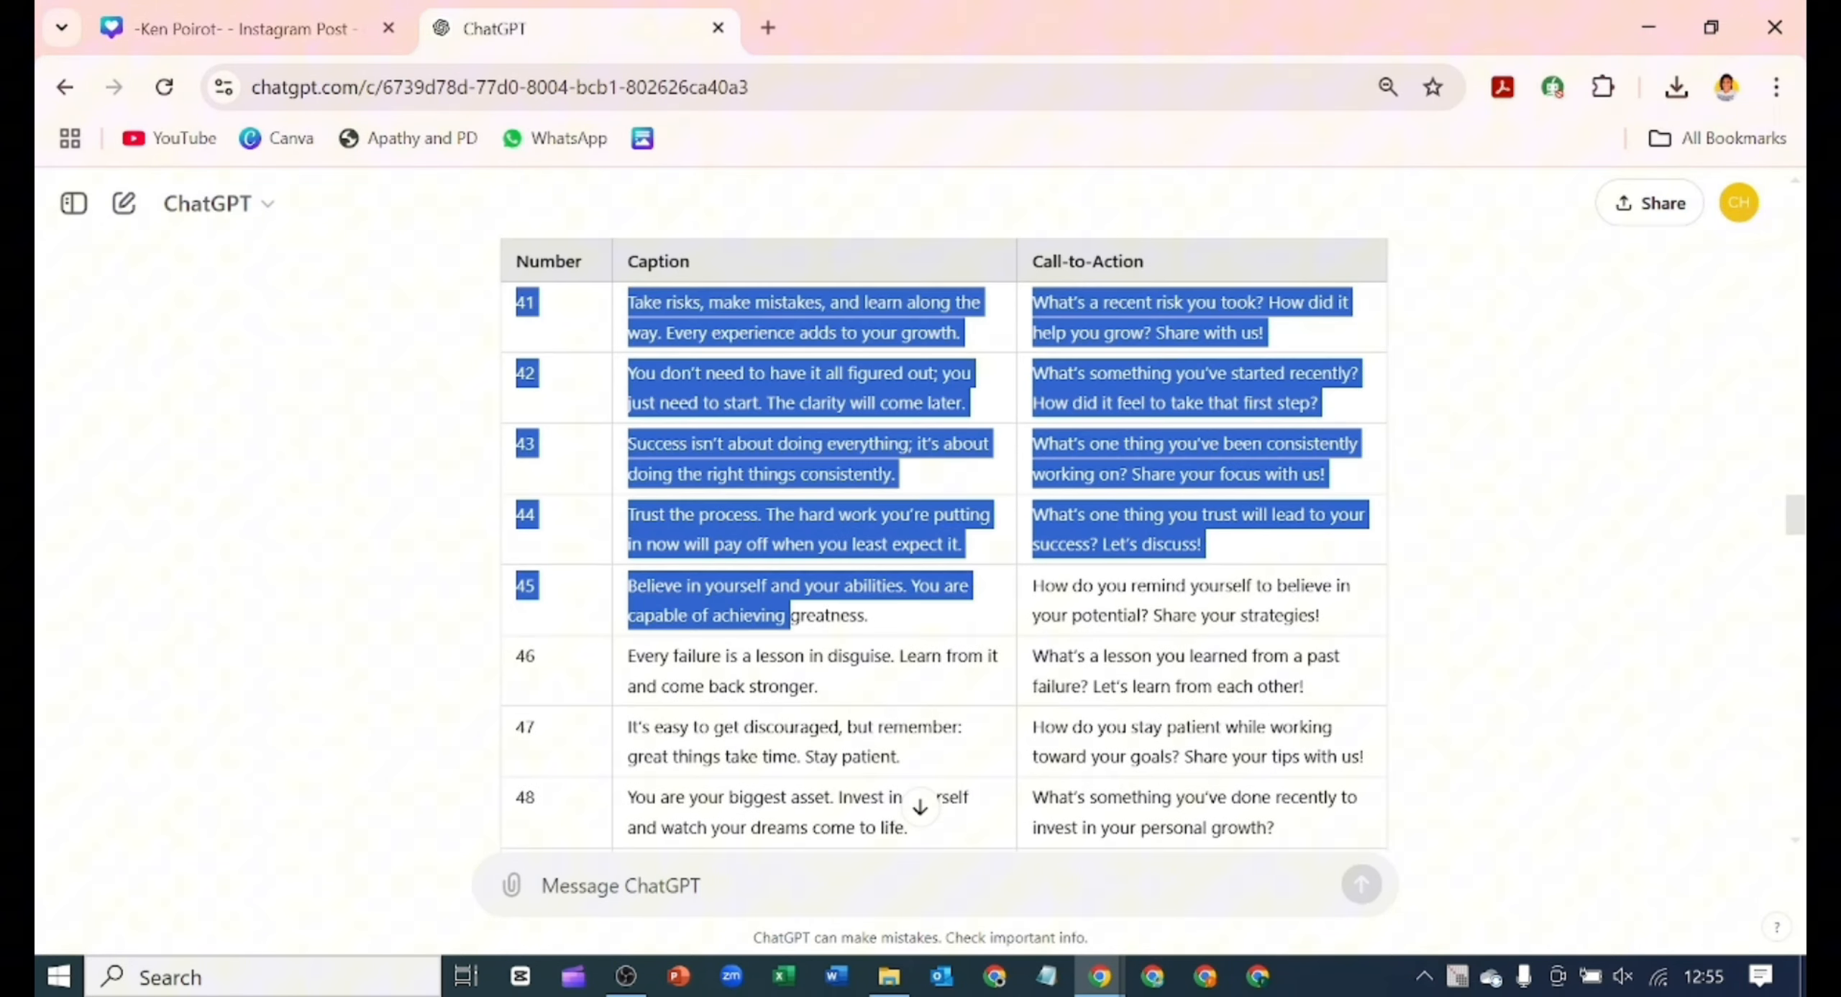
left_click_drag(789, 615, 1320, 758)
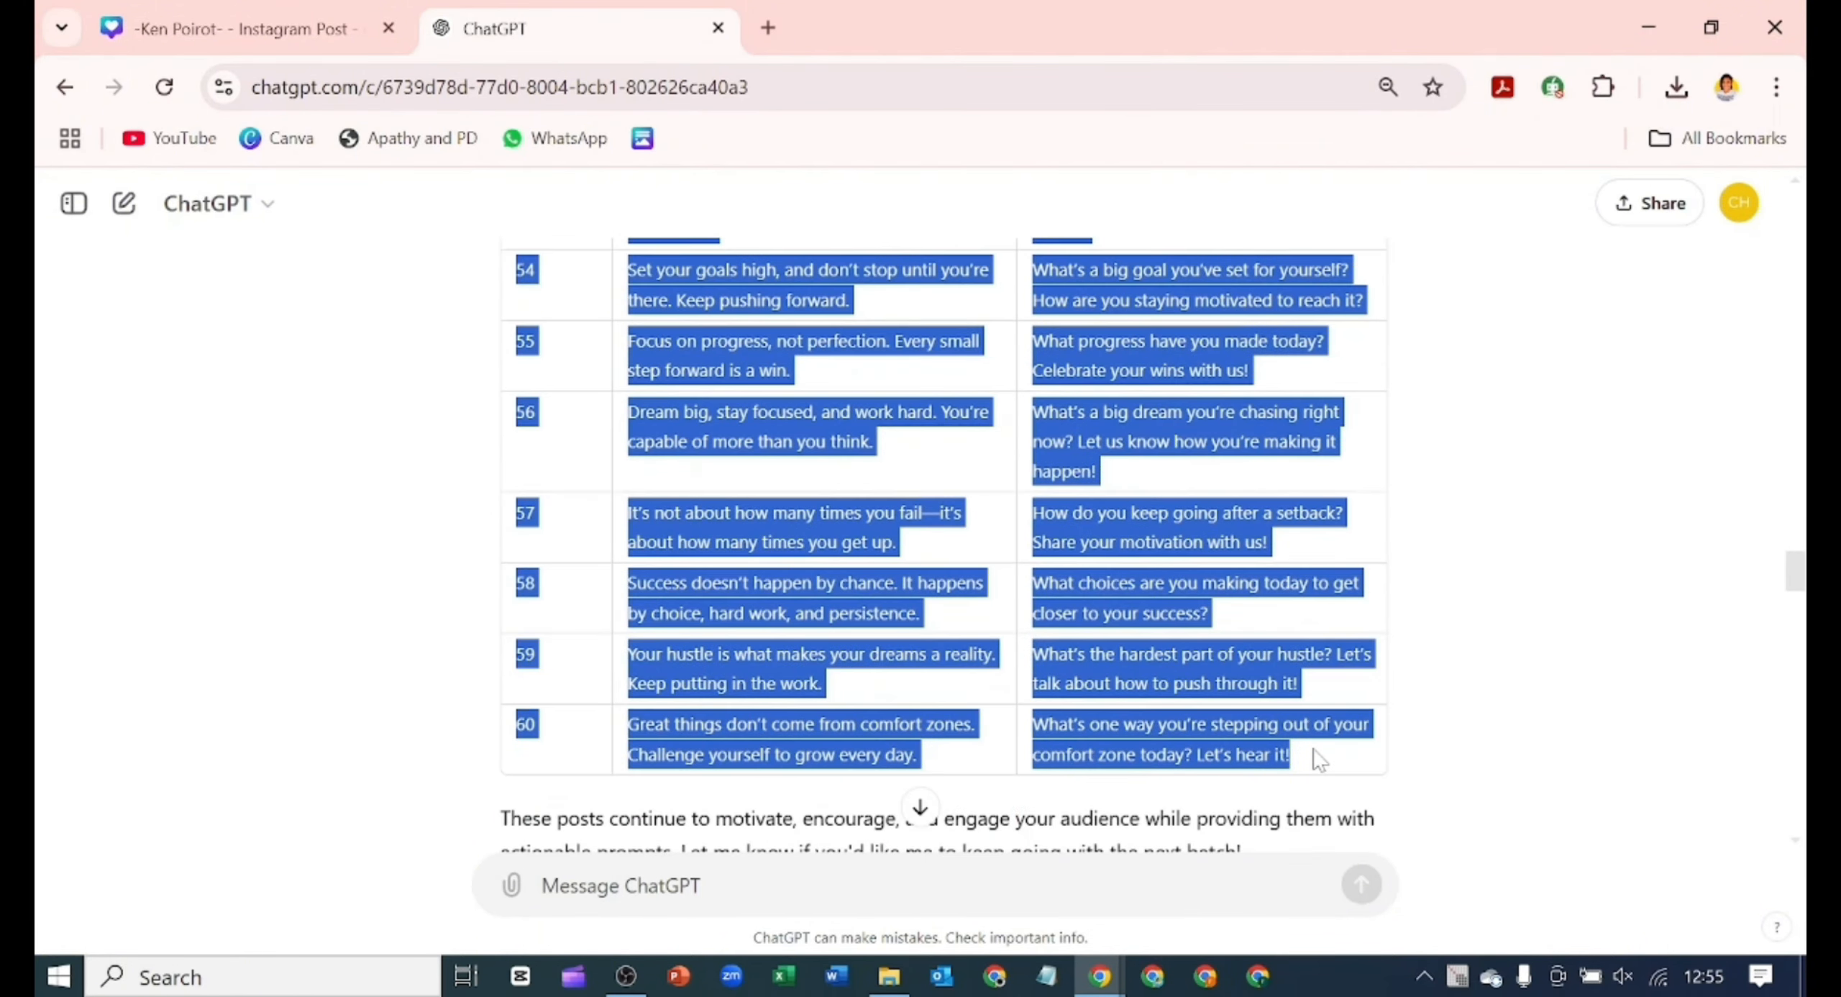
key("ctrl+Tab")
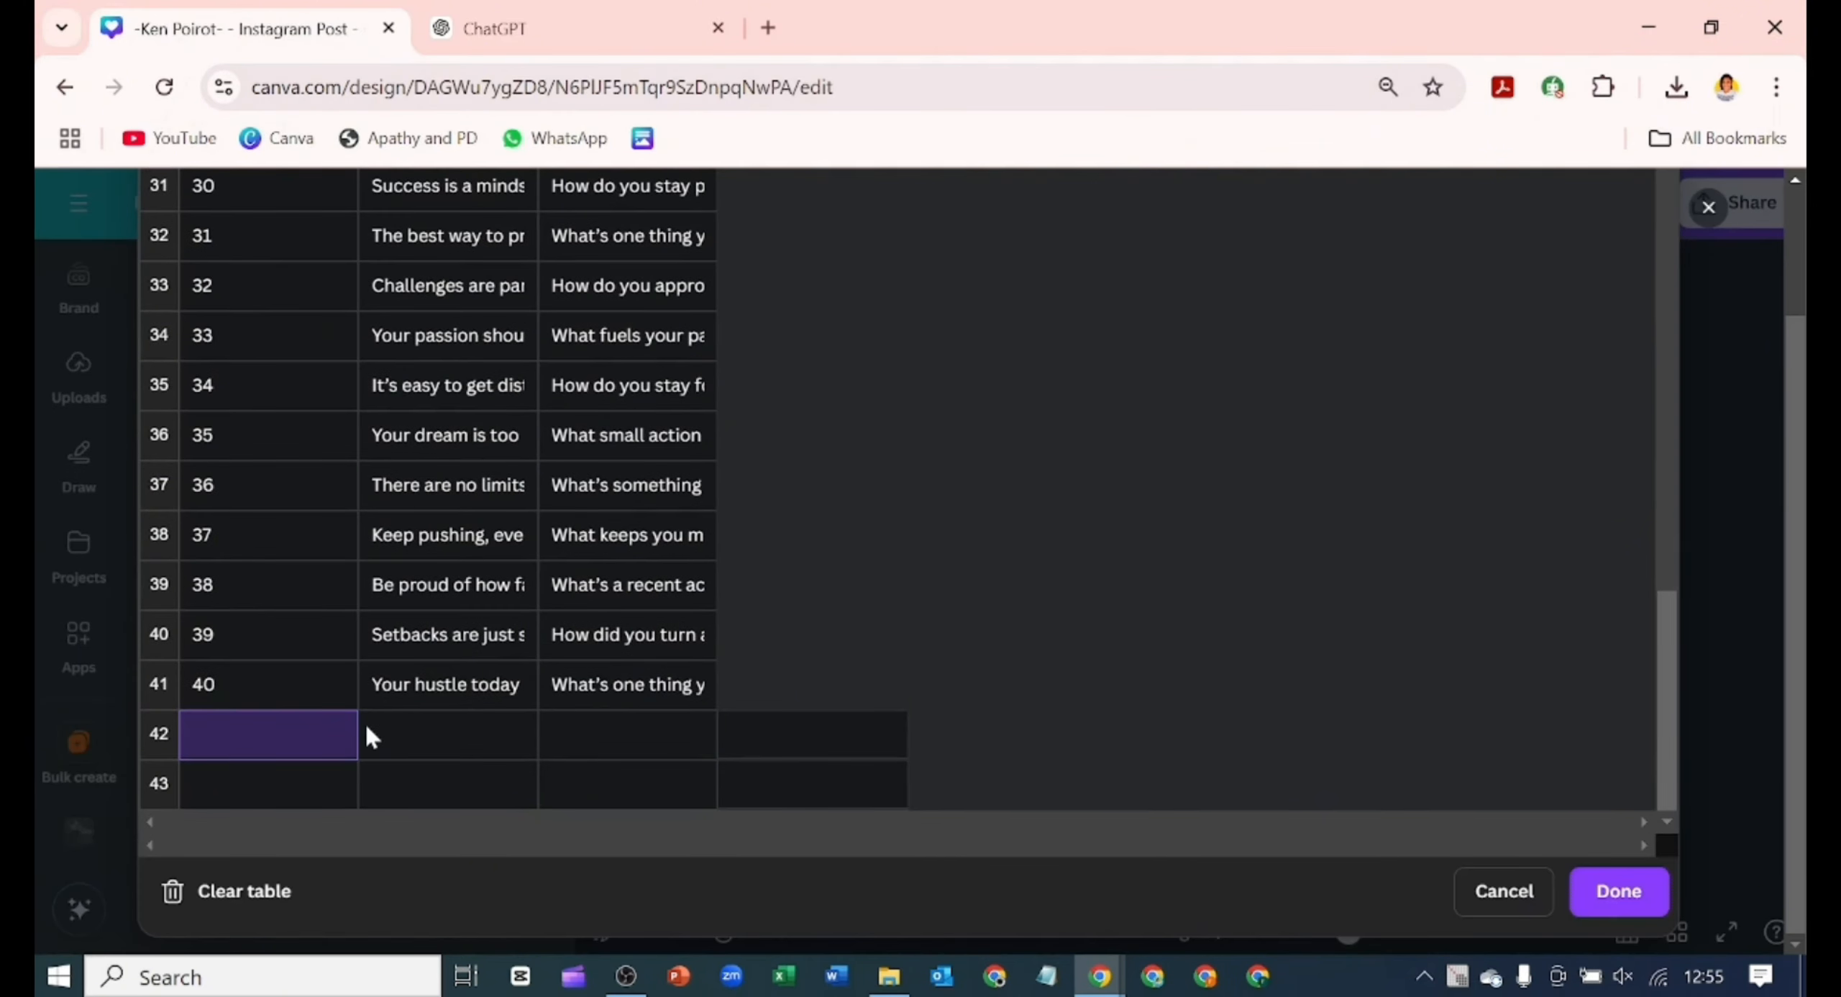
key("ctrl+v")
- Copy posts 61 to 80 from the ChatGPT conversation and paste them into Canva's data table starting at row 62
scroll(363, 722, "down", 10)
left_click(622, 786)
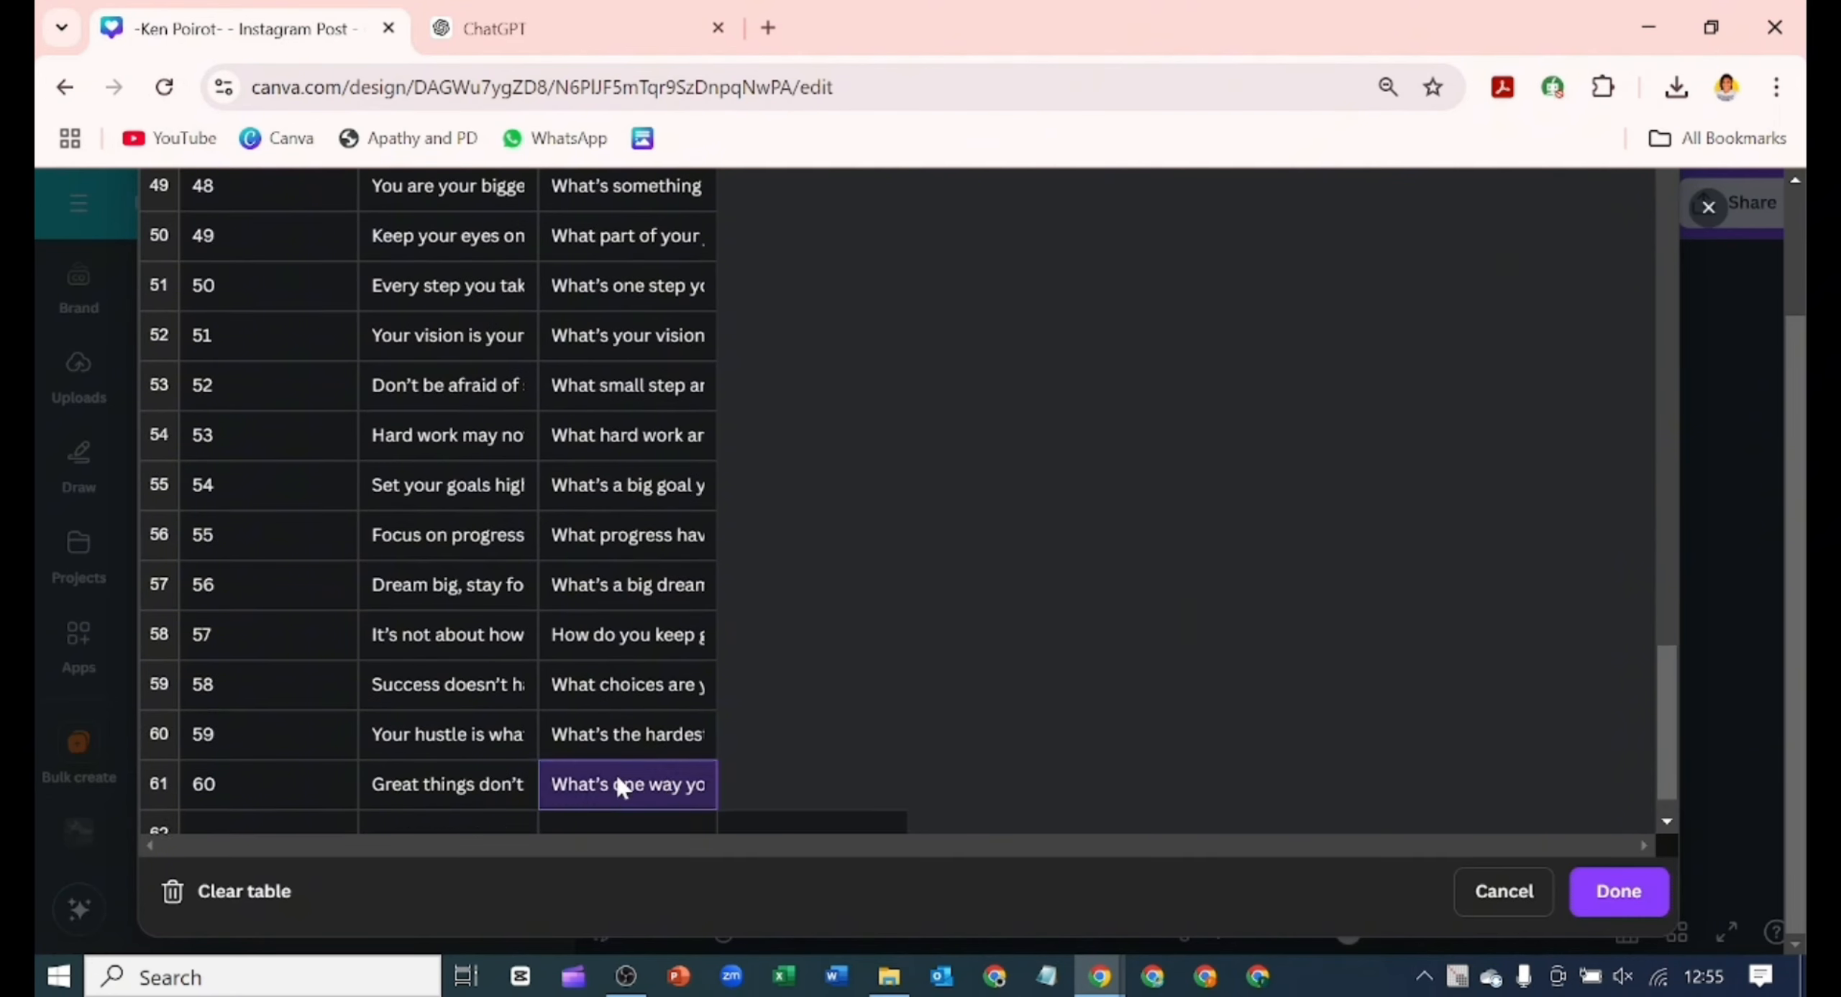
left_click(310, 787)
key("ctrl+Tab")
scroll(920, 504, "down", 10)
left_click_drag(518, 689, 1352, 580)
key("ctrl+c")
left_click(309, 43)
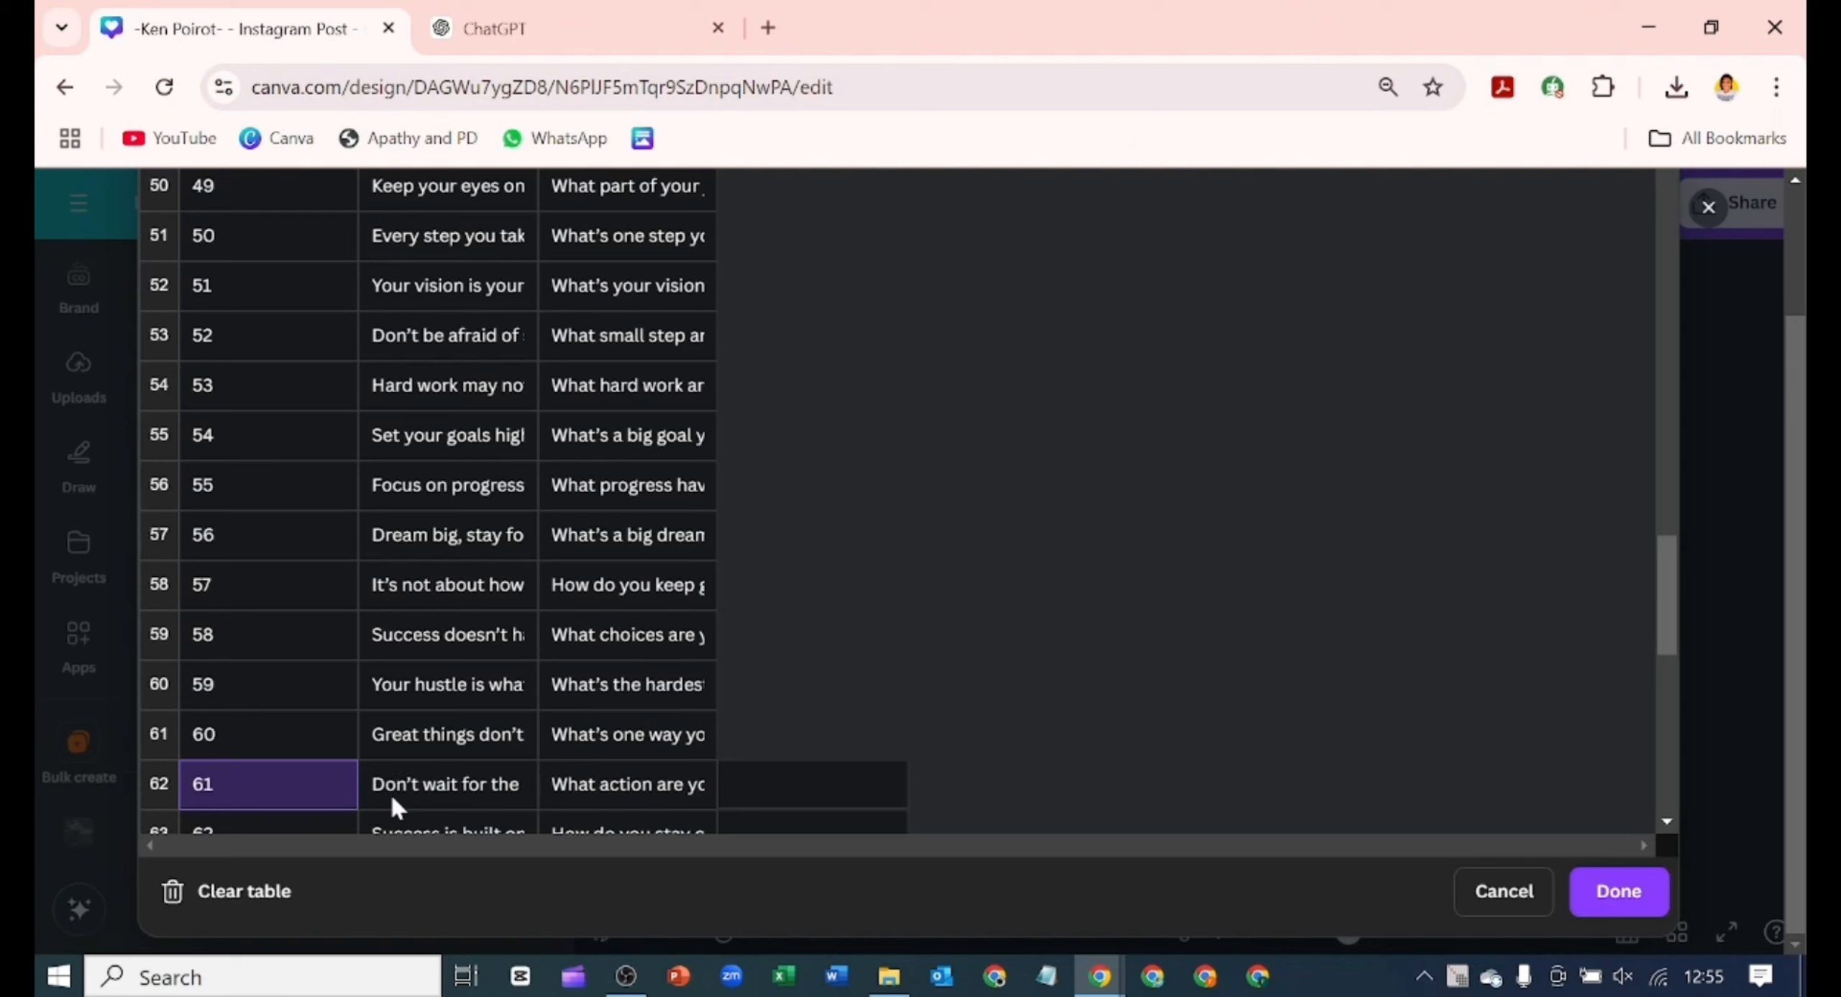
- Copy posts 81 to 100 from the ChatGPT conversation and paste them into Canva's data table starting at row 82
scroll(453, 733, "down", 10)
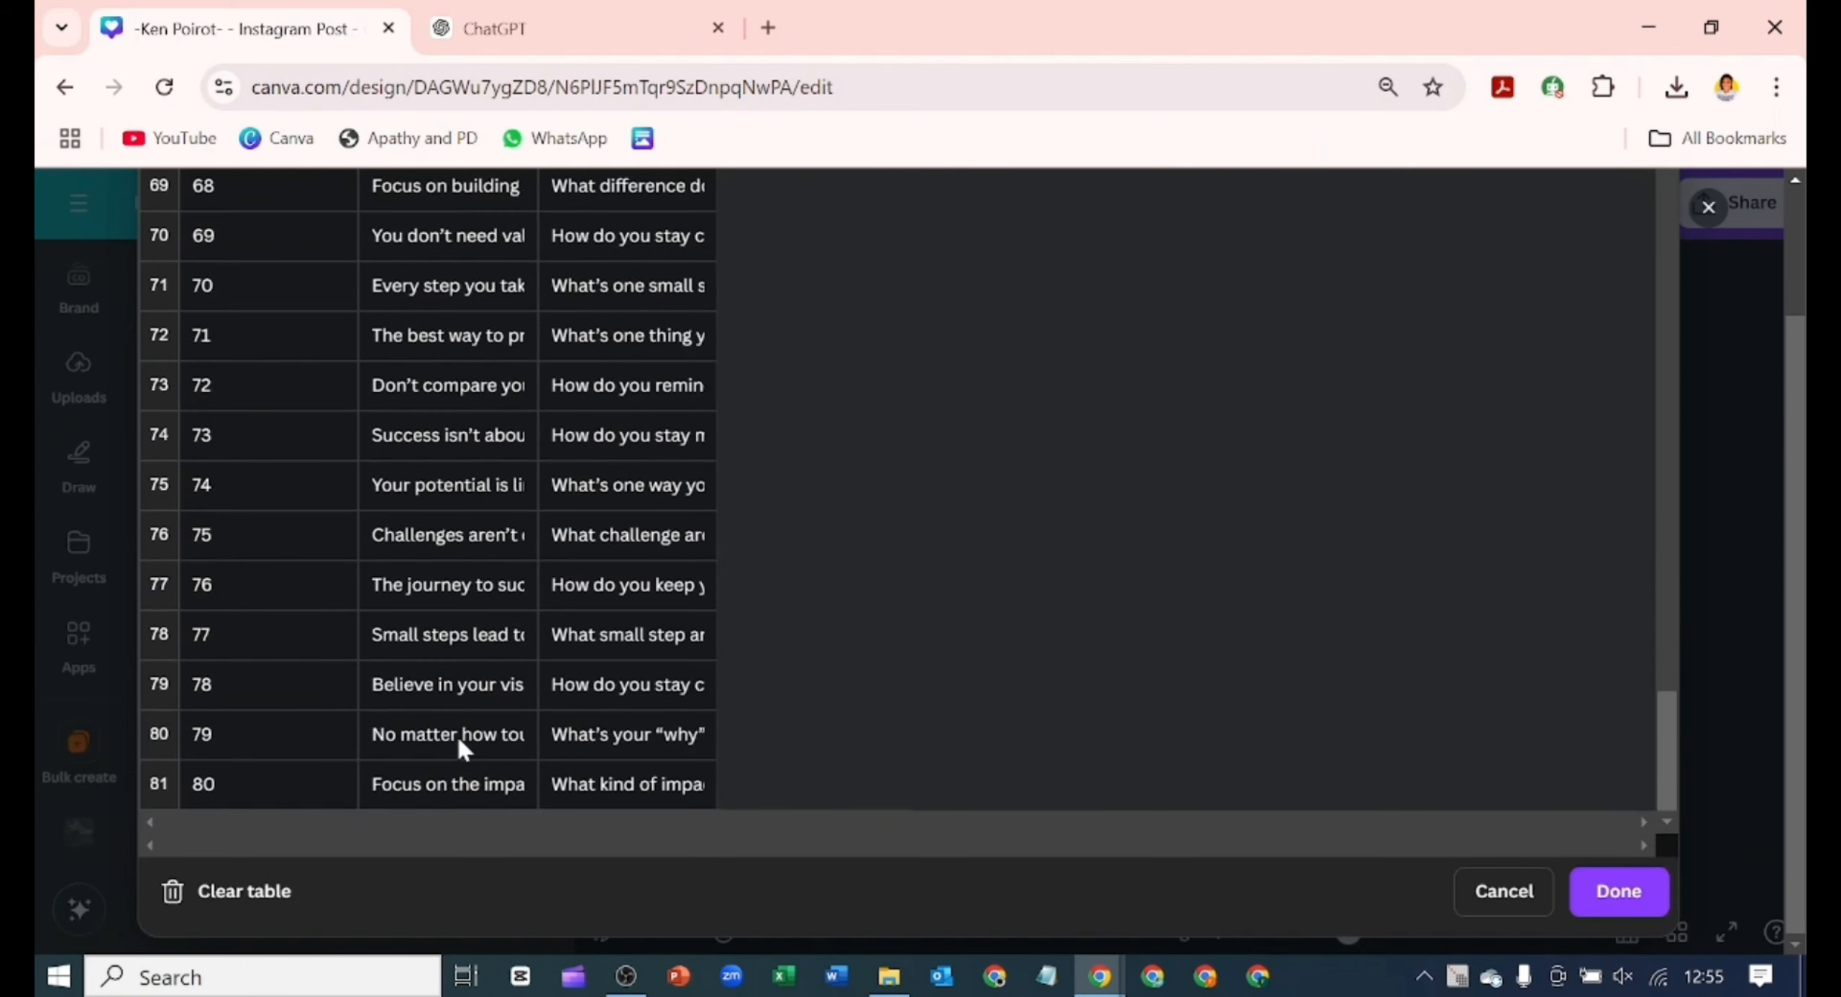
left_click(663, 783)
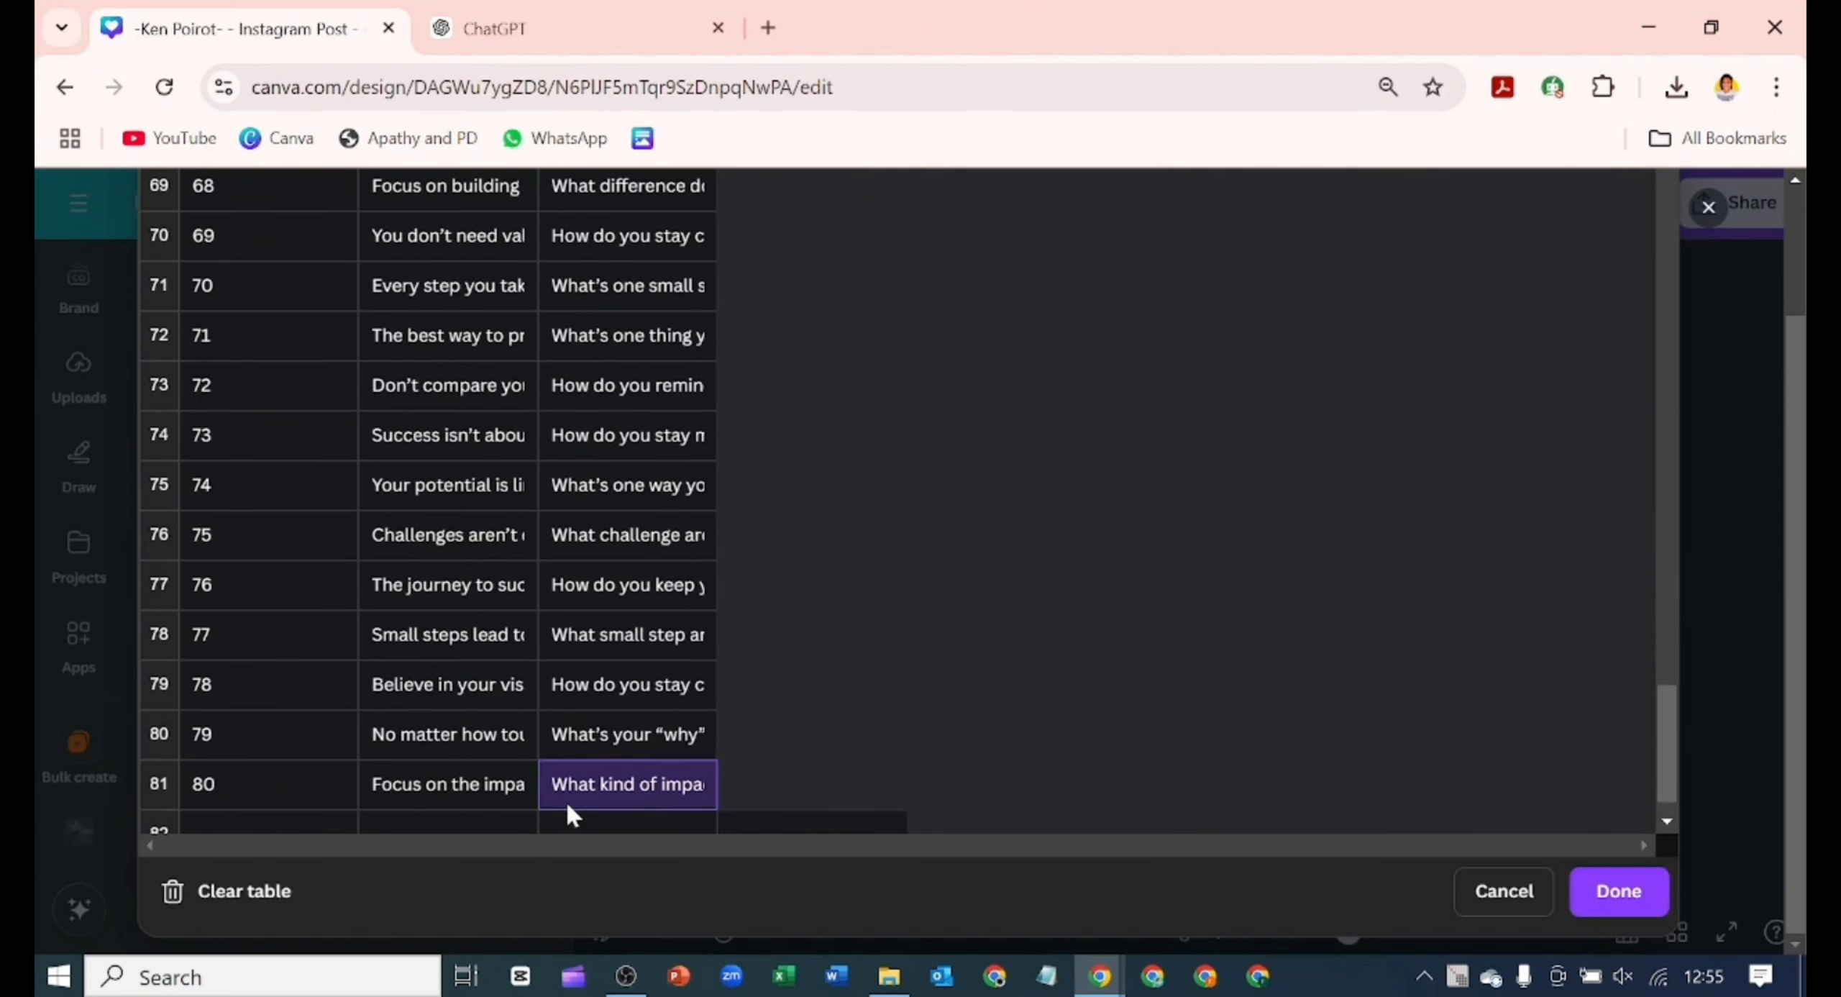
left_click(269, 815)
key("ctrl+Tab")
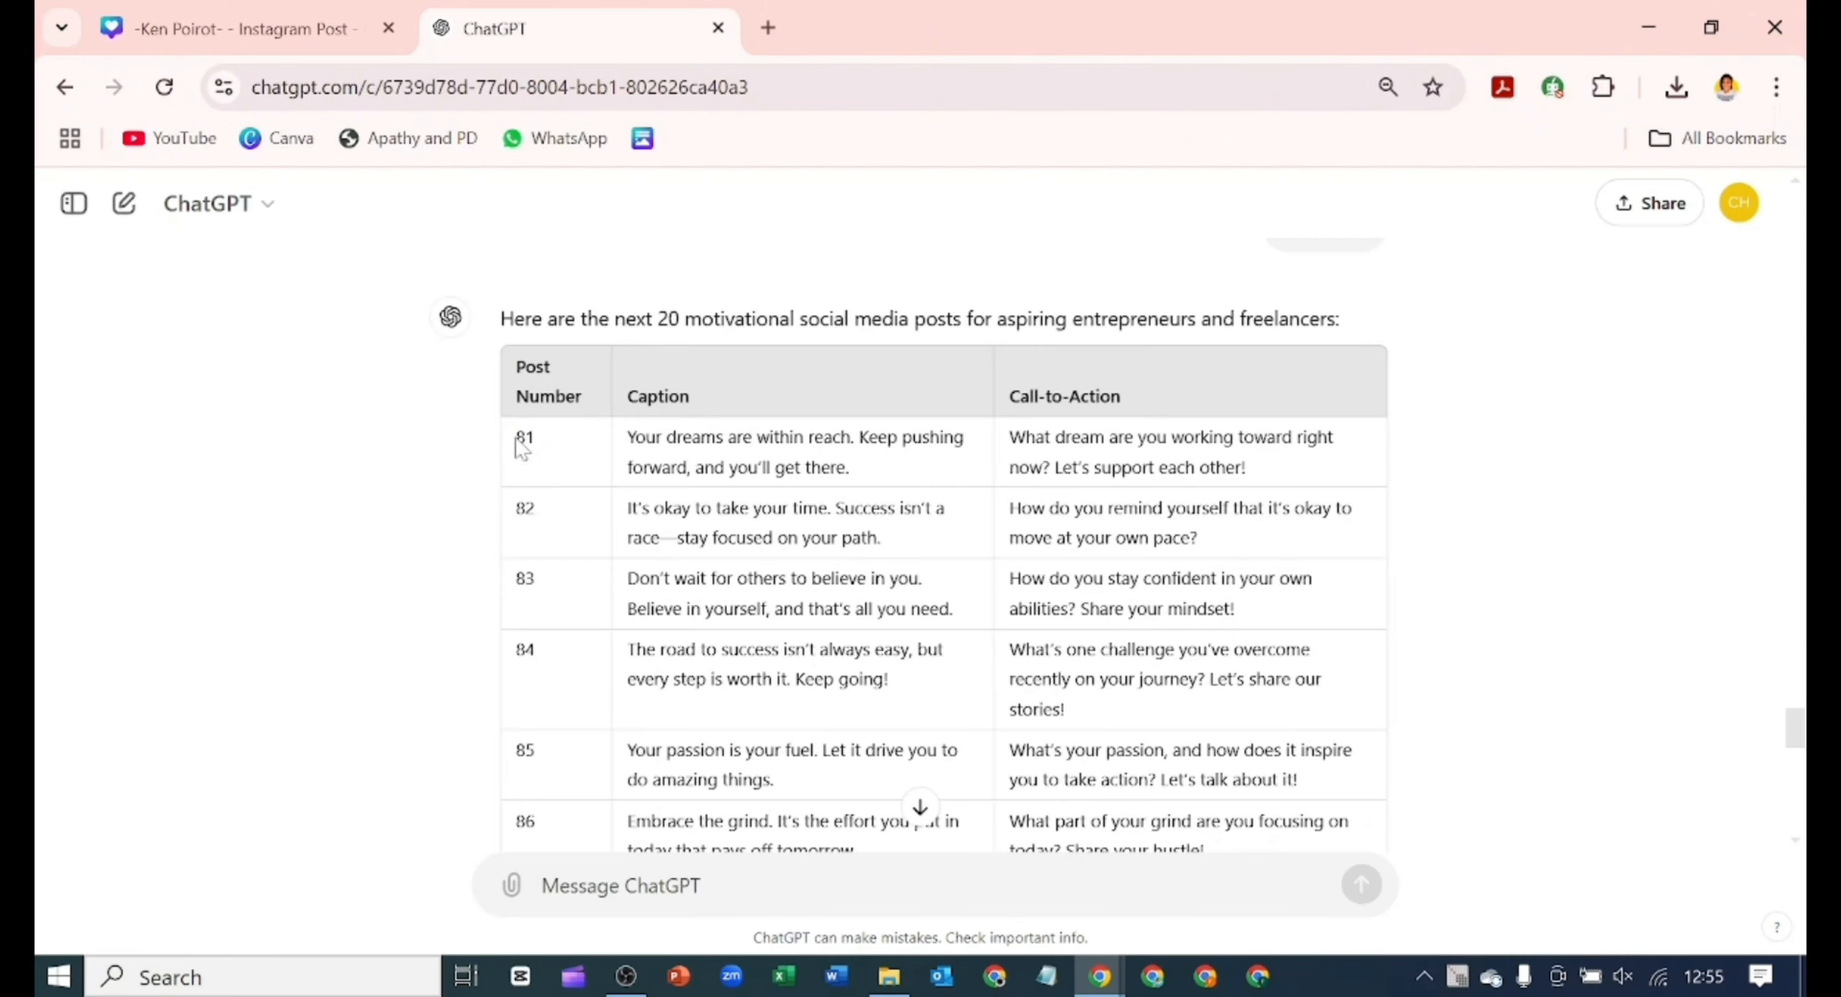
left_click_drag(515, 431, 1090, 564)
left_click(189, 32)
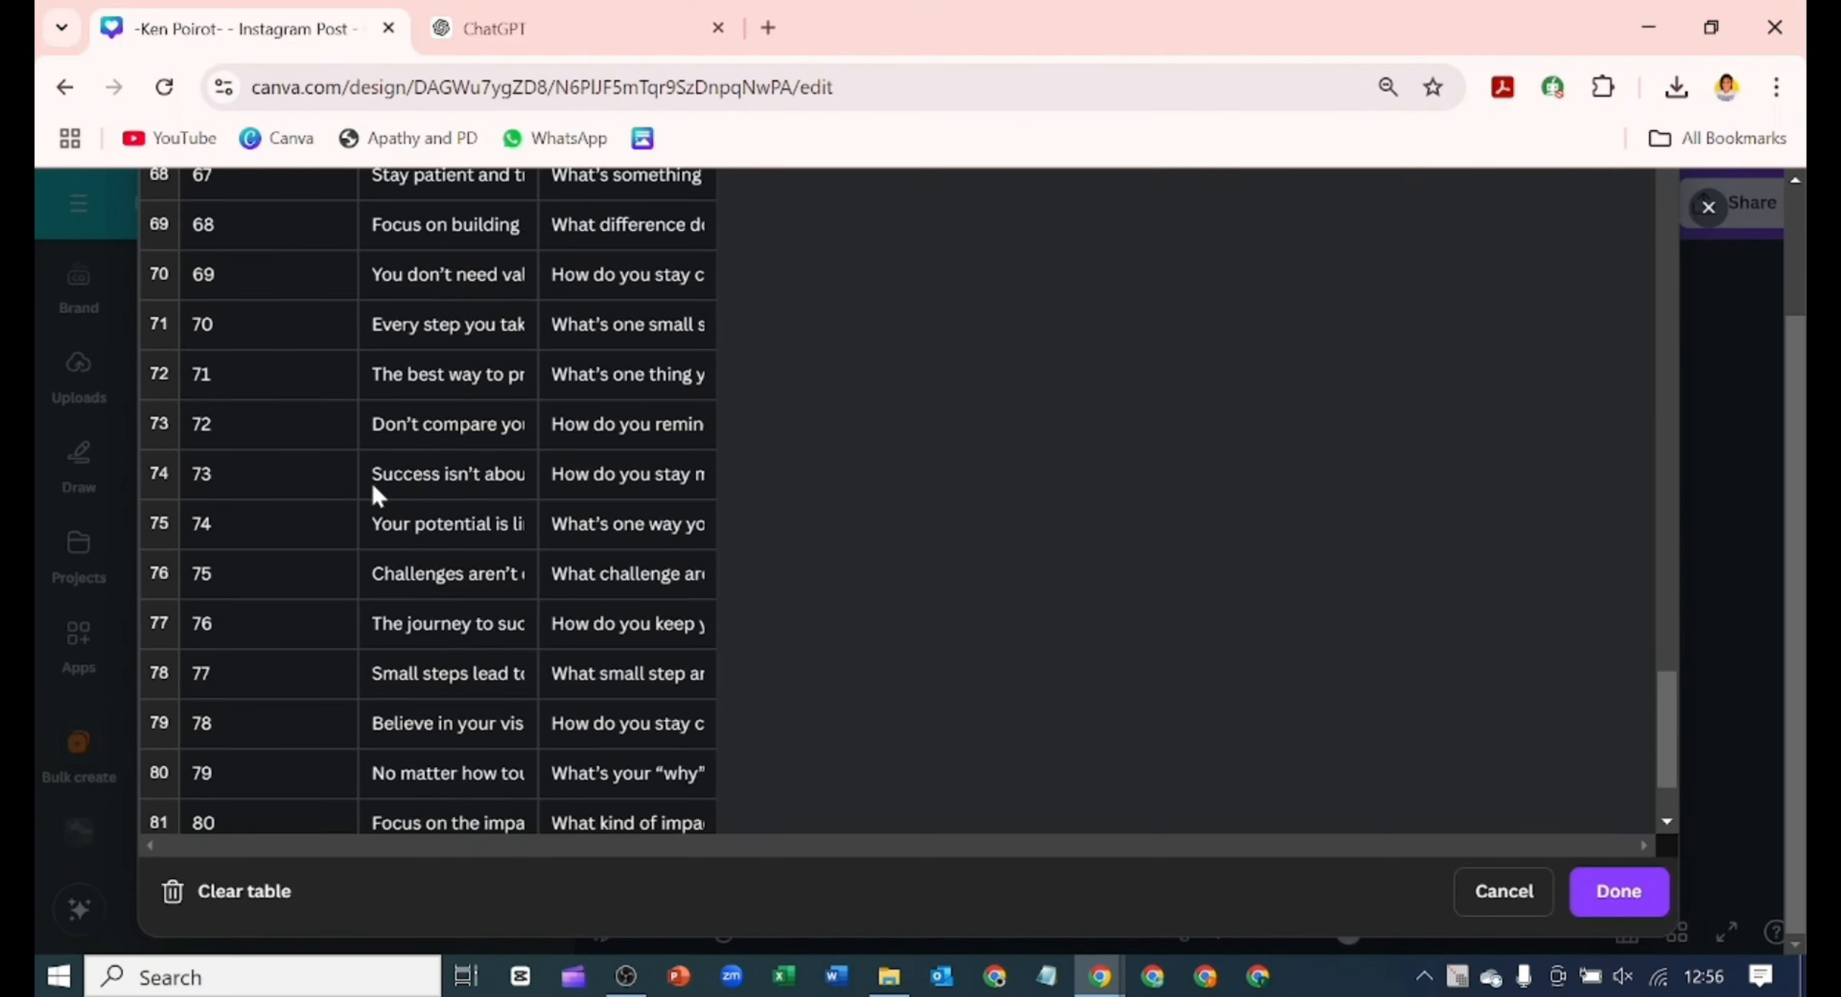
scroll(410, 691, "down", 2)
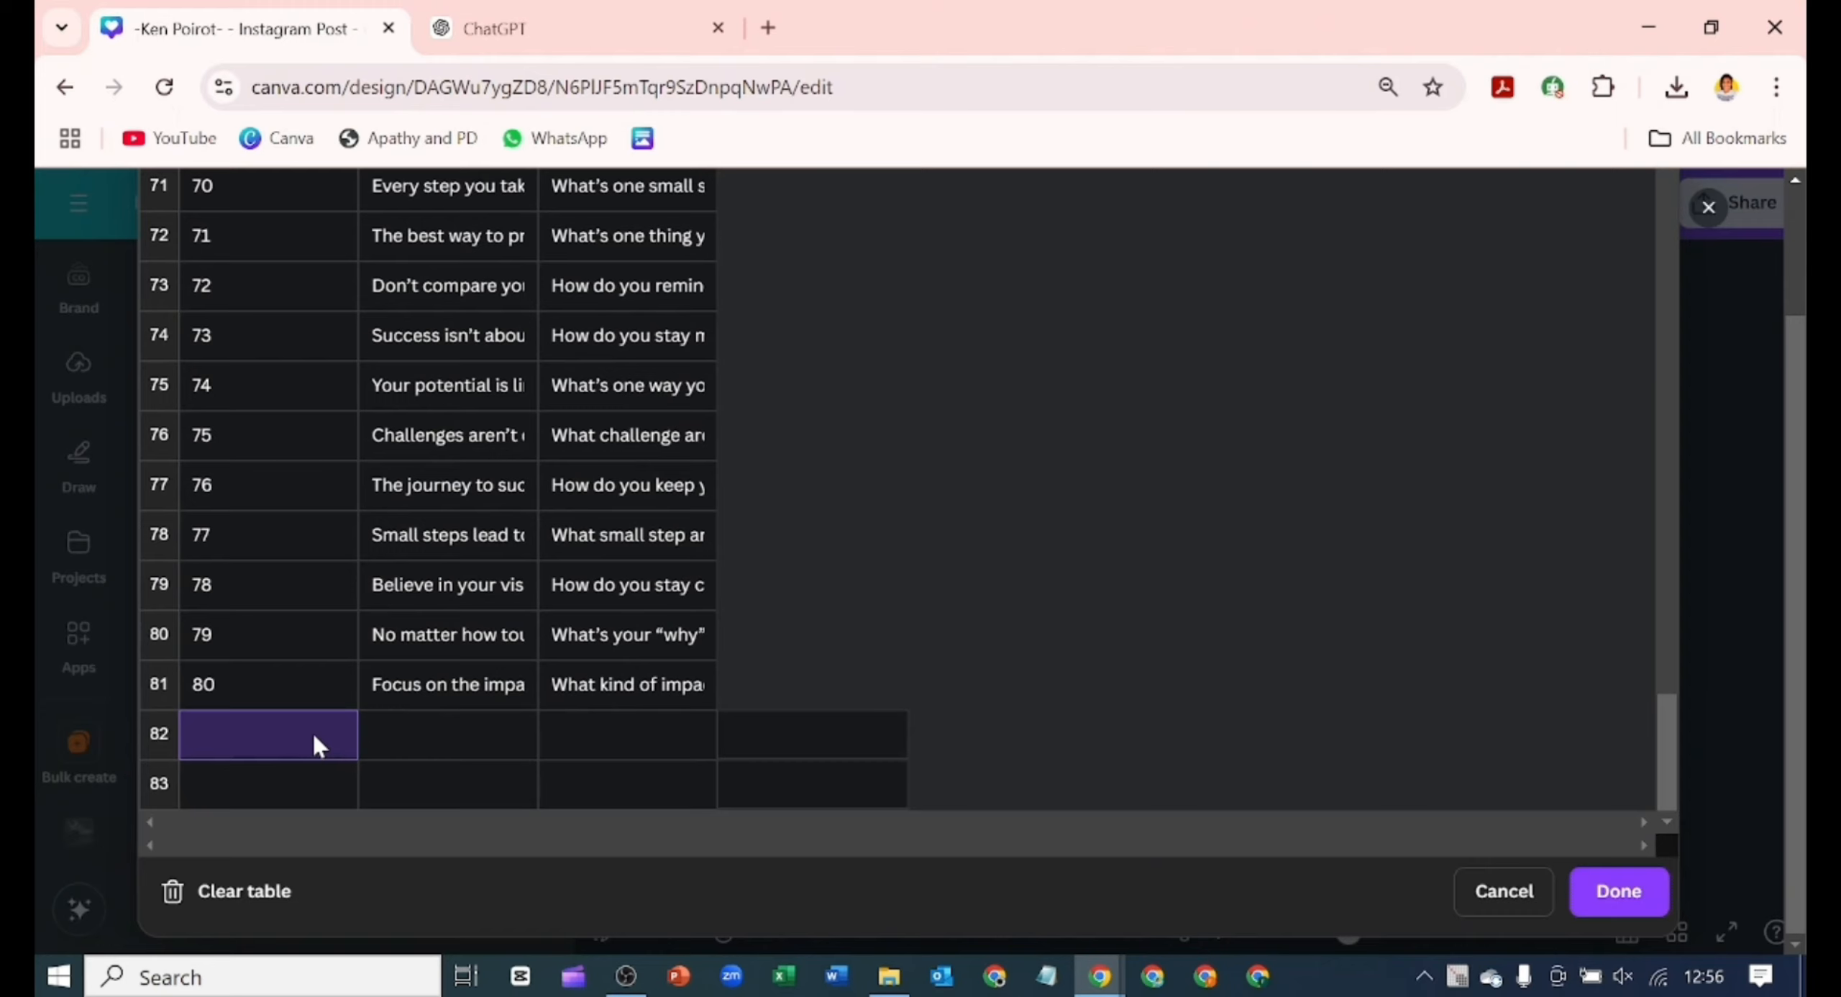
key("ctrl+v")
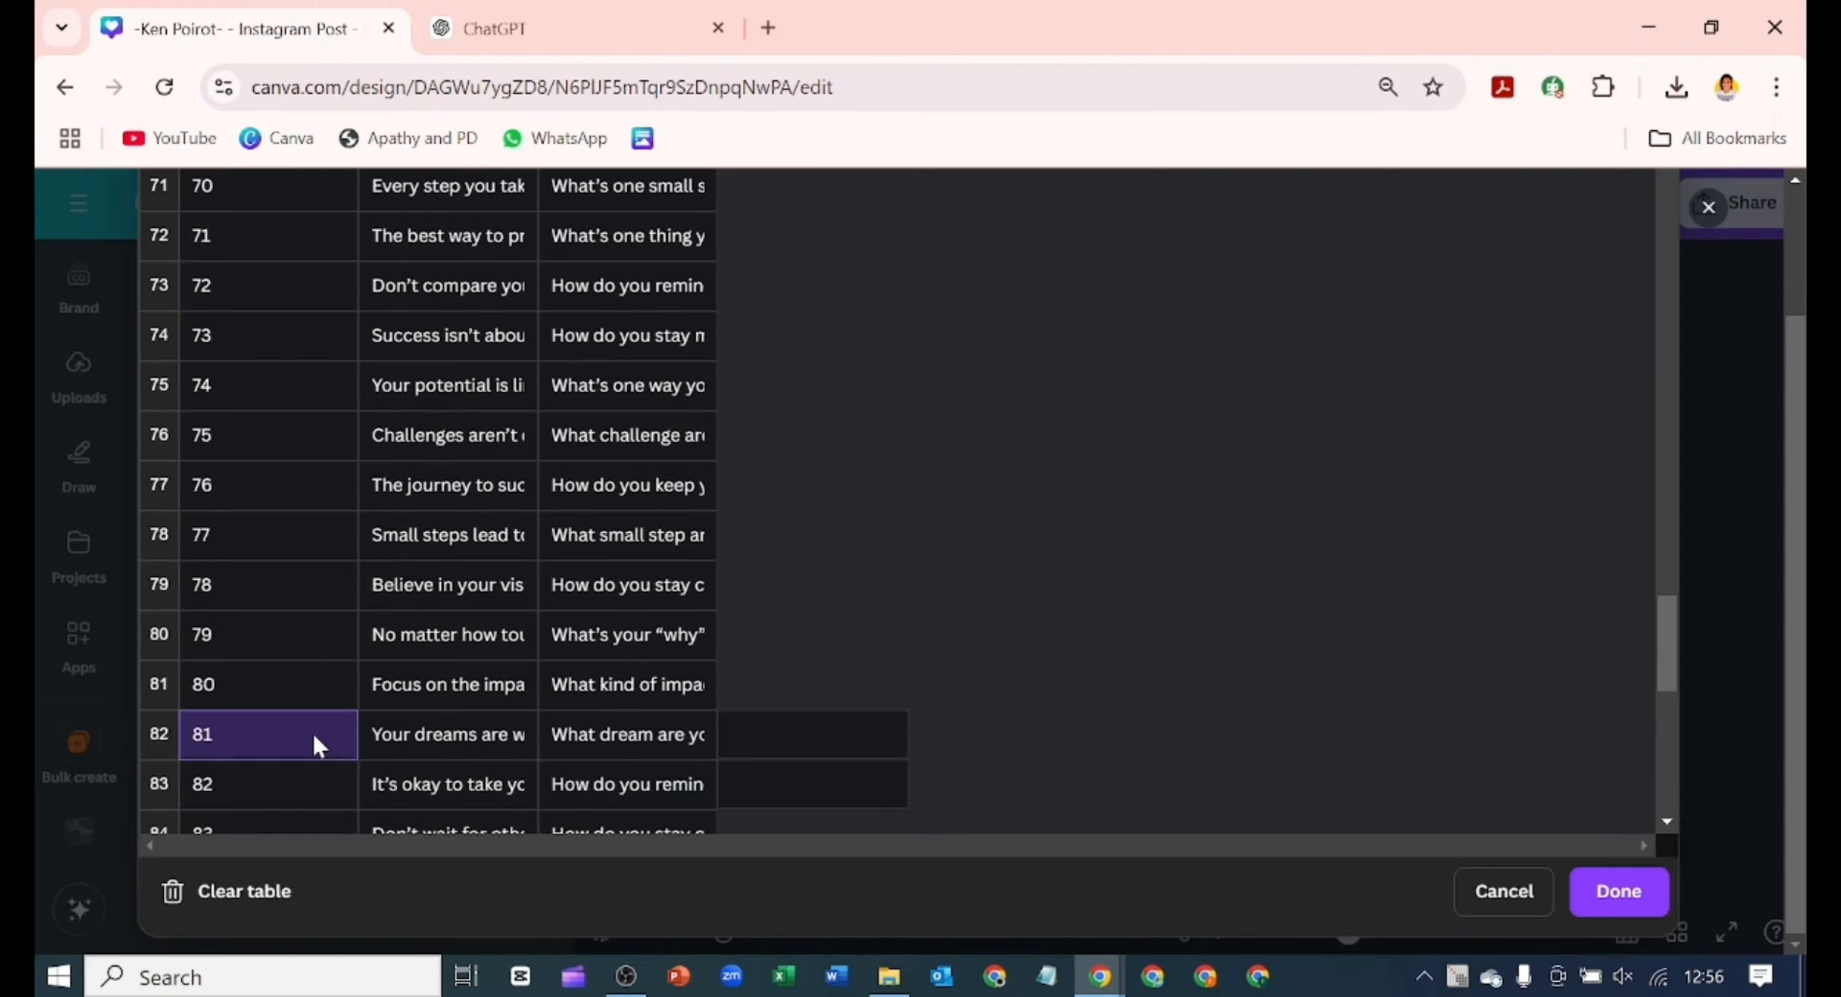
scroll(317, 712, "down", 10)
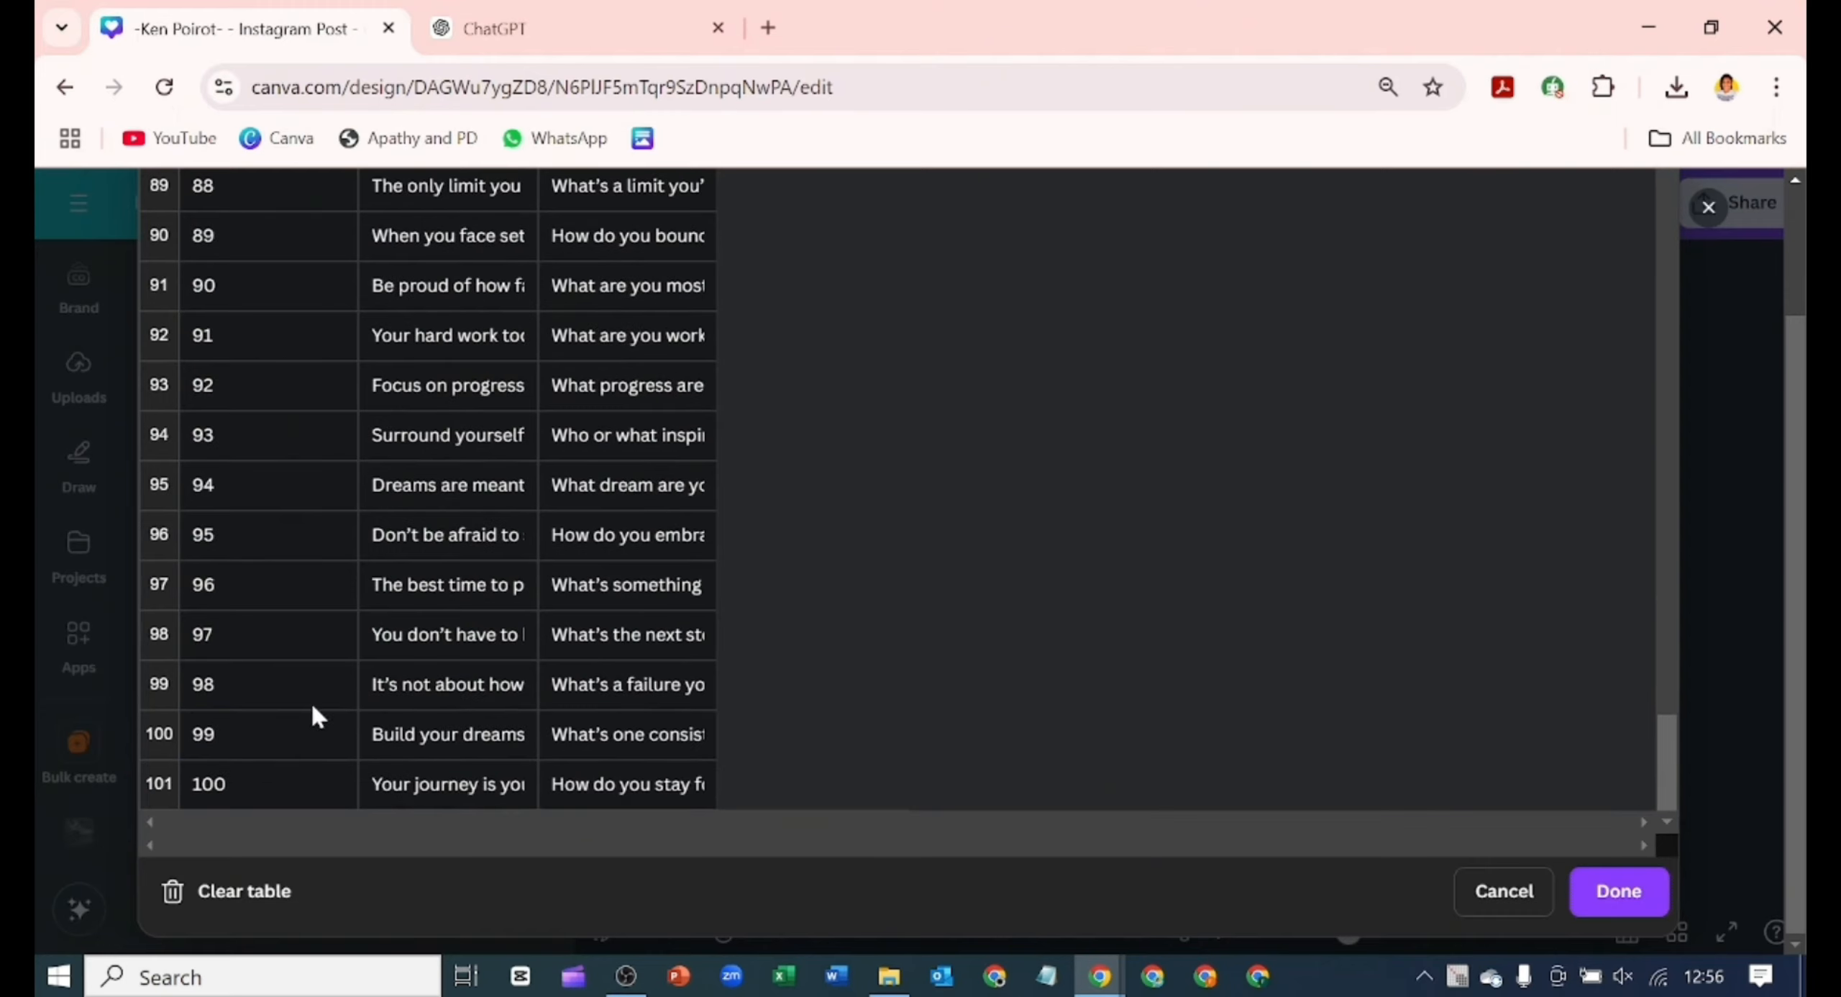
- Delete the empty Image column from the bulk data table
scroll(311, 702, "up", 20)
scroll(283, 660, "up", 15)
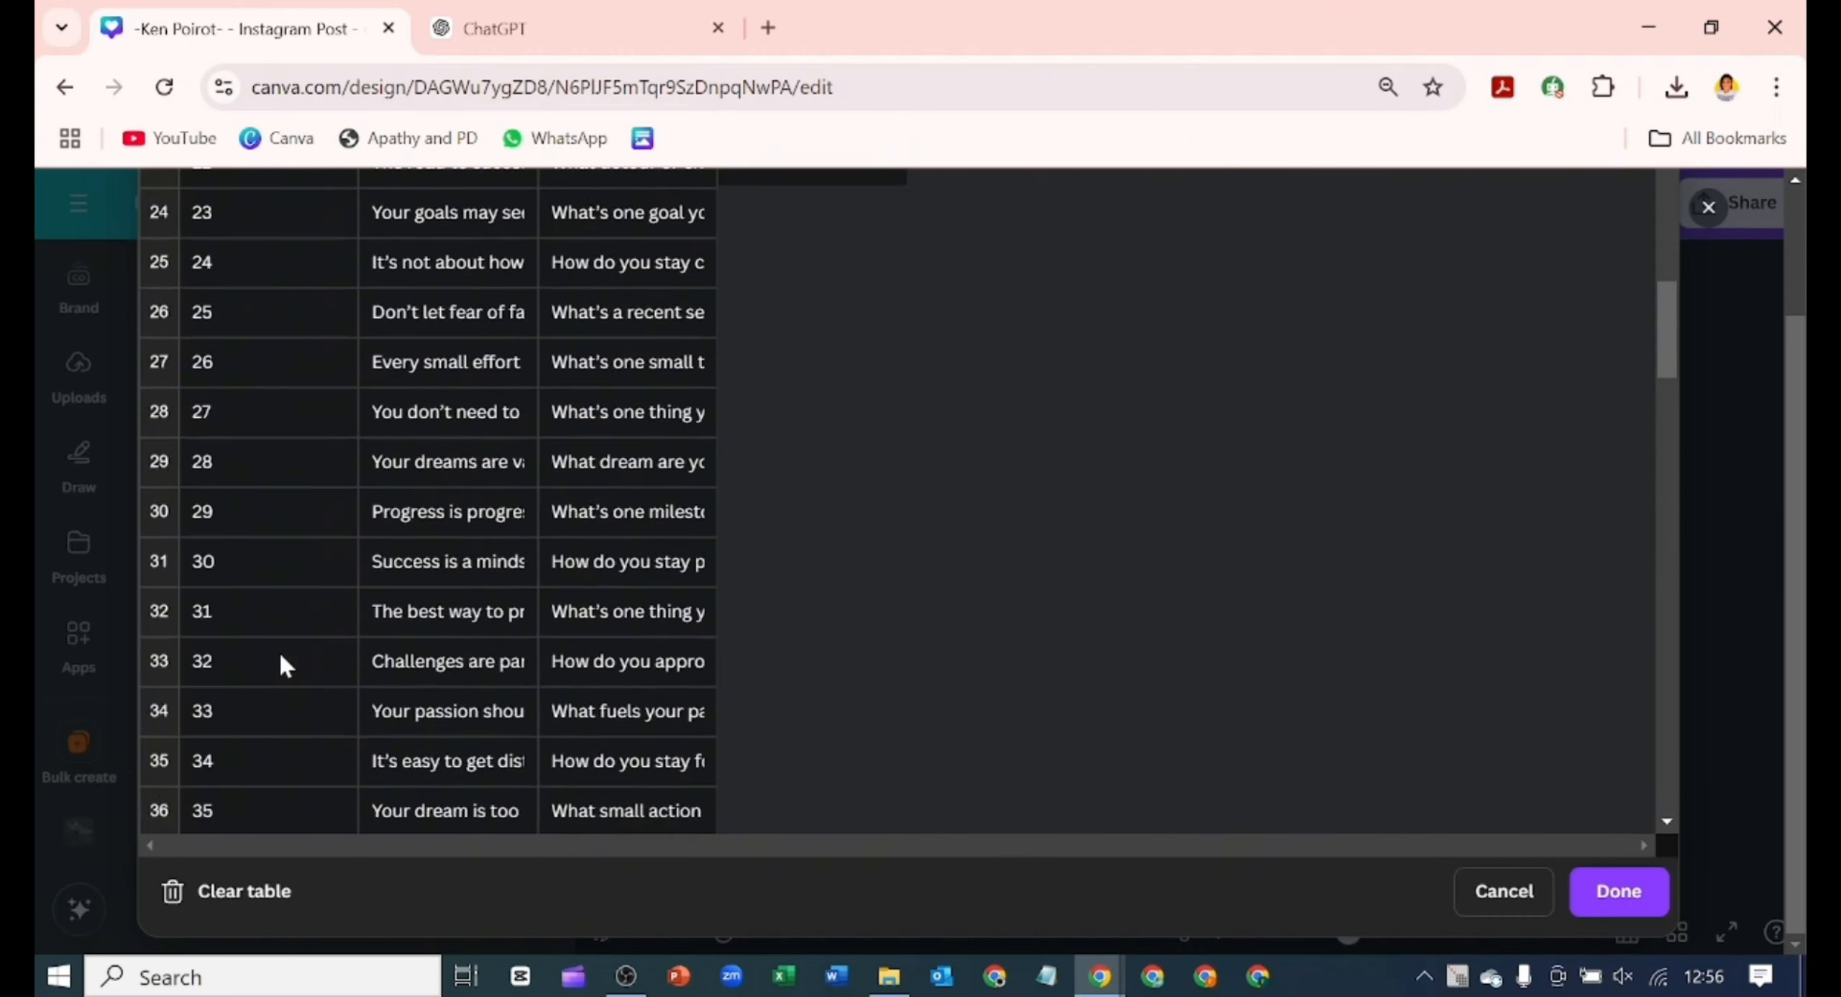
right_click(815, 320)
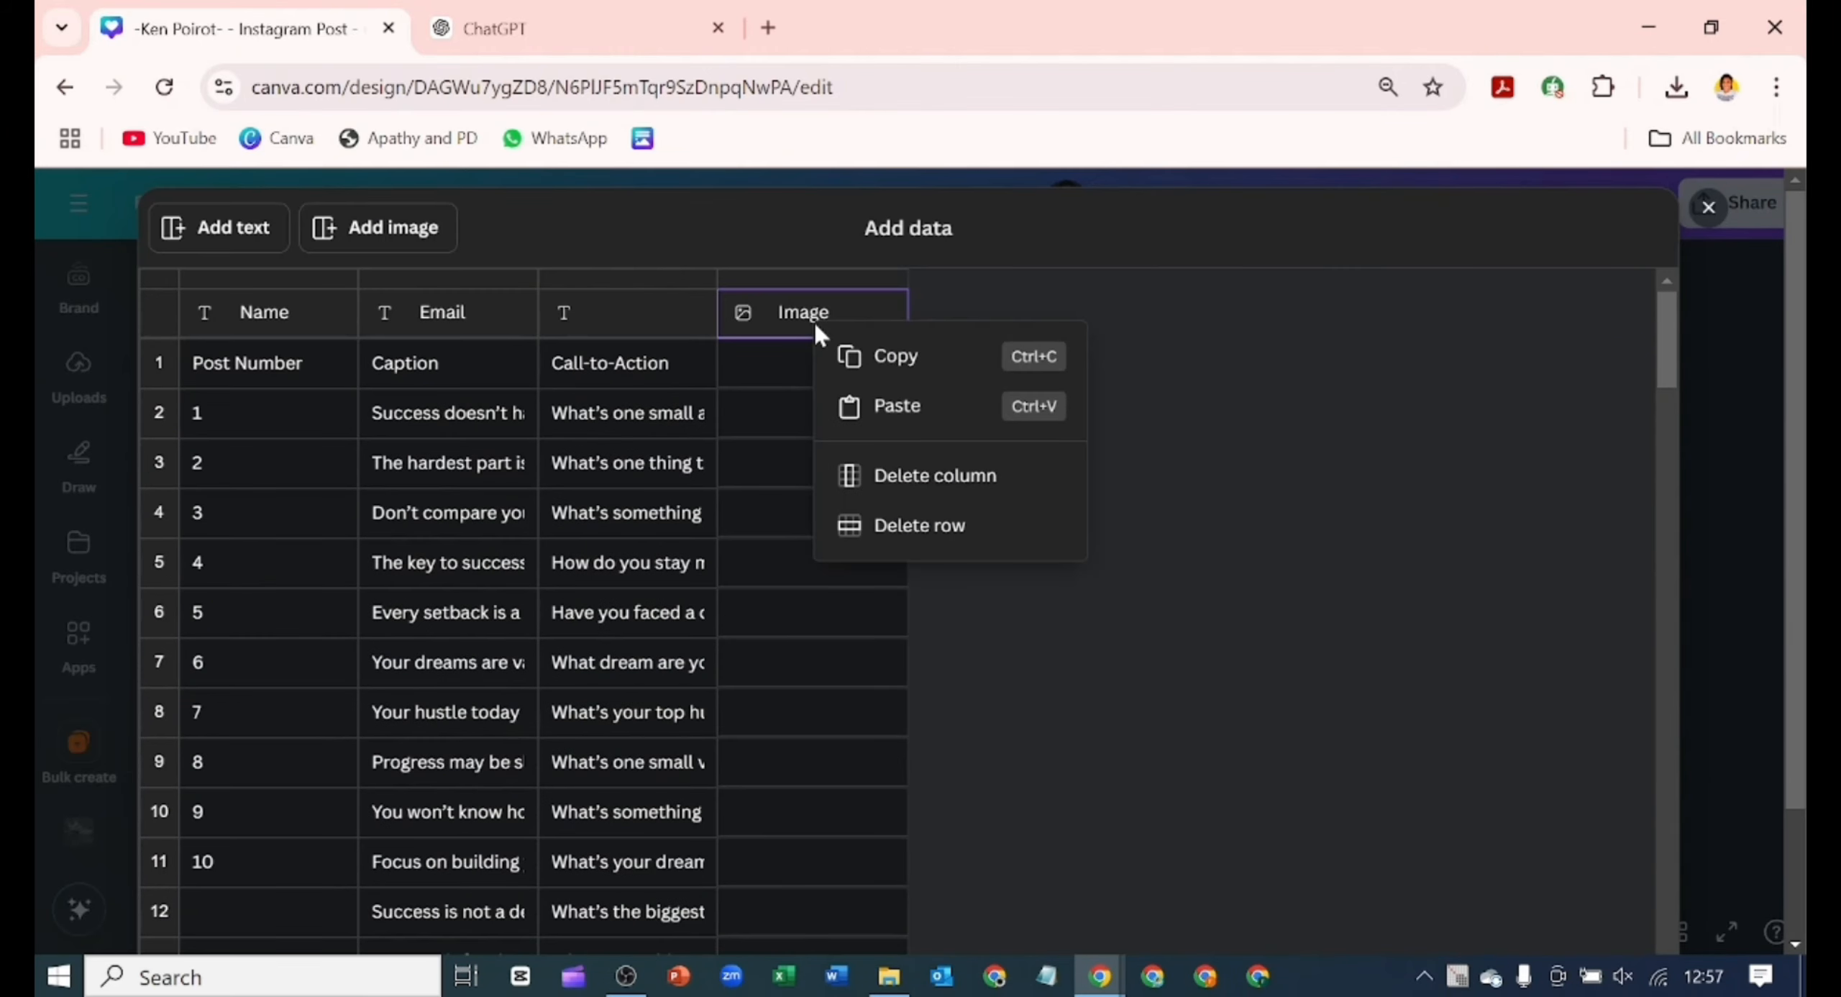
left_click(892, 478)
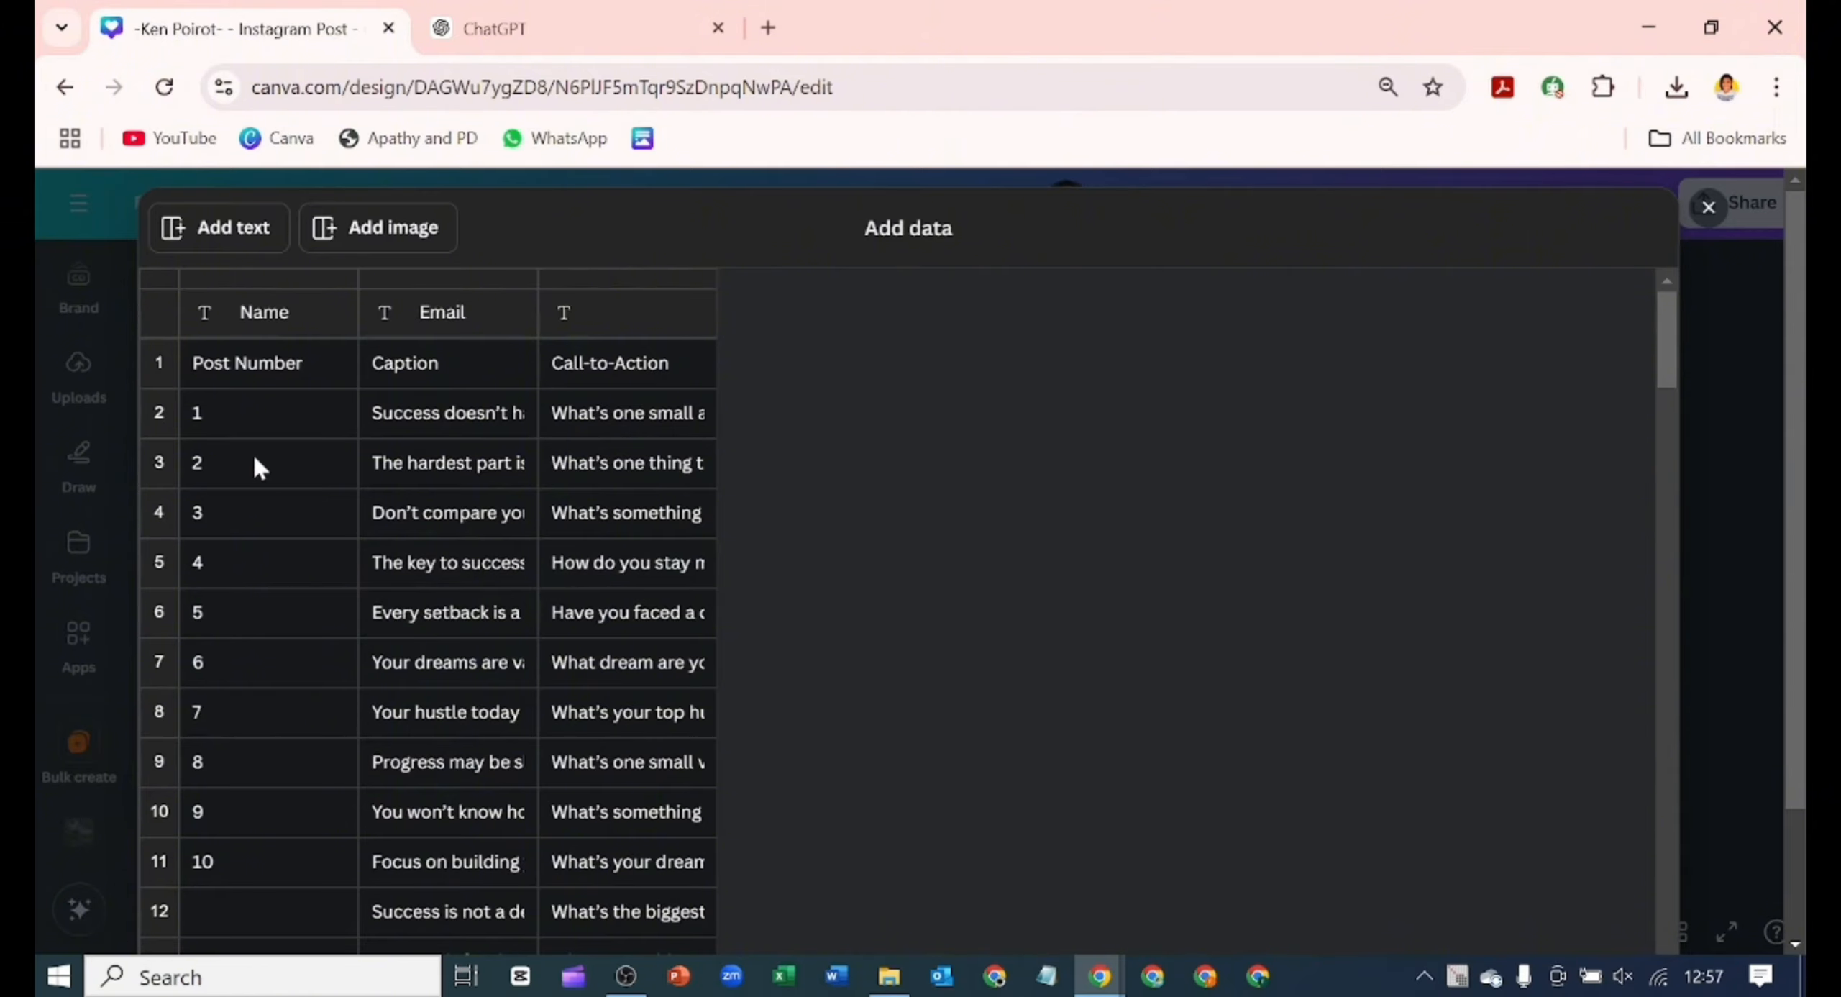
- Check the table rows through post 100 and delete the Name column that holds the post numbers
scroll(259, 457, "down", 14)
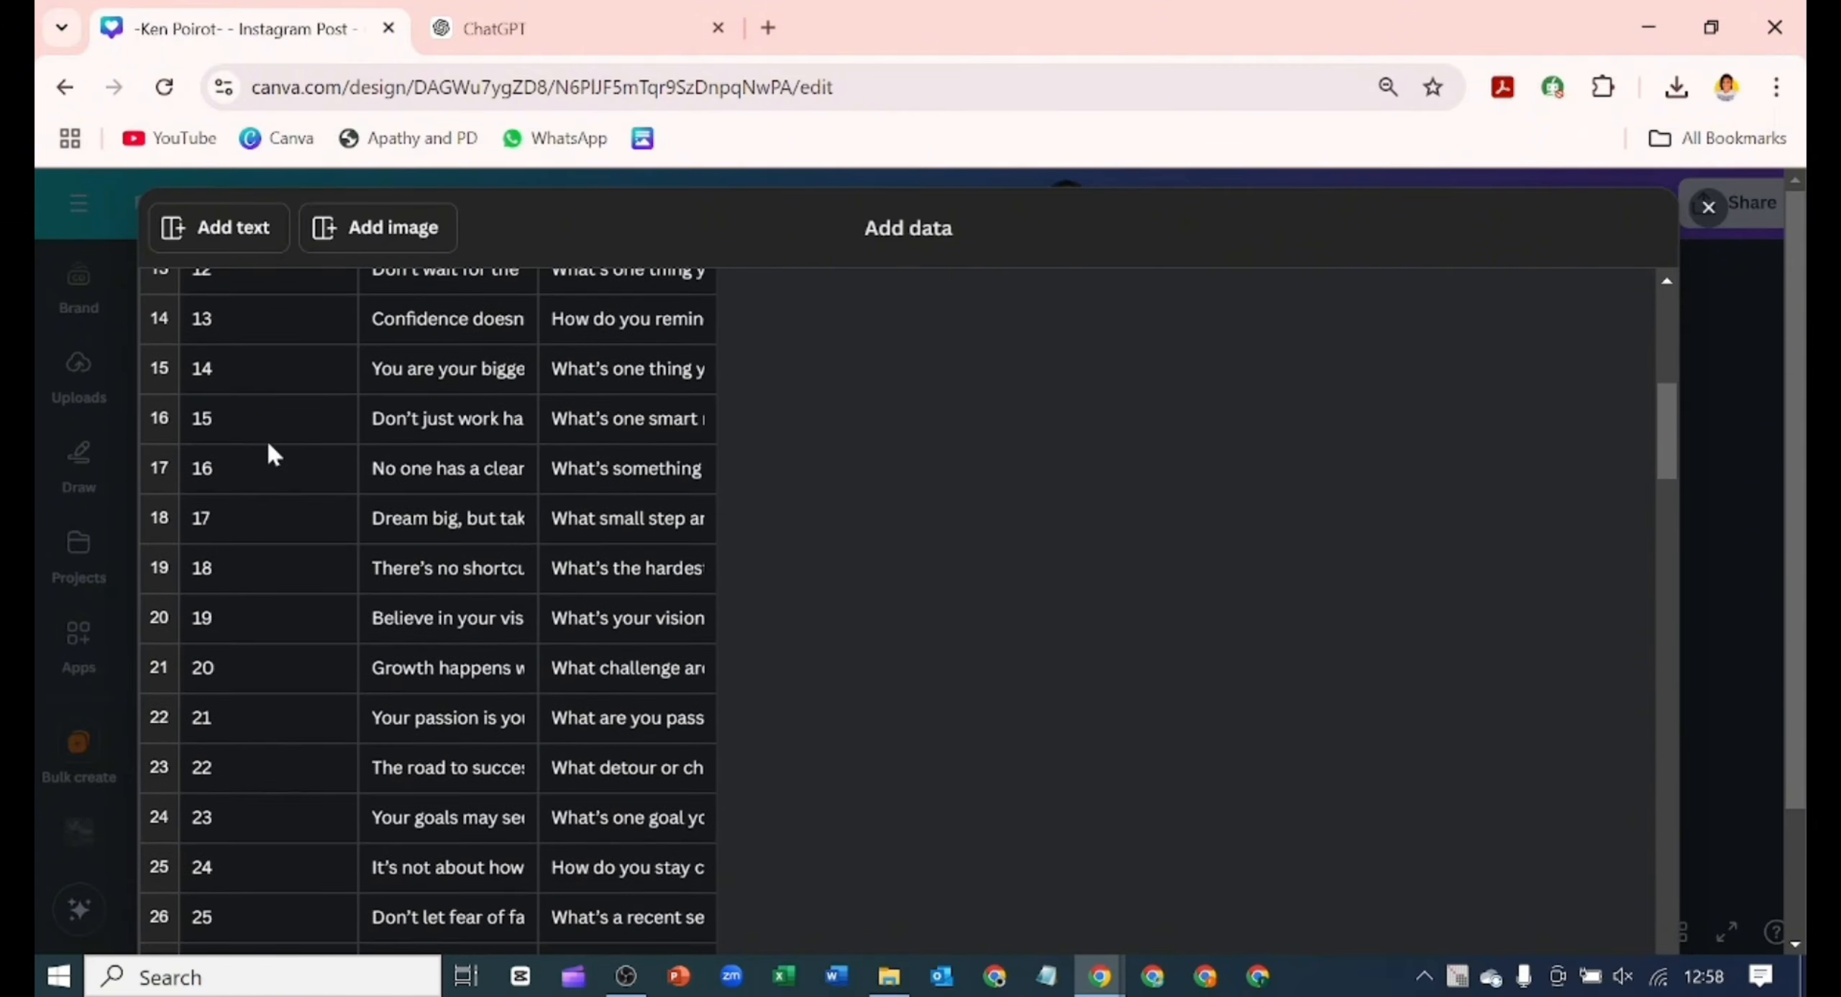
scroll(272, 457, "down", 20)
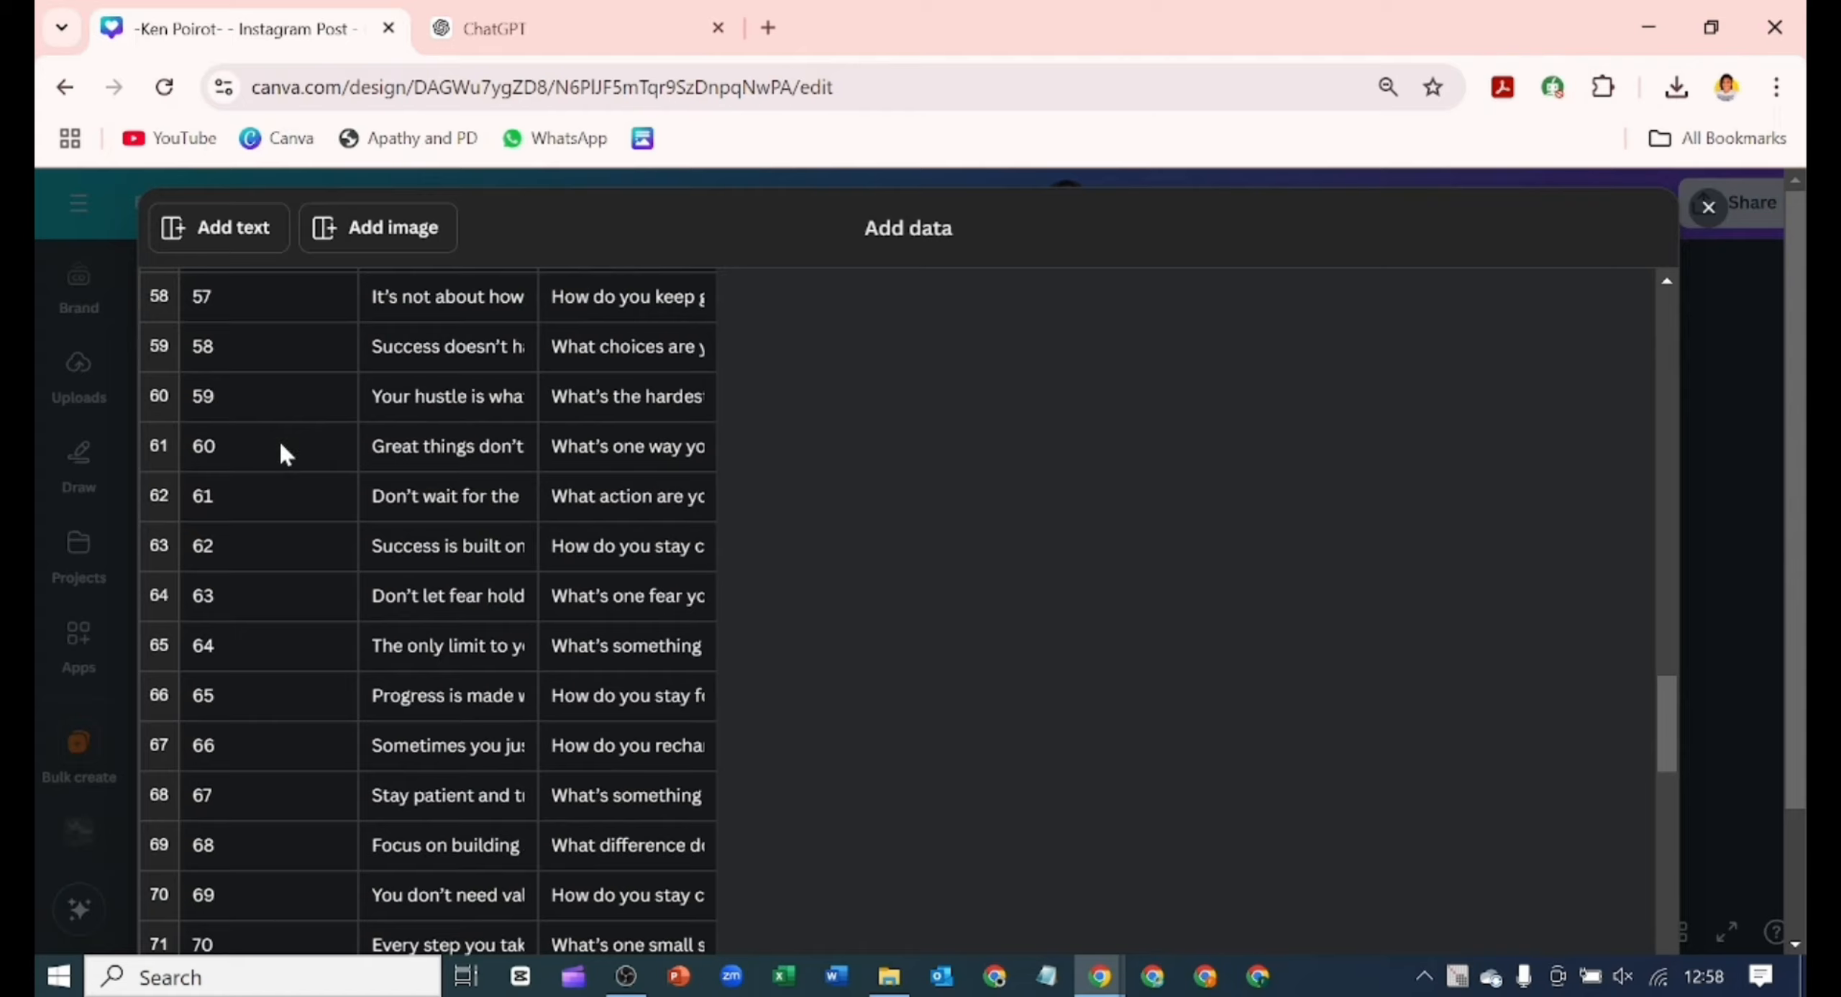
scroll(275, 447, "down", 3)
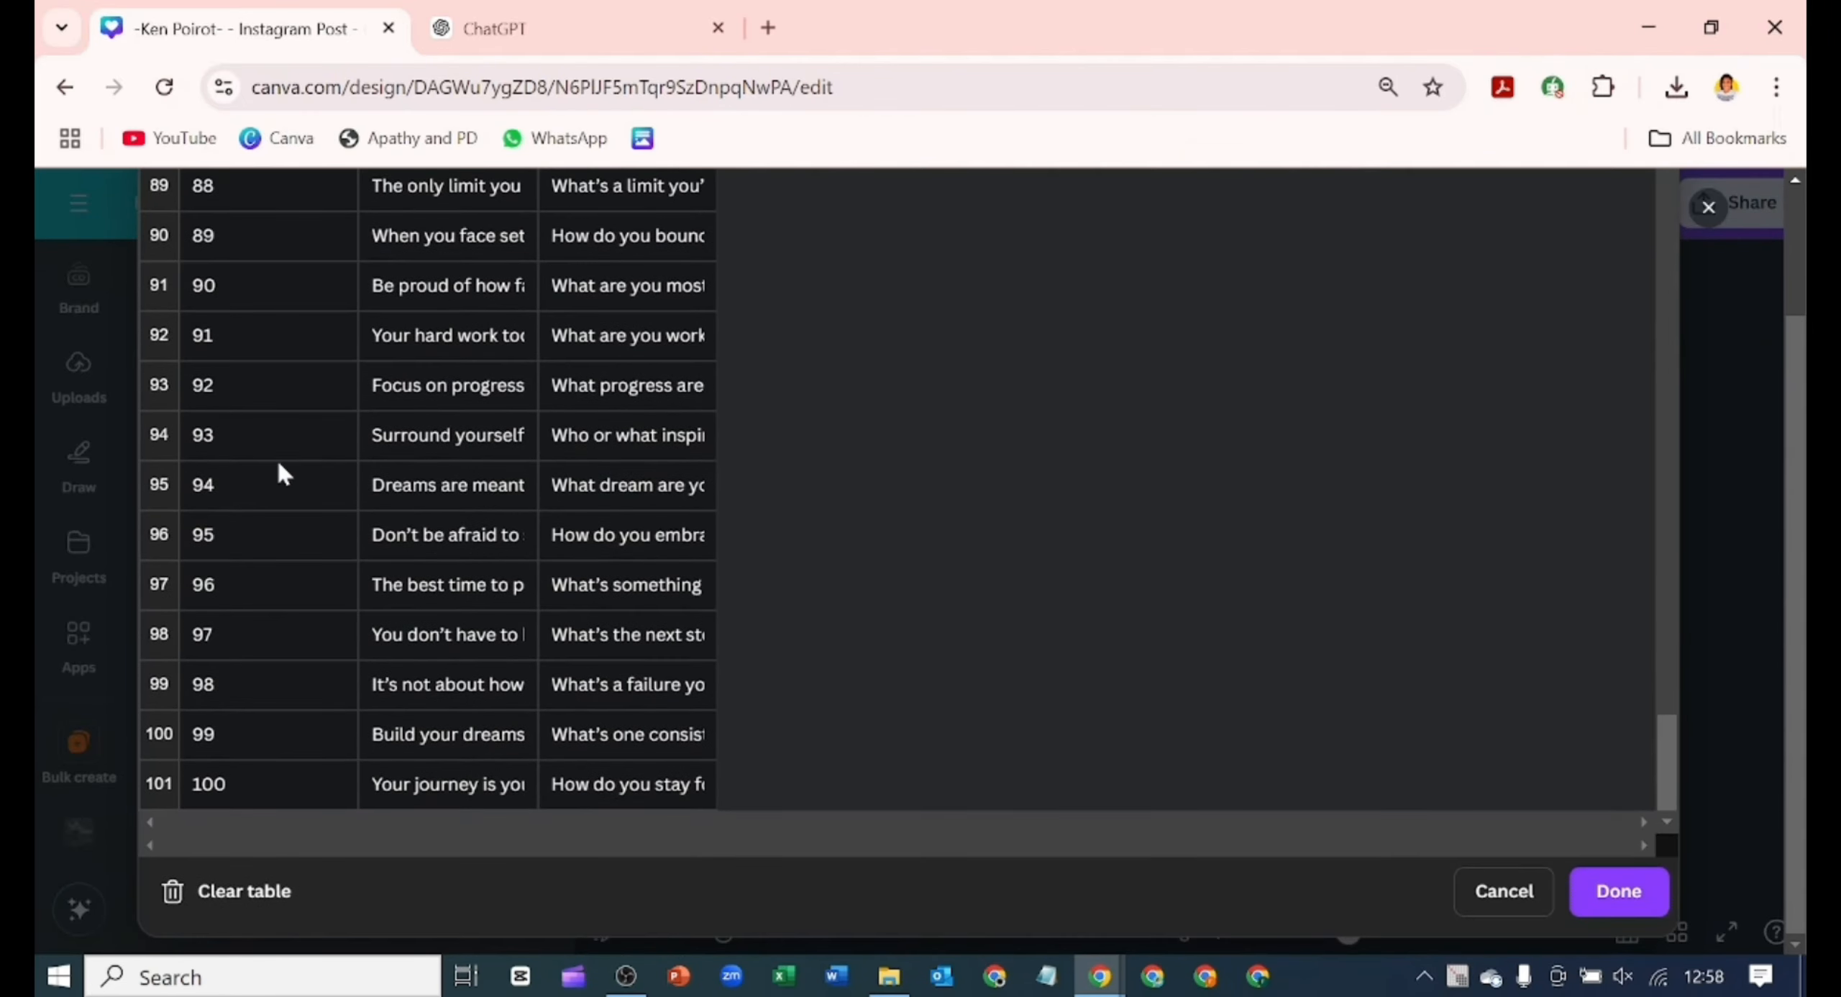
scroll(276, 458, "up", 8)
scroll(282, 432, "up", 20)
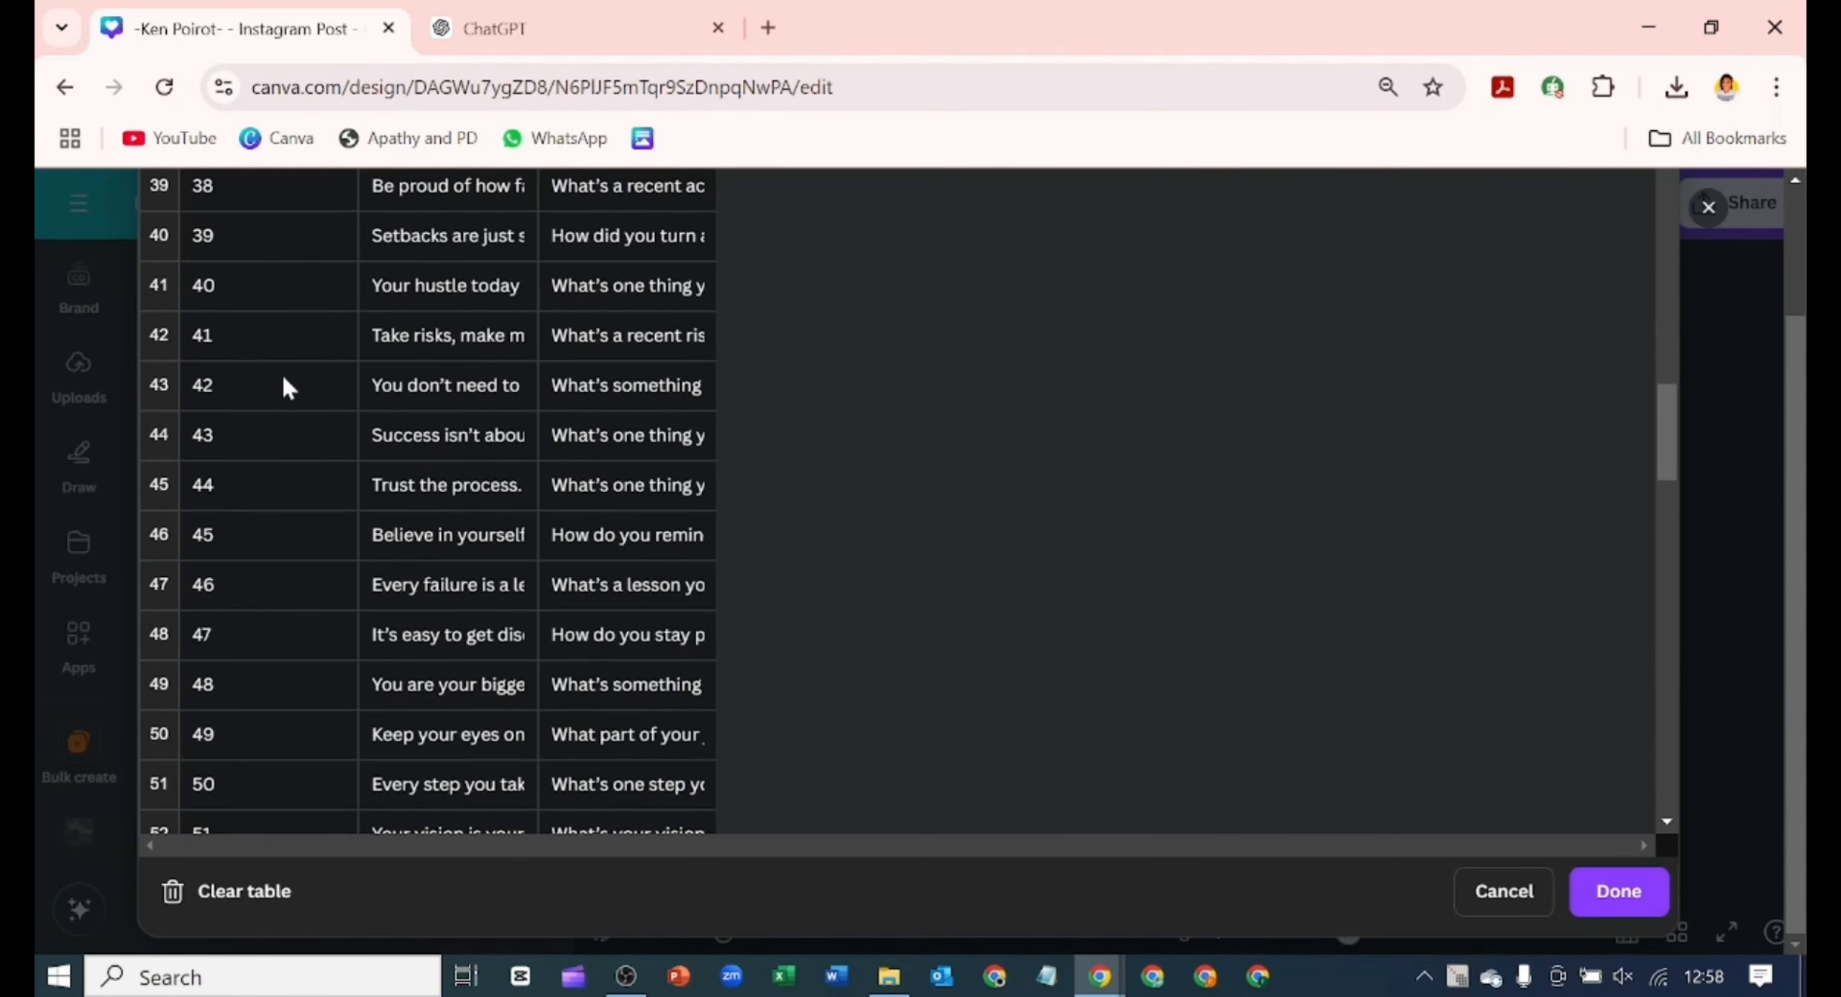
scroll(283, 358, "up", 11)
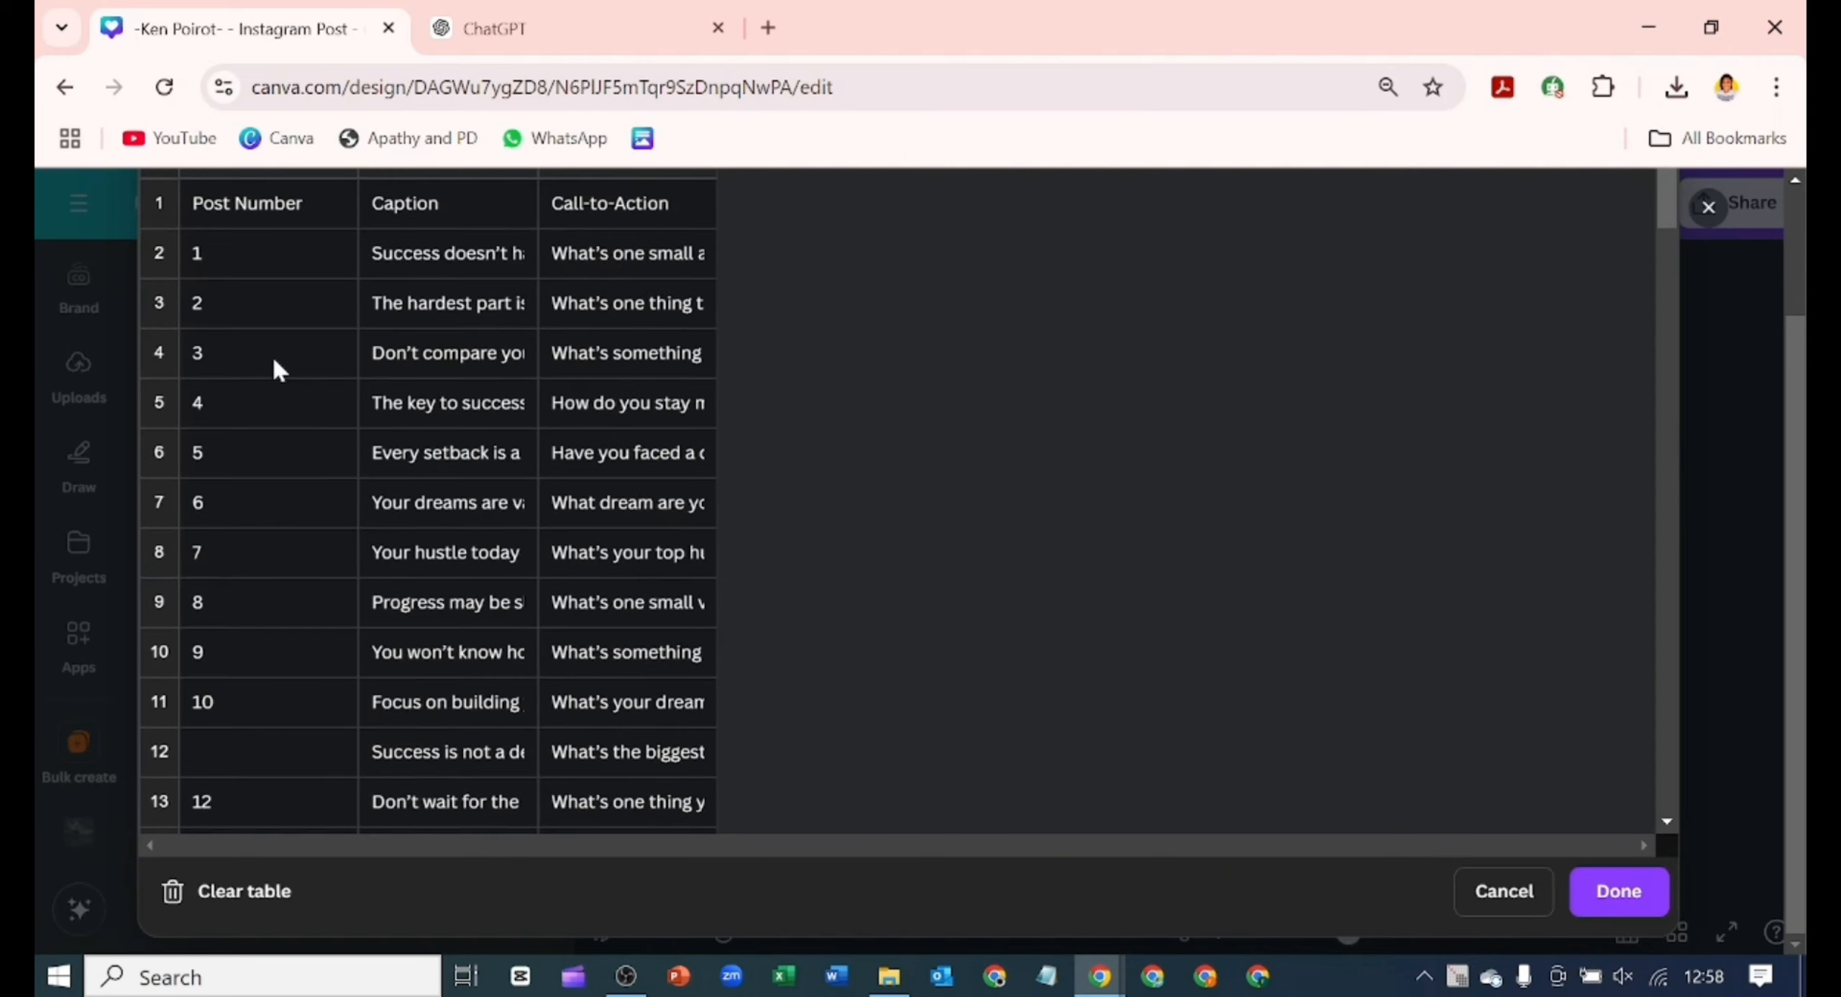
scroll(272, 342, "up", 3)
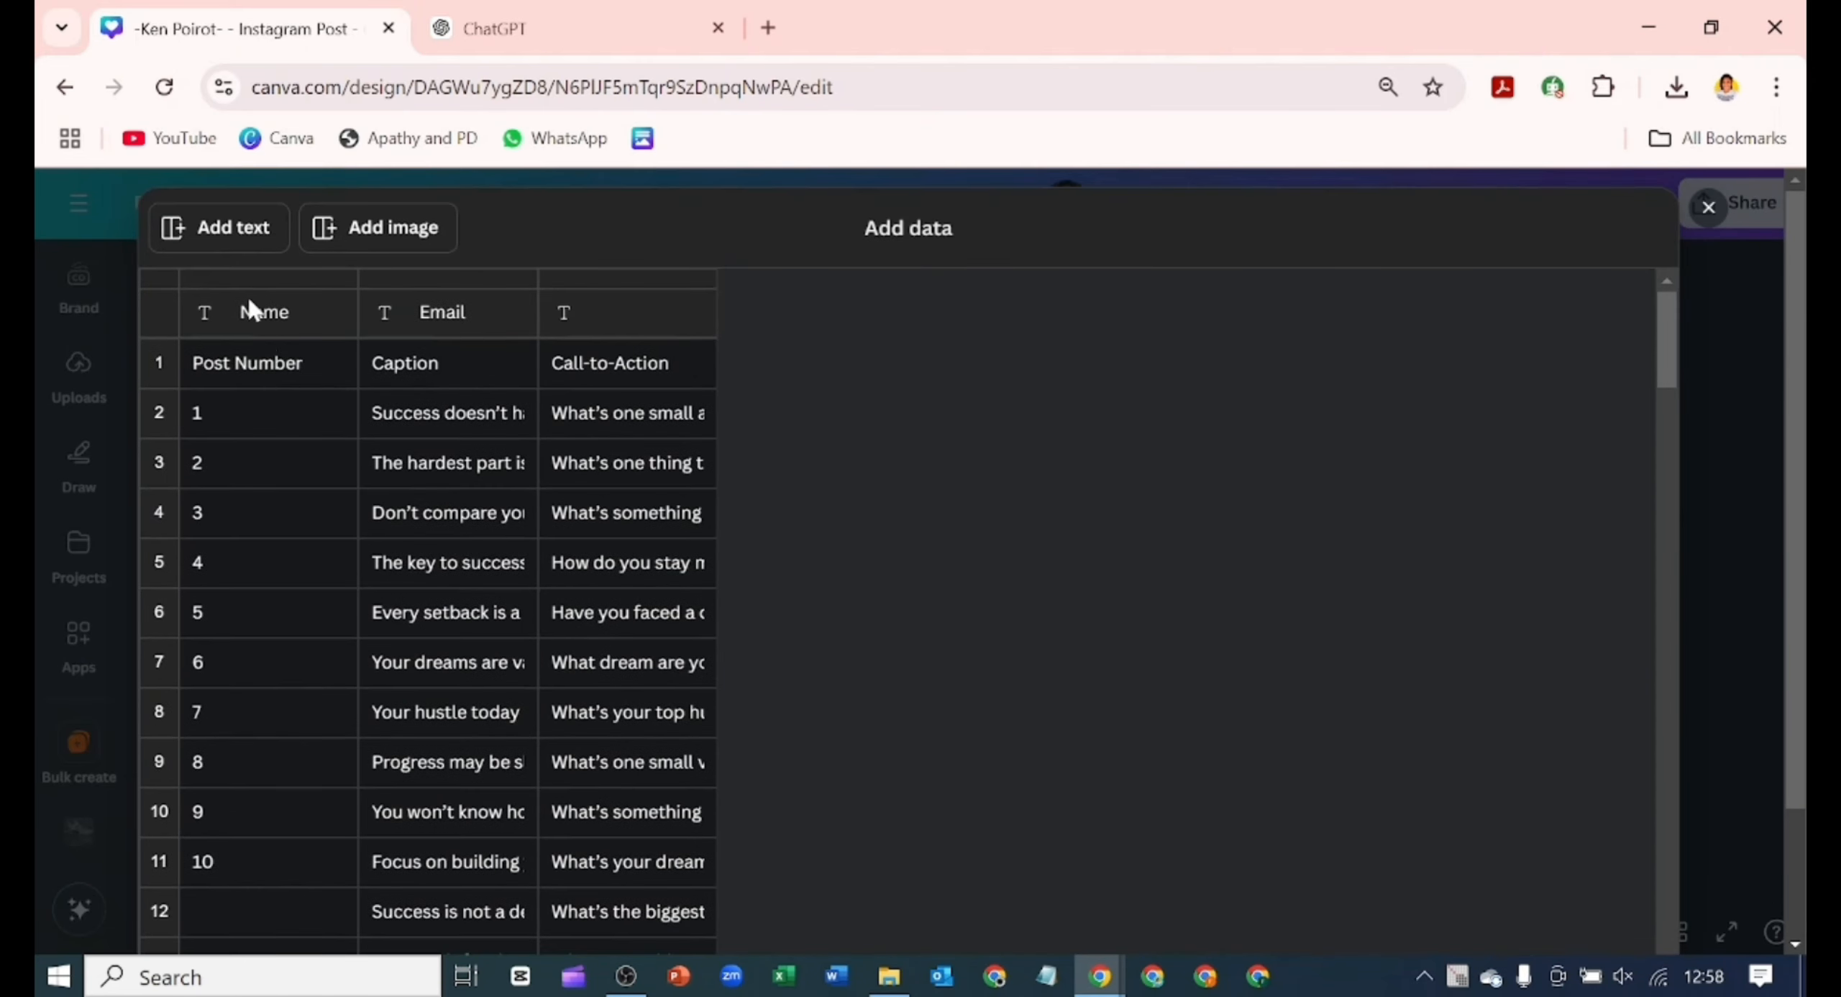
right_click(247, 301)
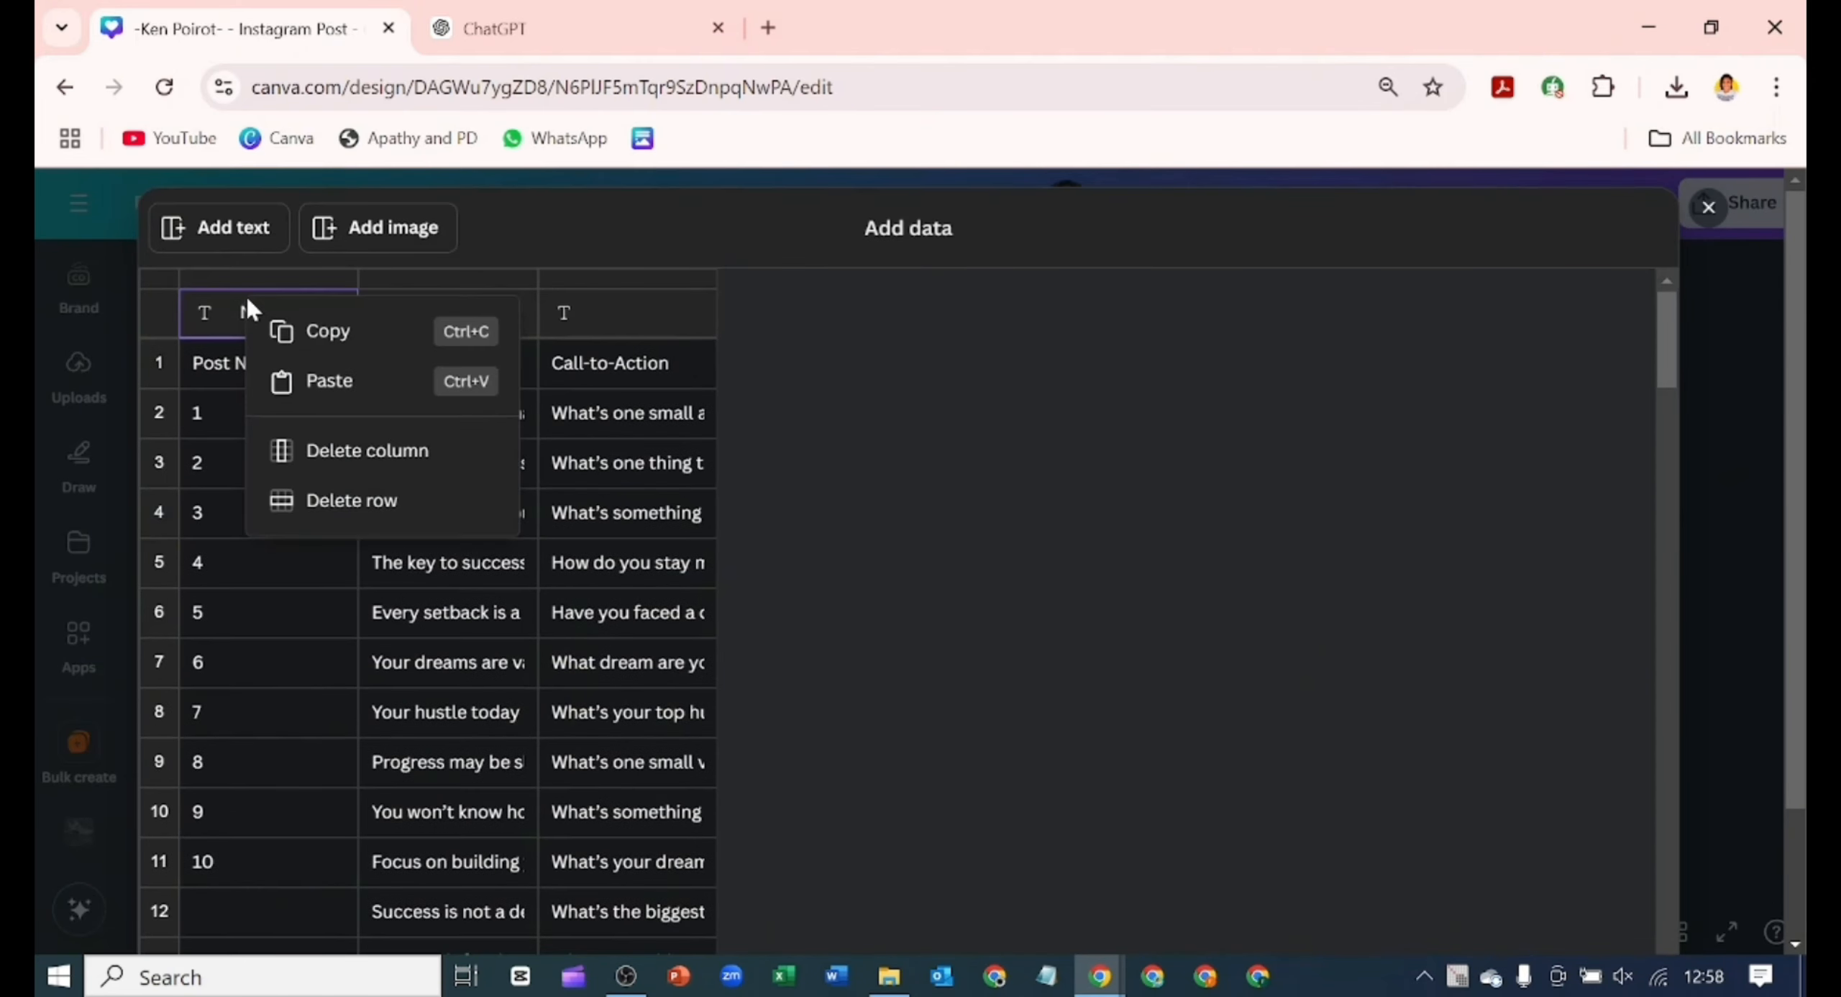
left_click(329, 451)
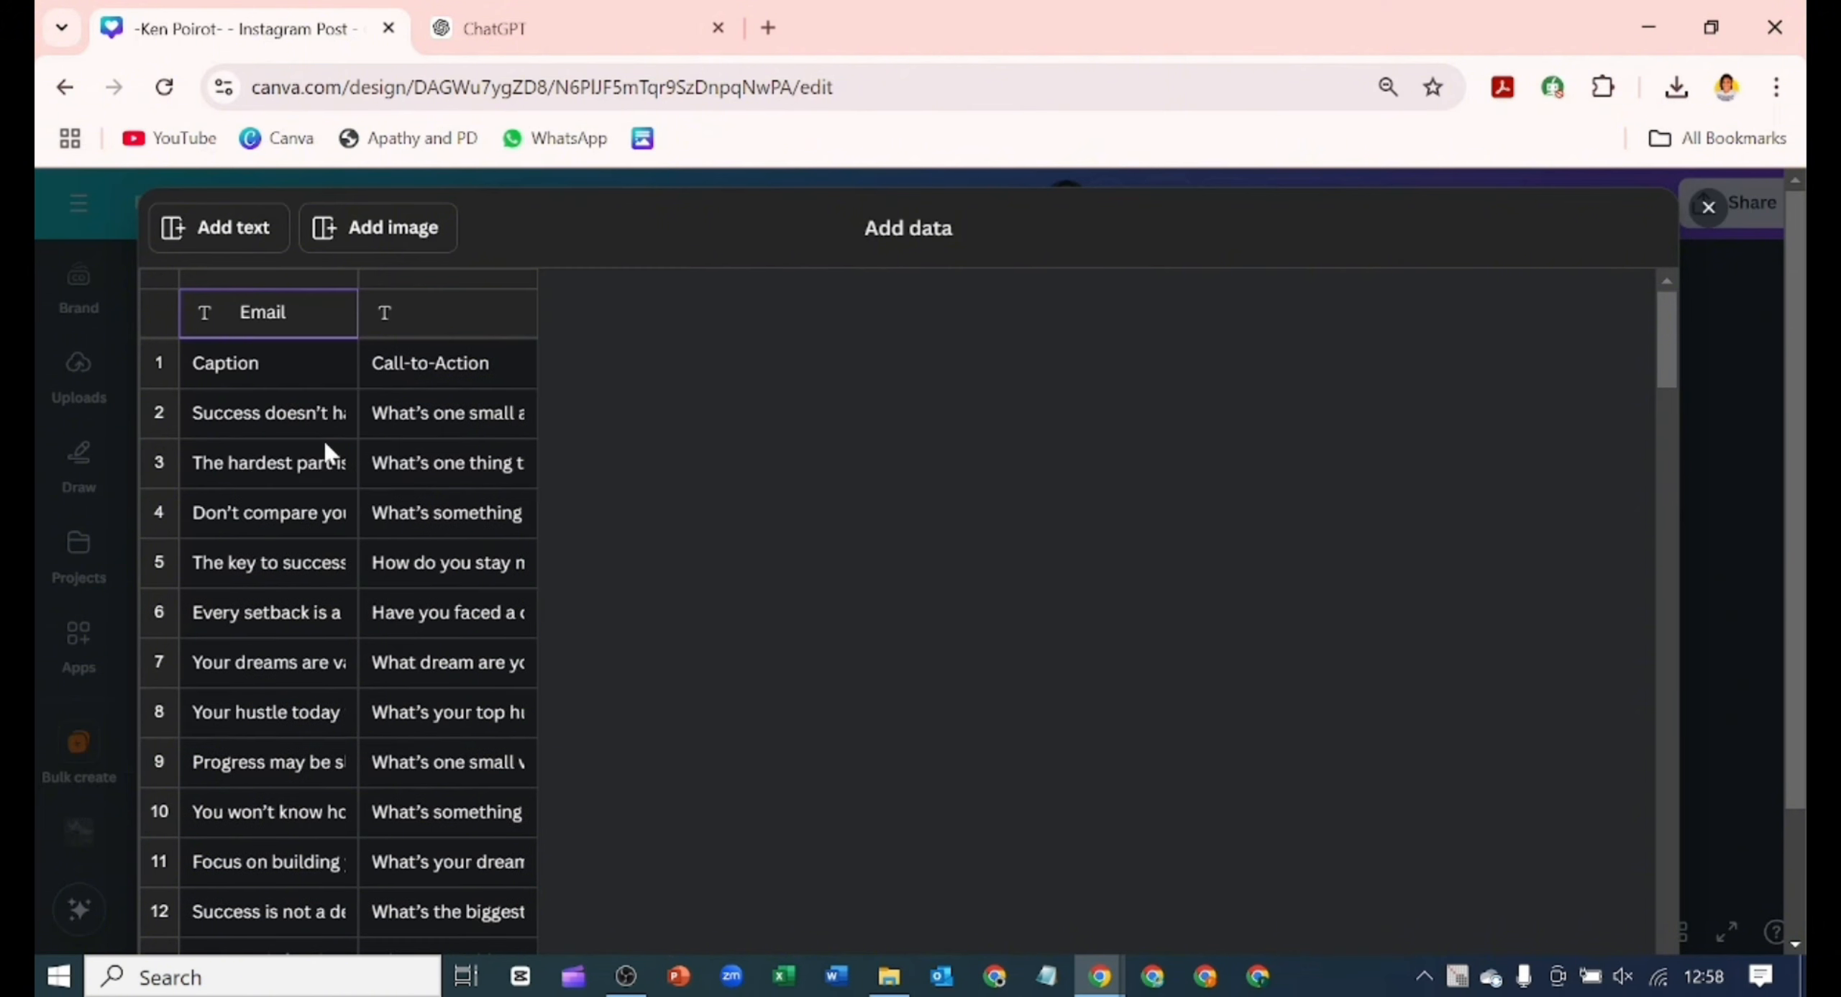
- Copy the Call-to-Action label from row 1 into the header of the second column
left_click(407, 367)
key("shift+Left")
key("shift+Left")
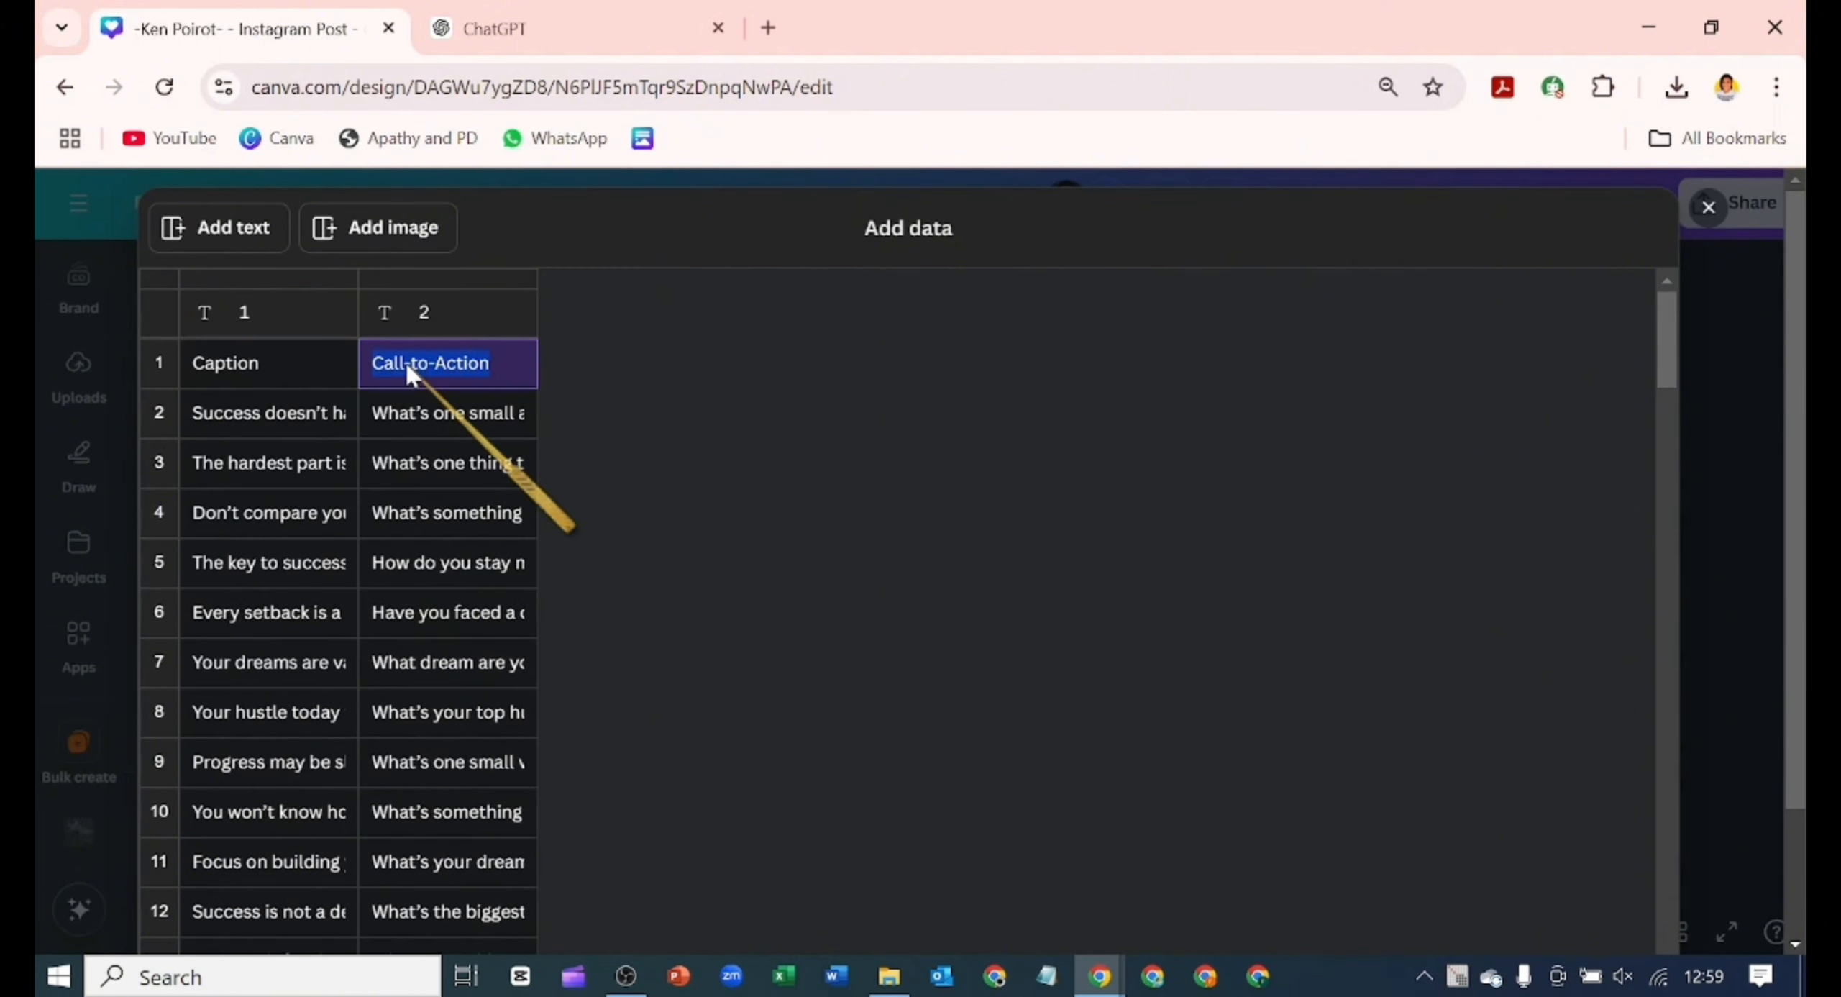
left_click(444, 324)
type("Call-to-Action")
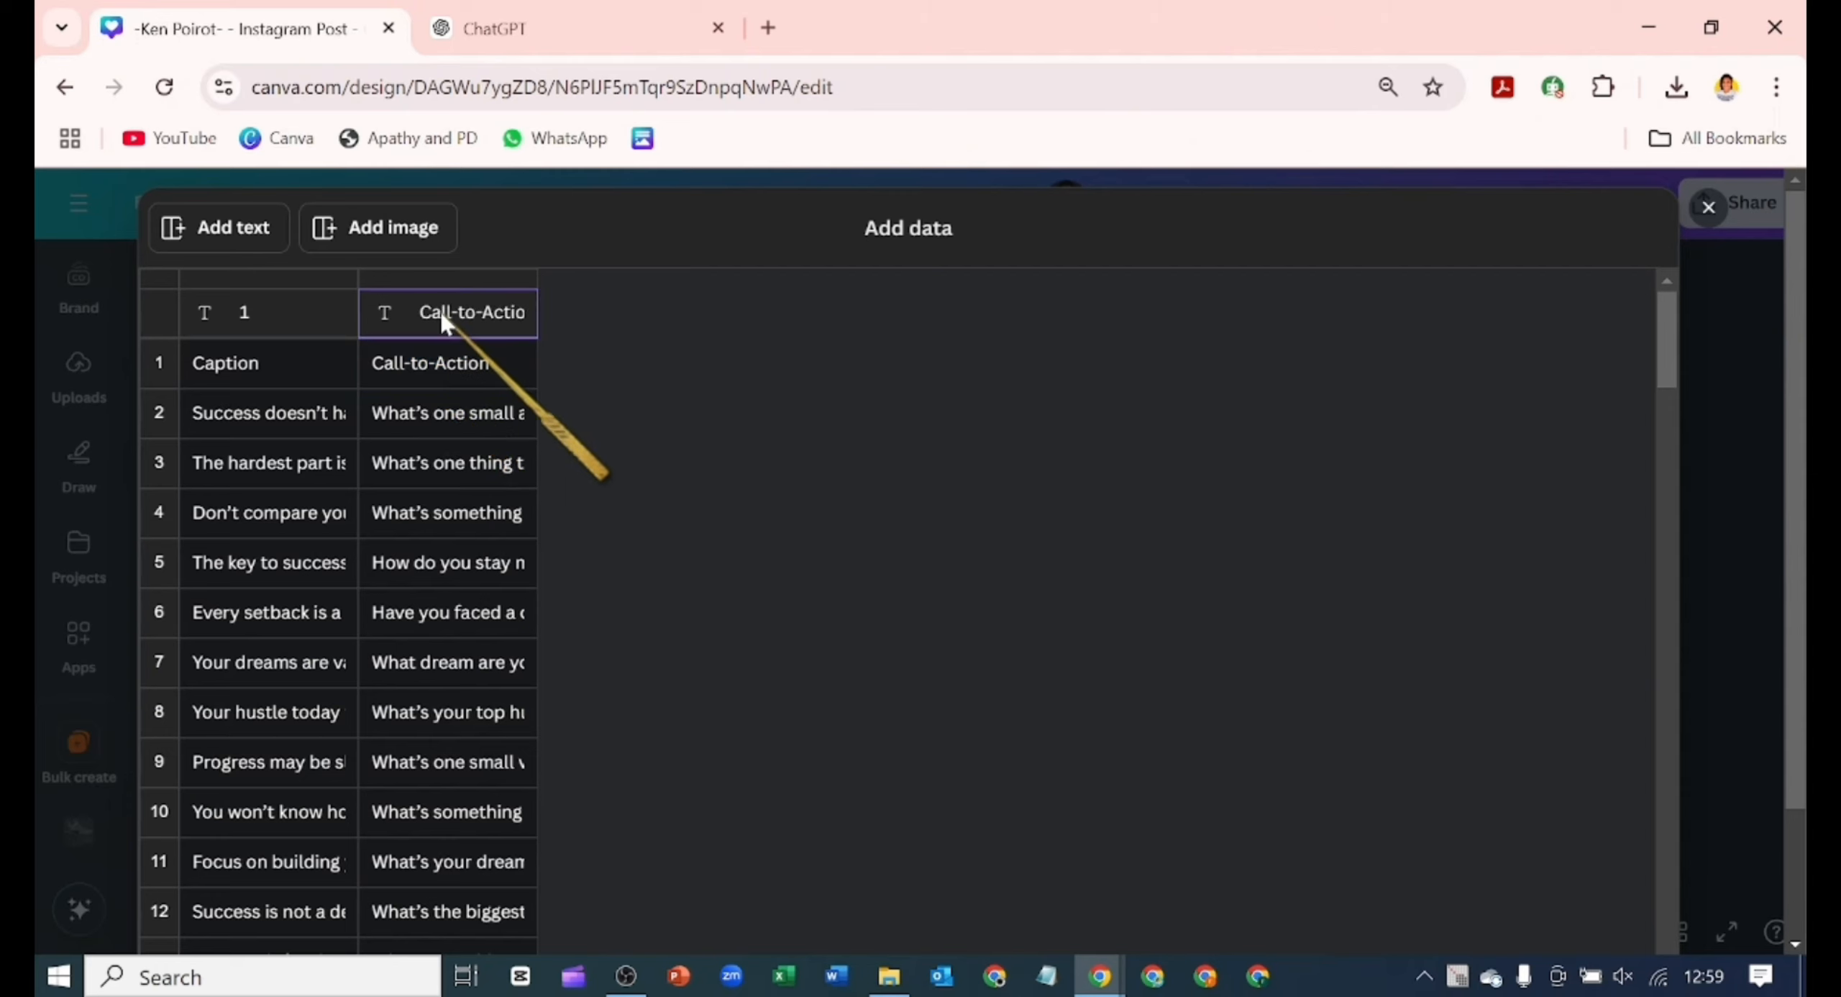
- Copy the Caption label from row 1 into the header of the first column
left_click(291, 369)
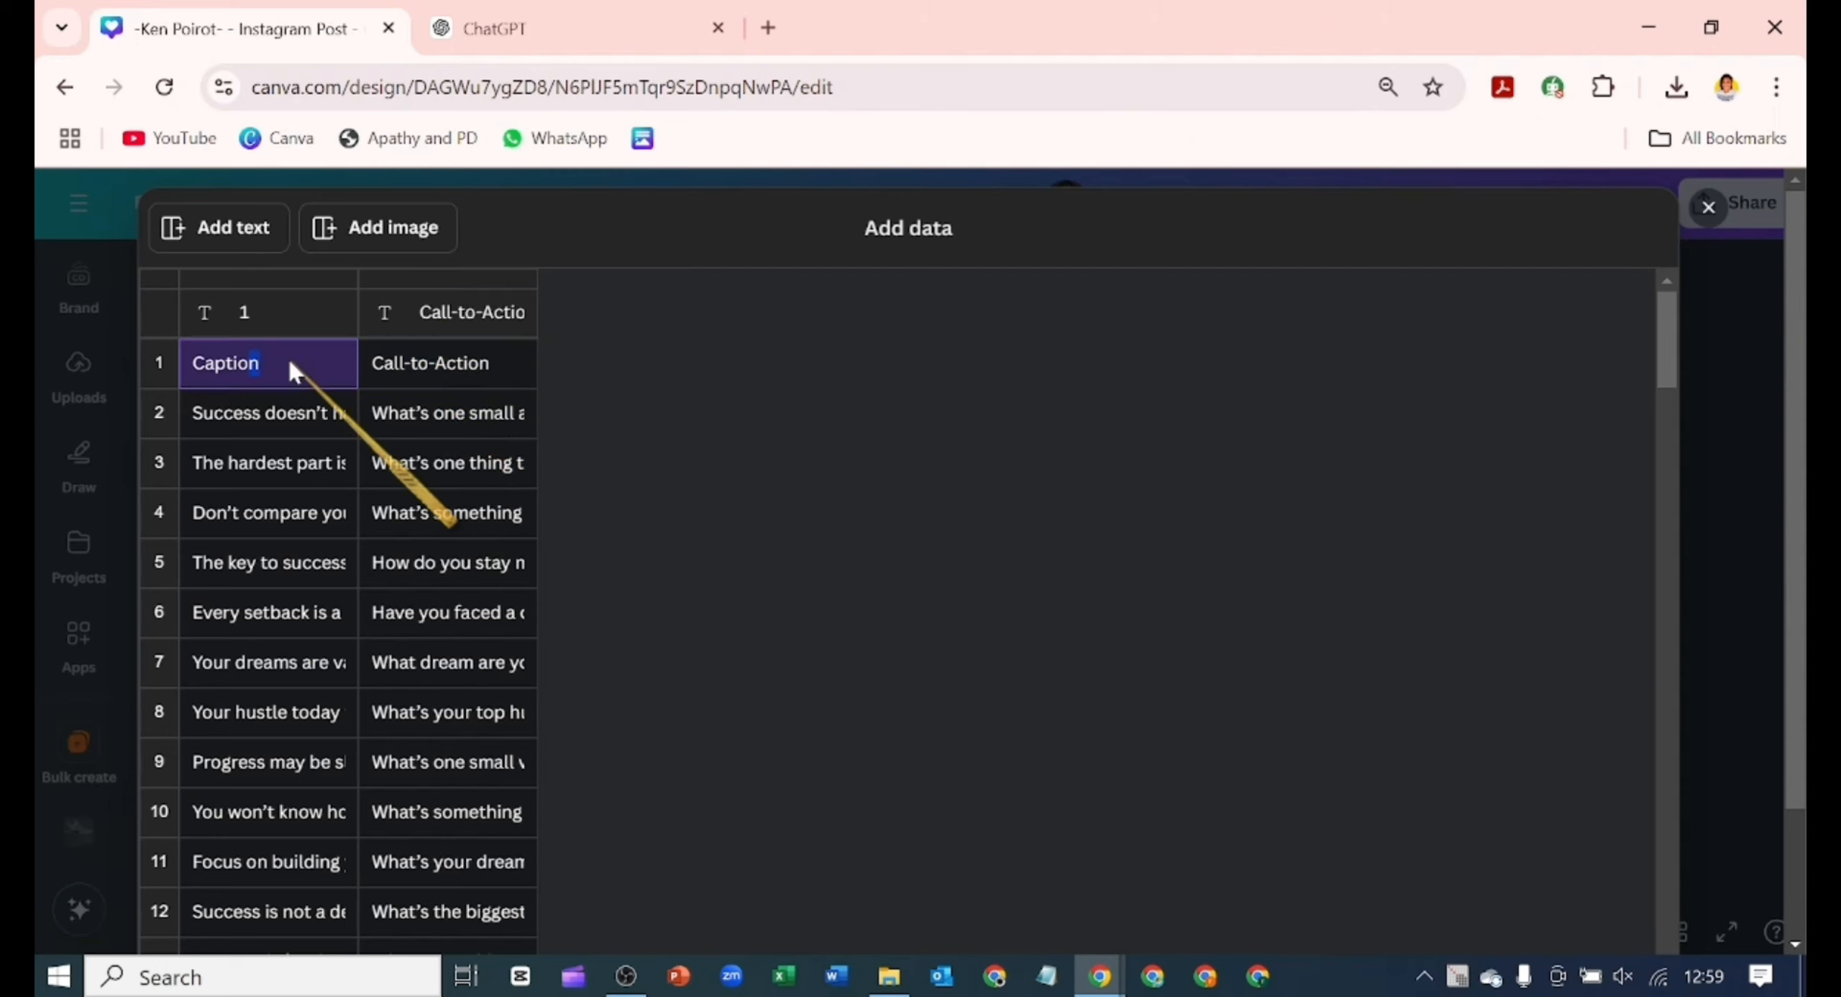
key("ctrl+a")
key("ctrl+c")
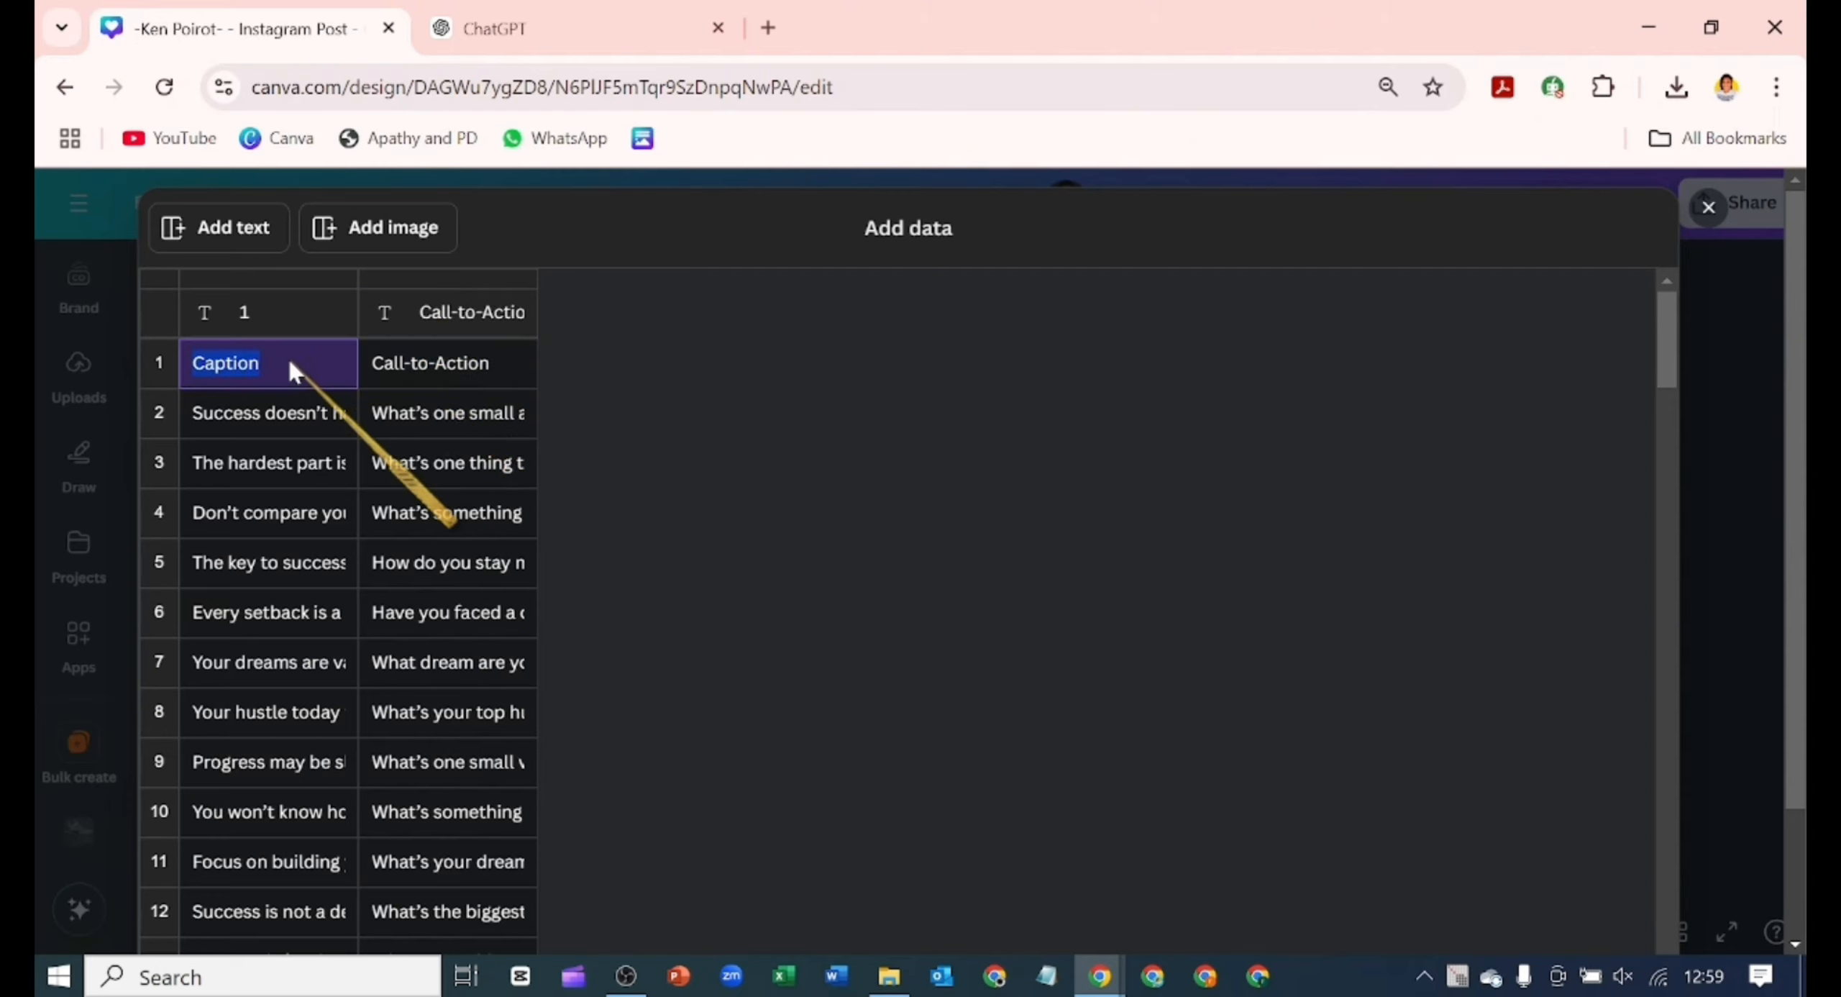
left_click(302, 313)
key("ctrl+v")
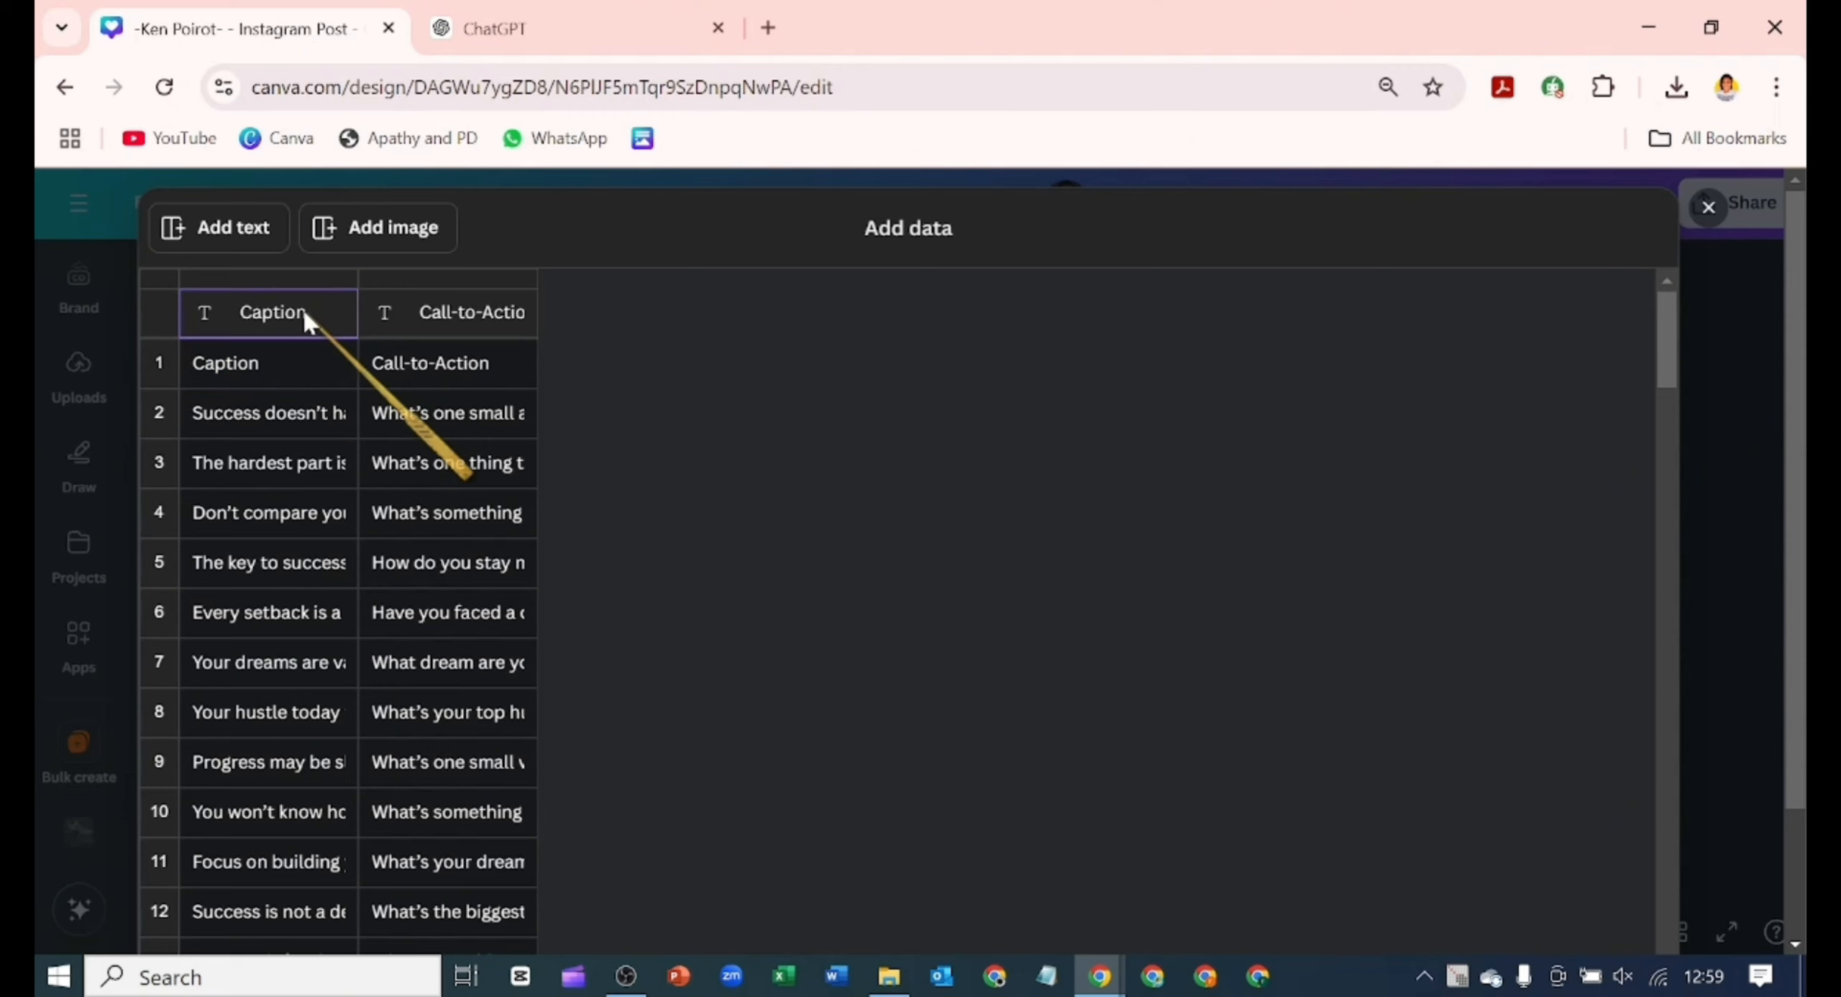
- Delete row 1, which repeats the column labels, and save the data table
left_click(162, 365)
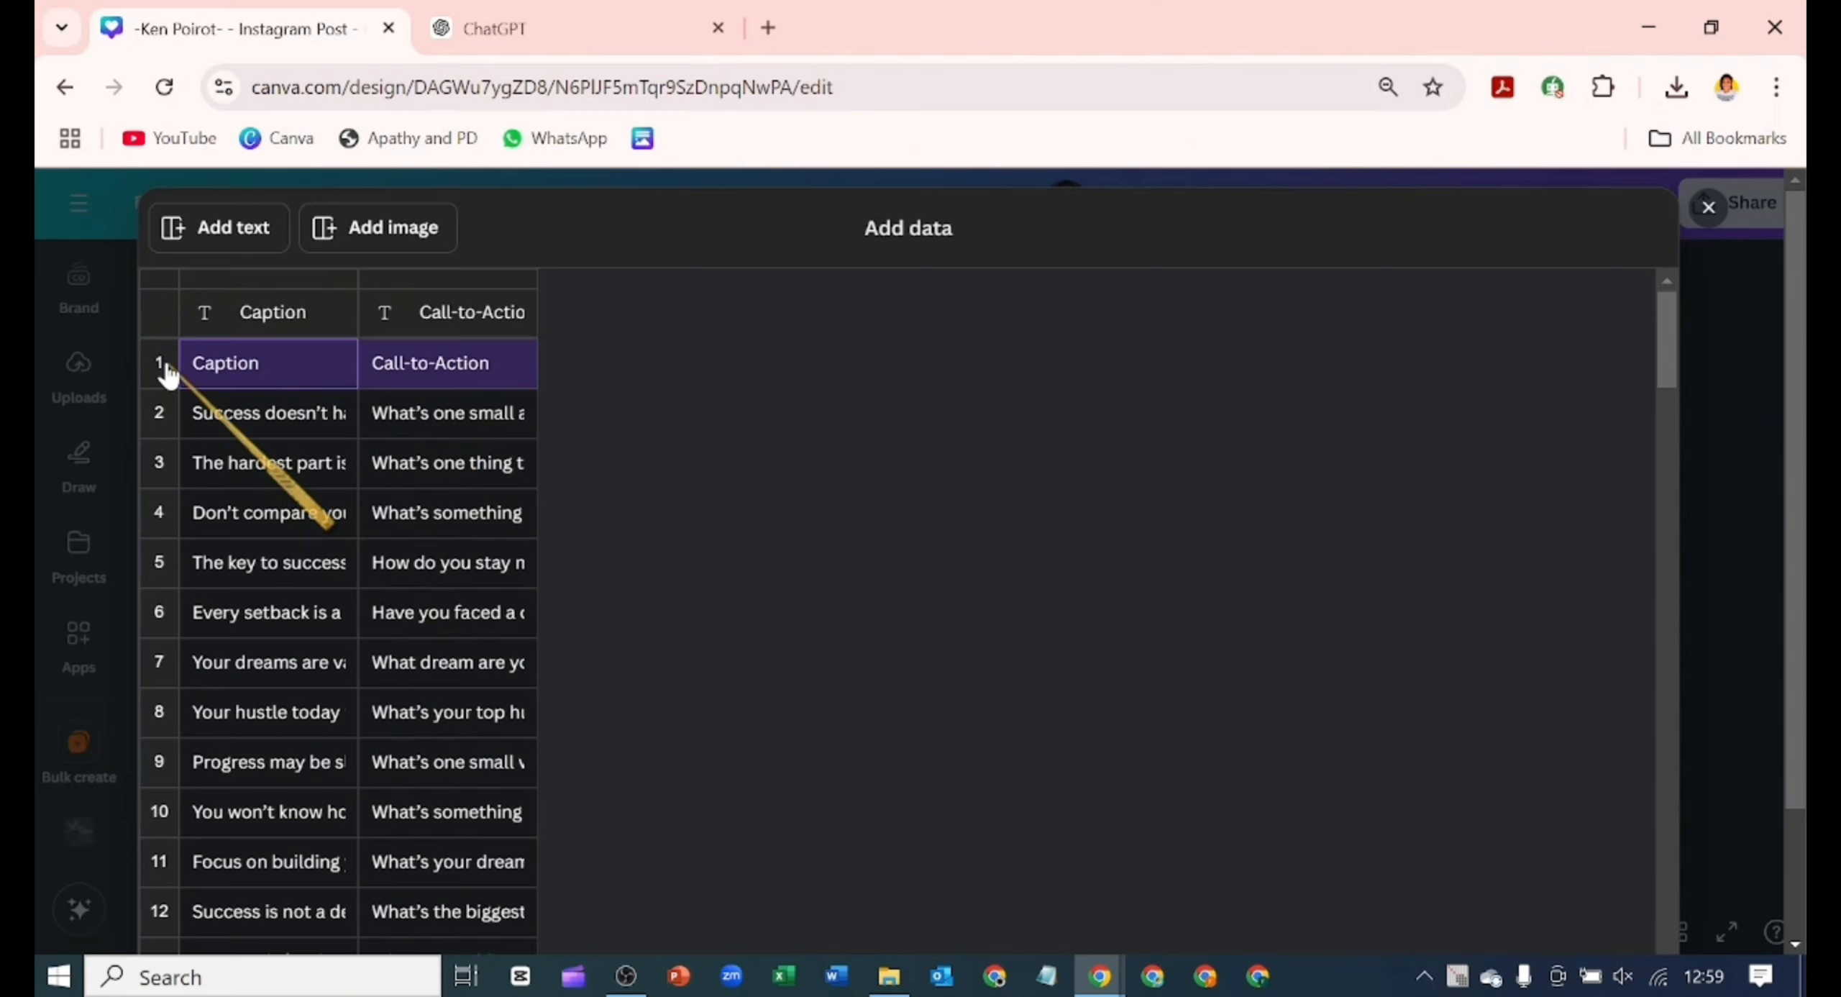
right_click(167, 368)
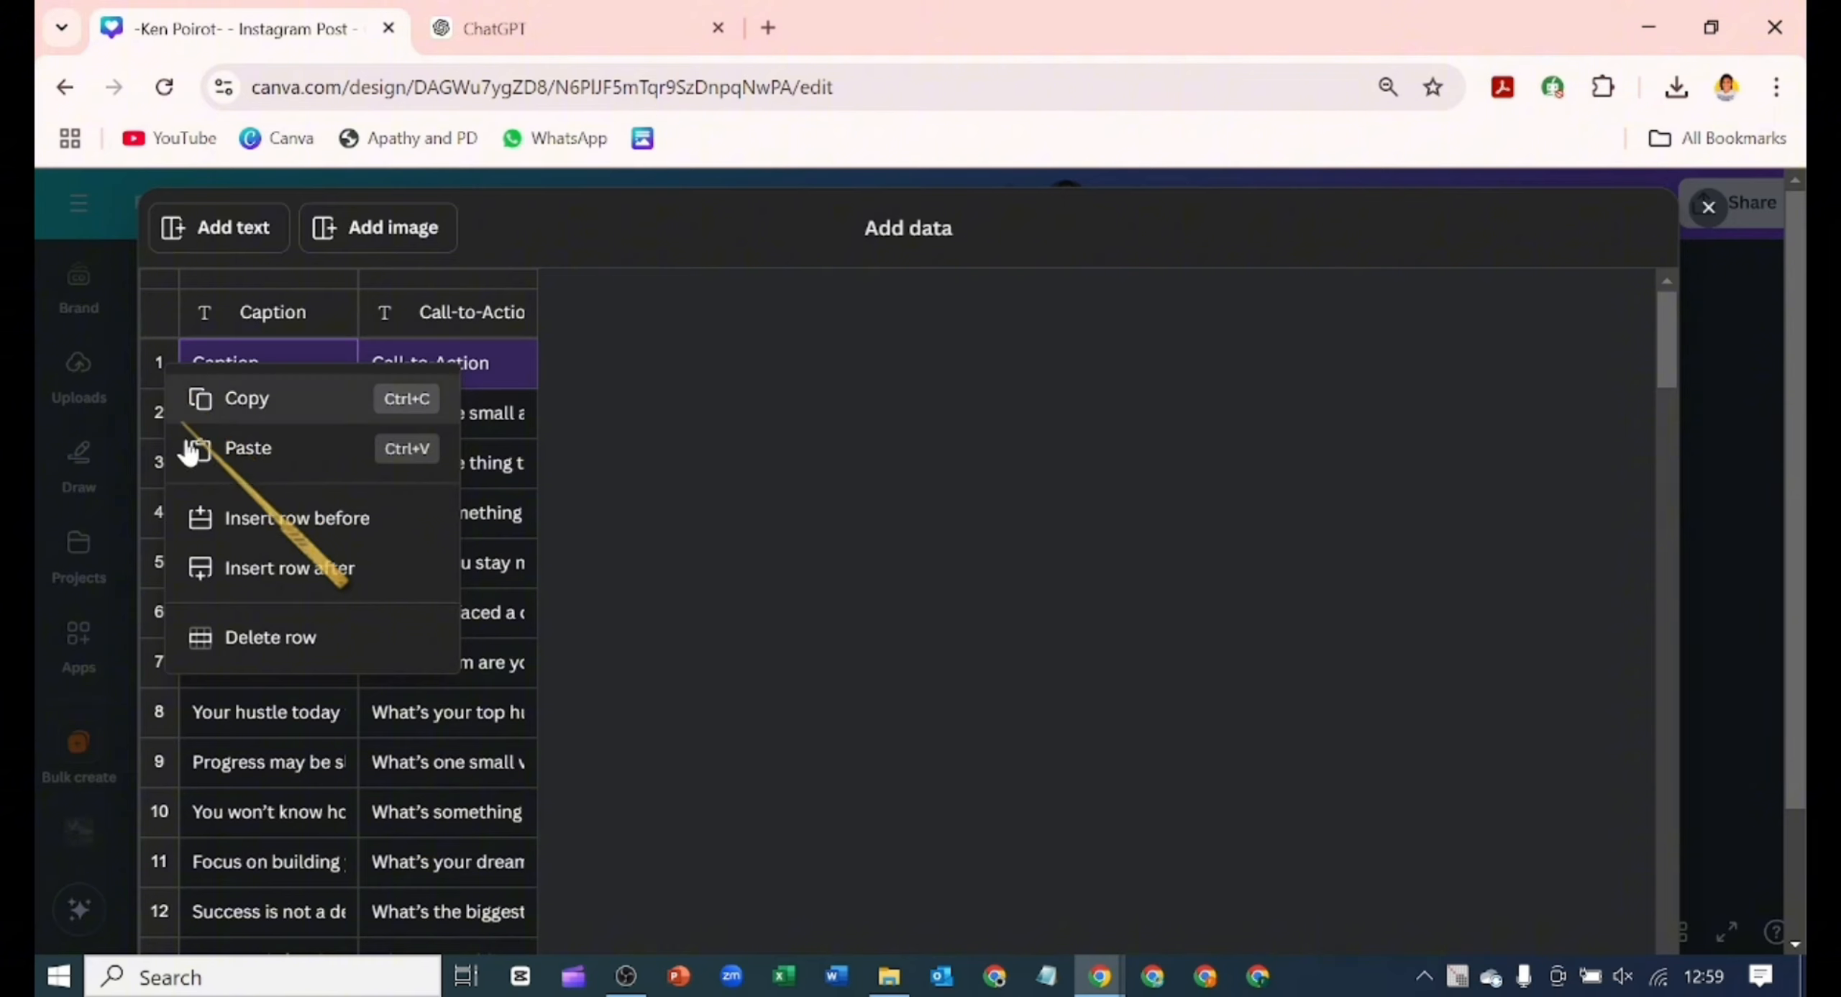
left_click(268, 637)
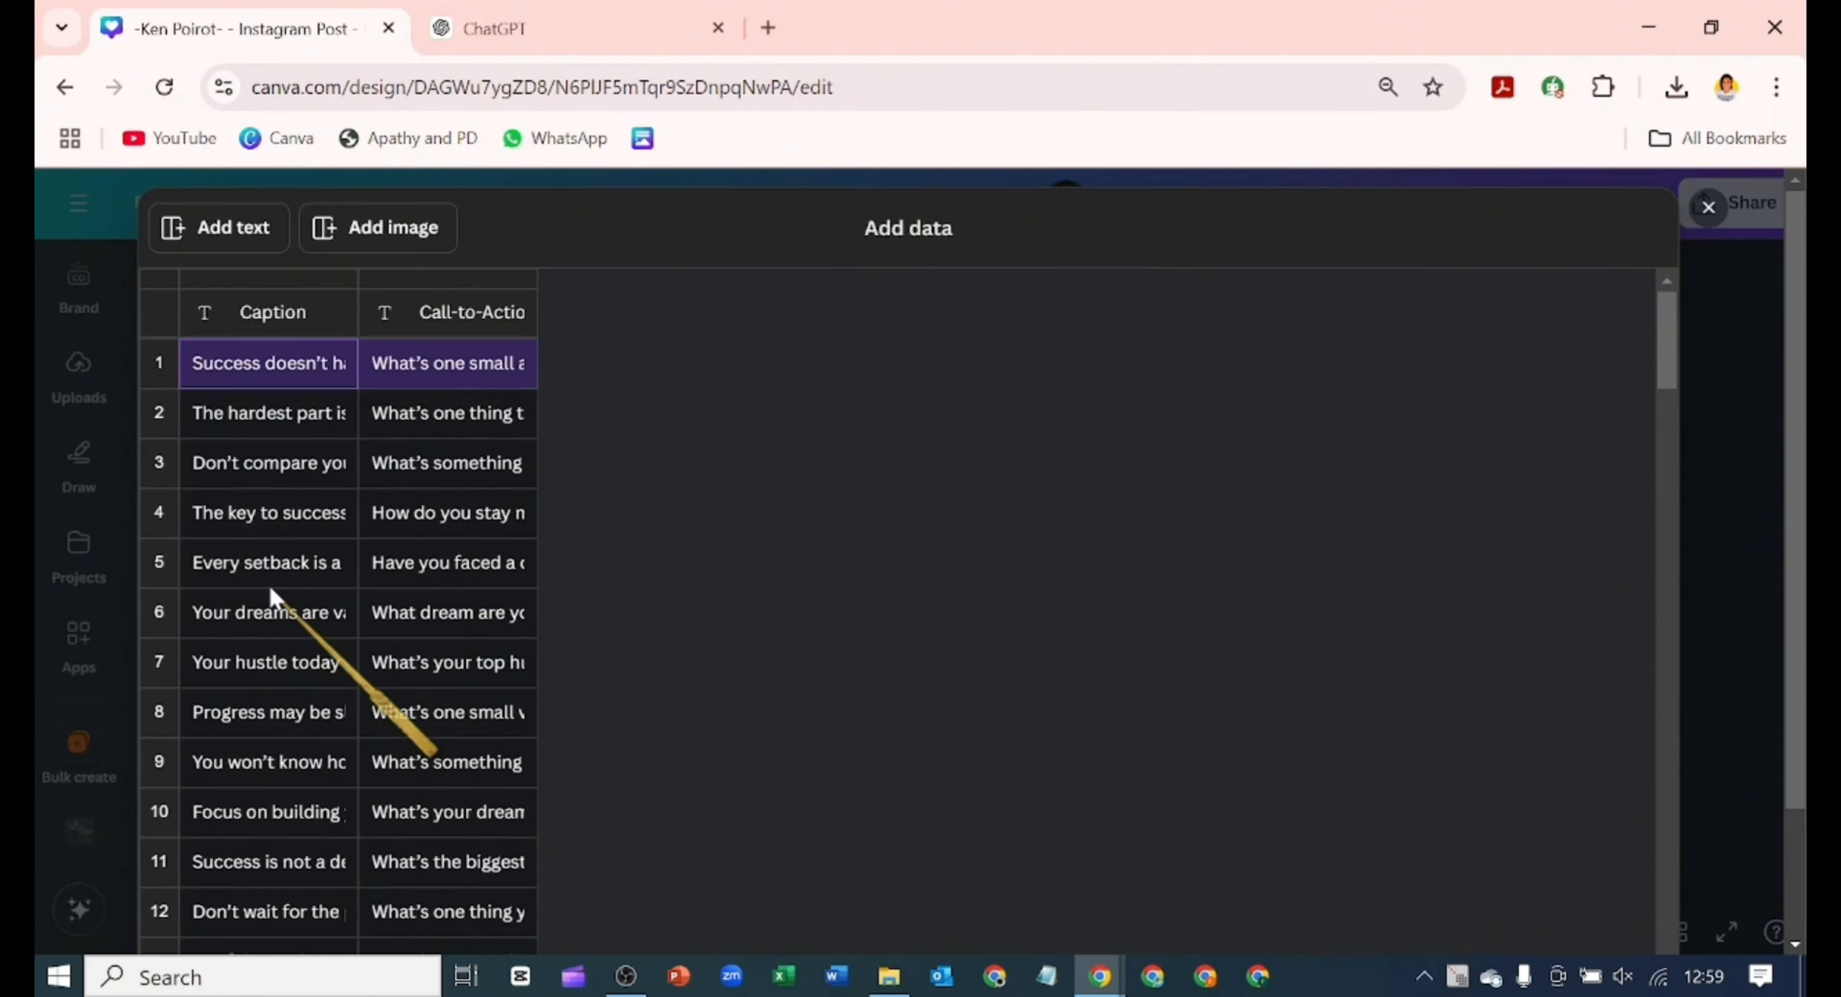
scroll(1276, 642, "down", 20)
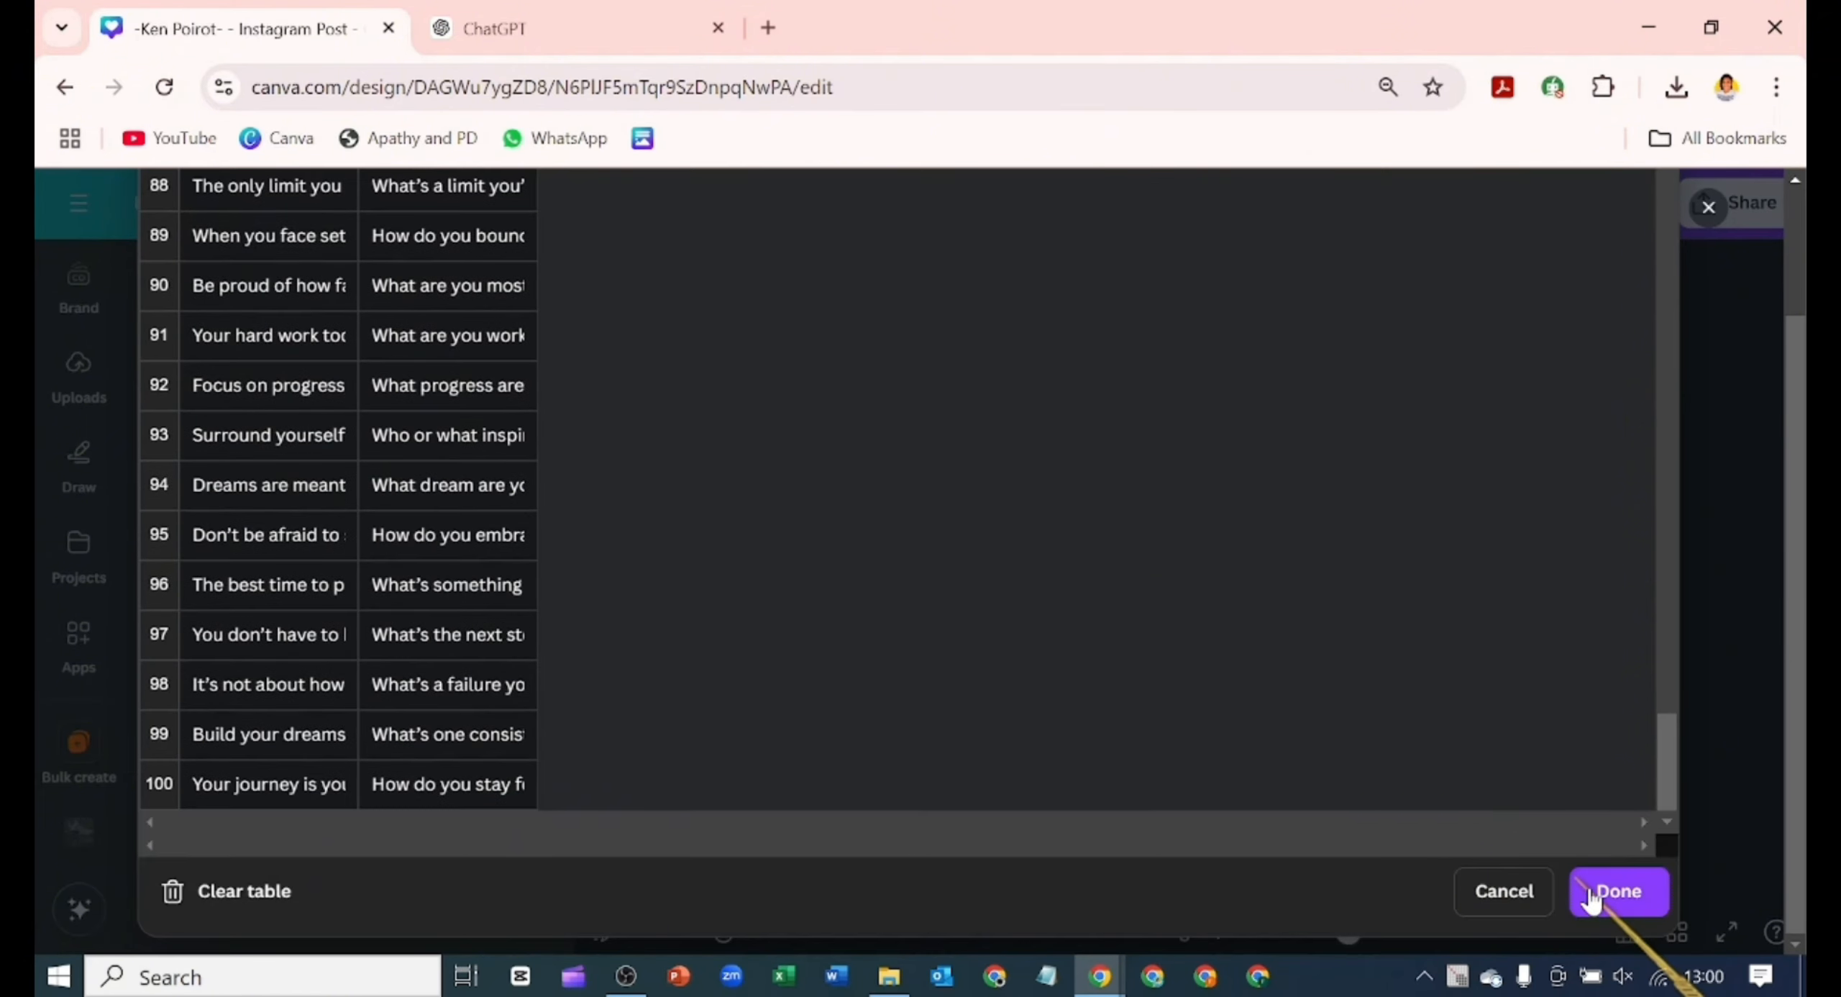
left_click(1620, 892)
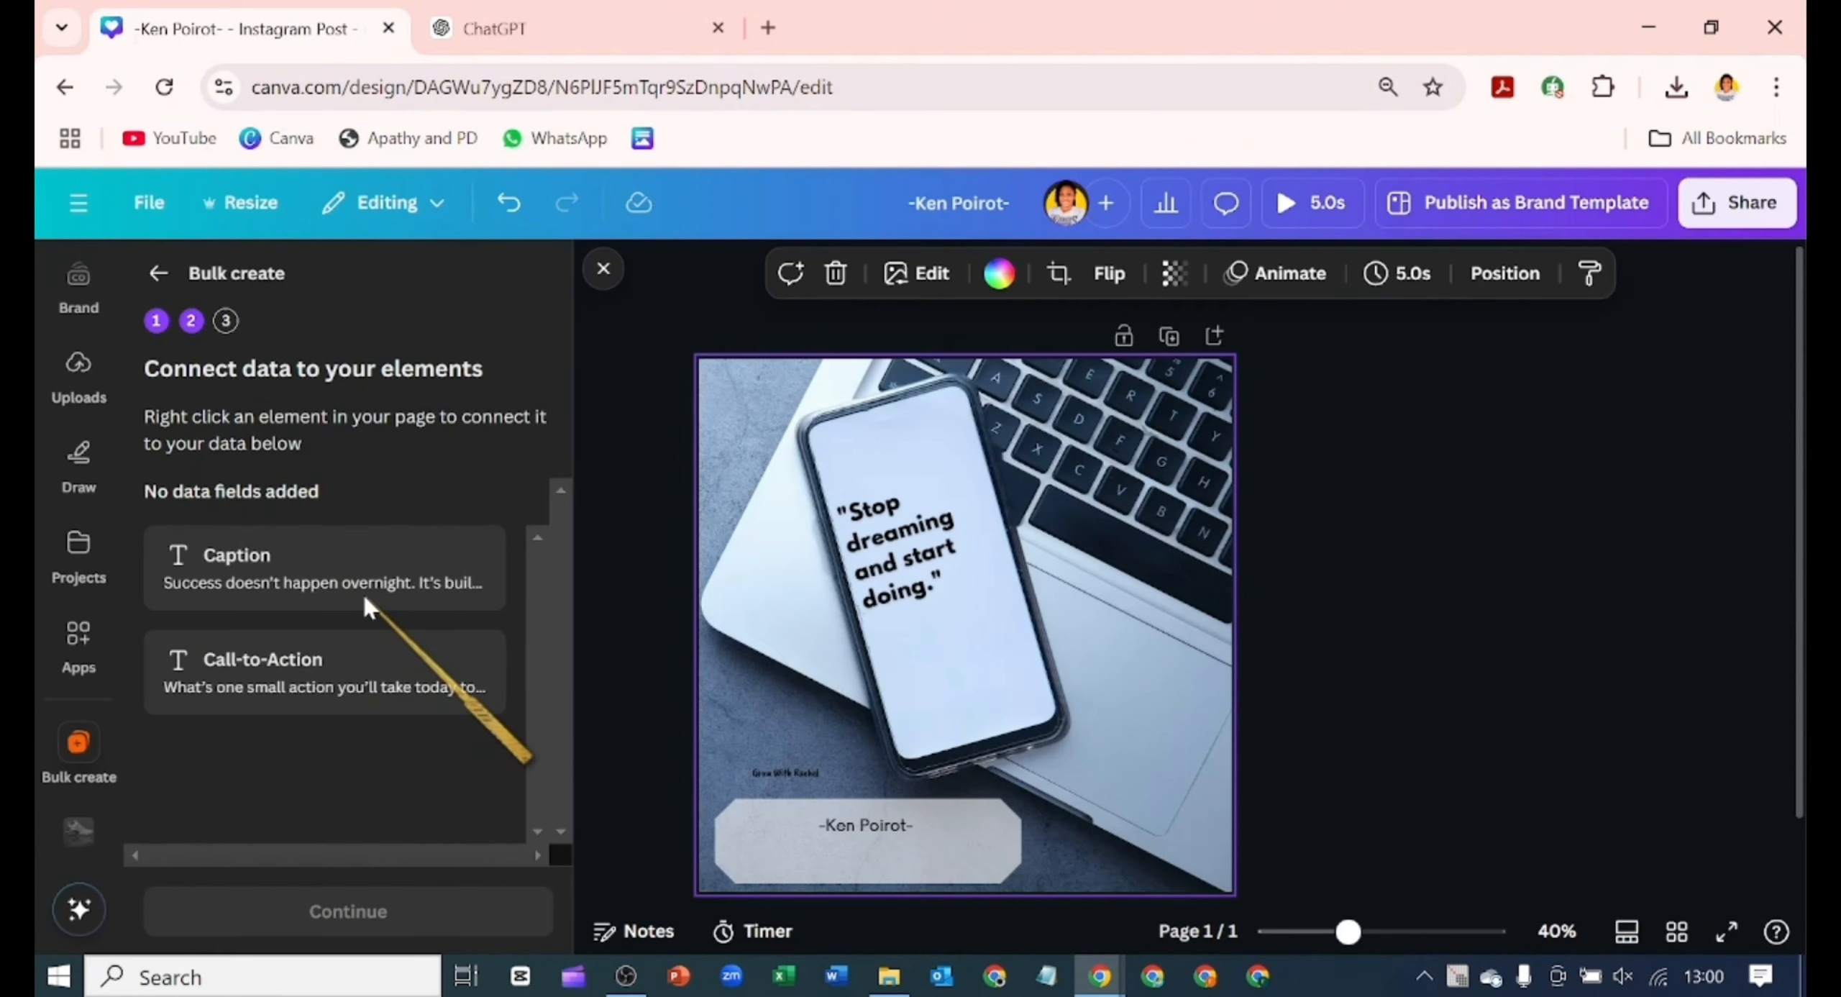
- Connect the quote text on the phone screen to the Caption data field
left_click(883, 565)
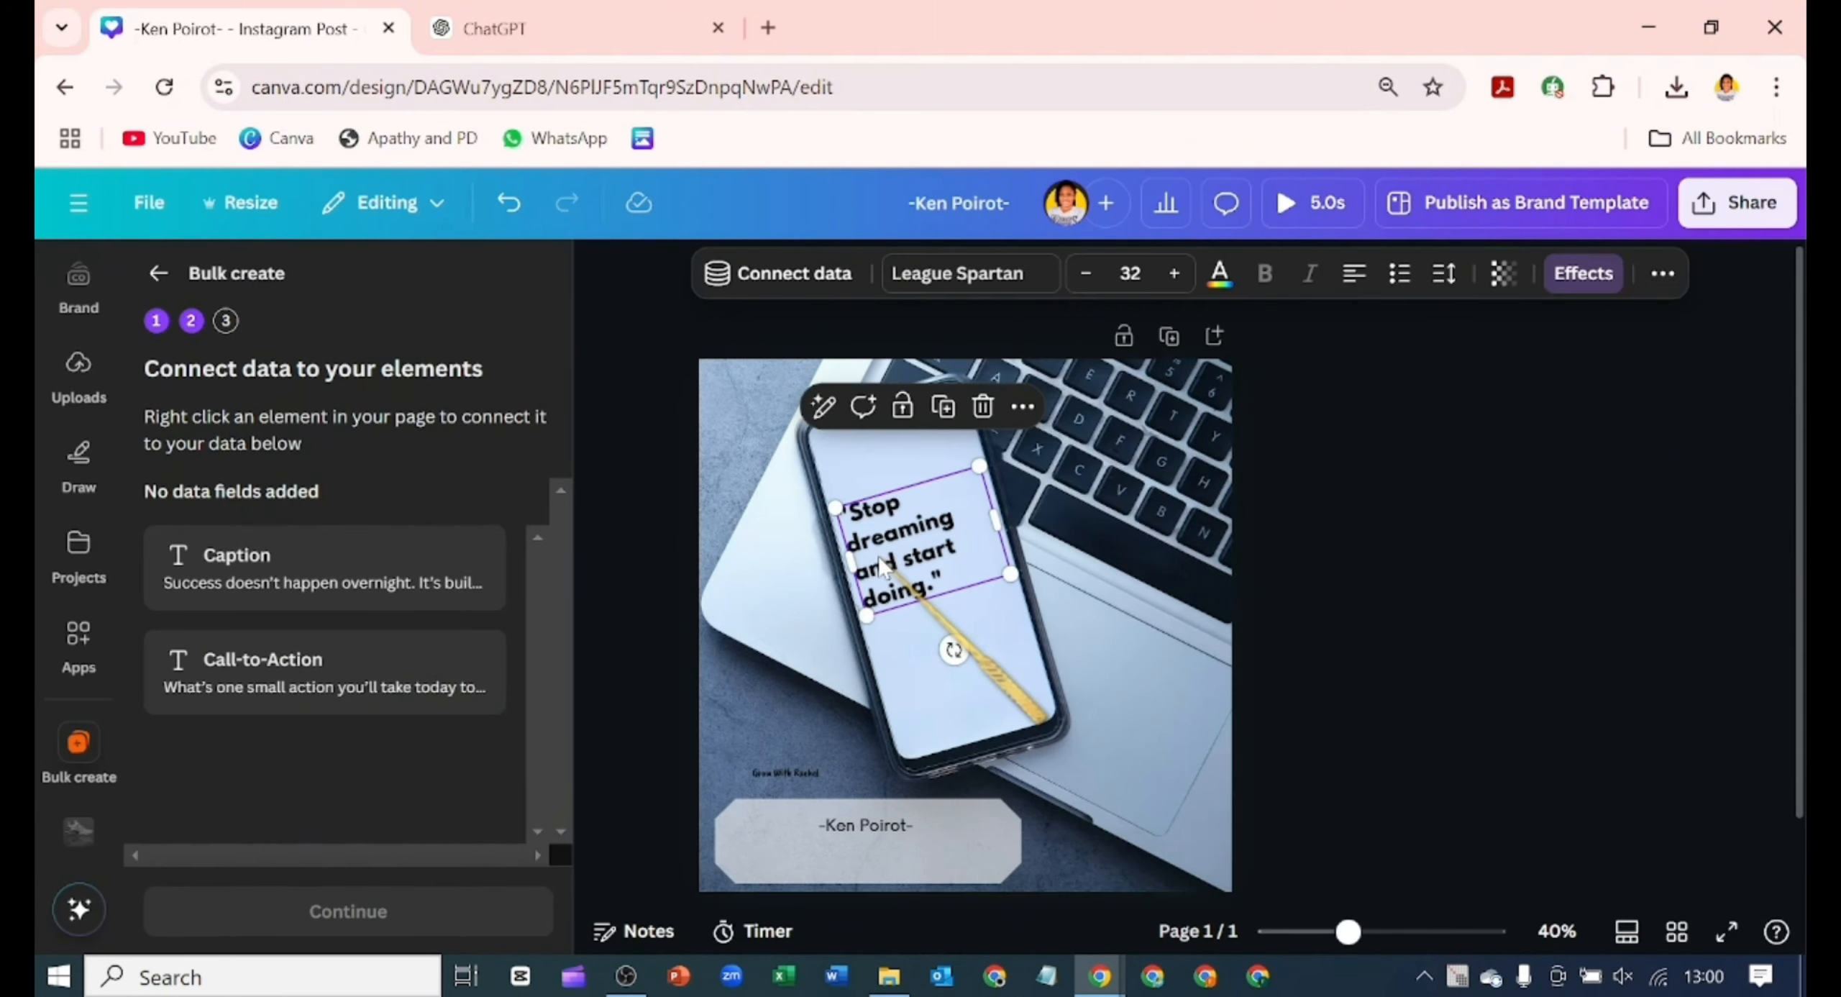
left_click(1022, 407)
left_click(1101, 808)
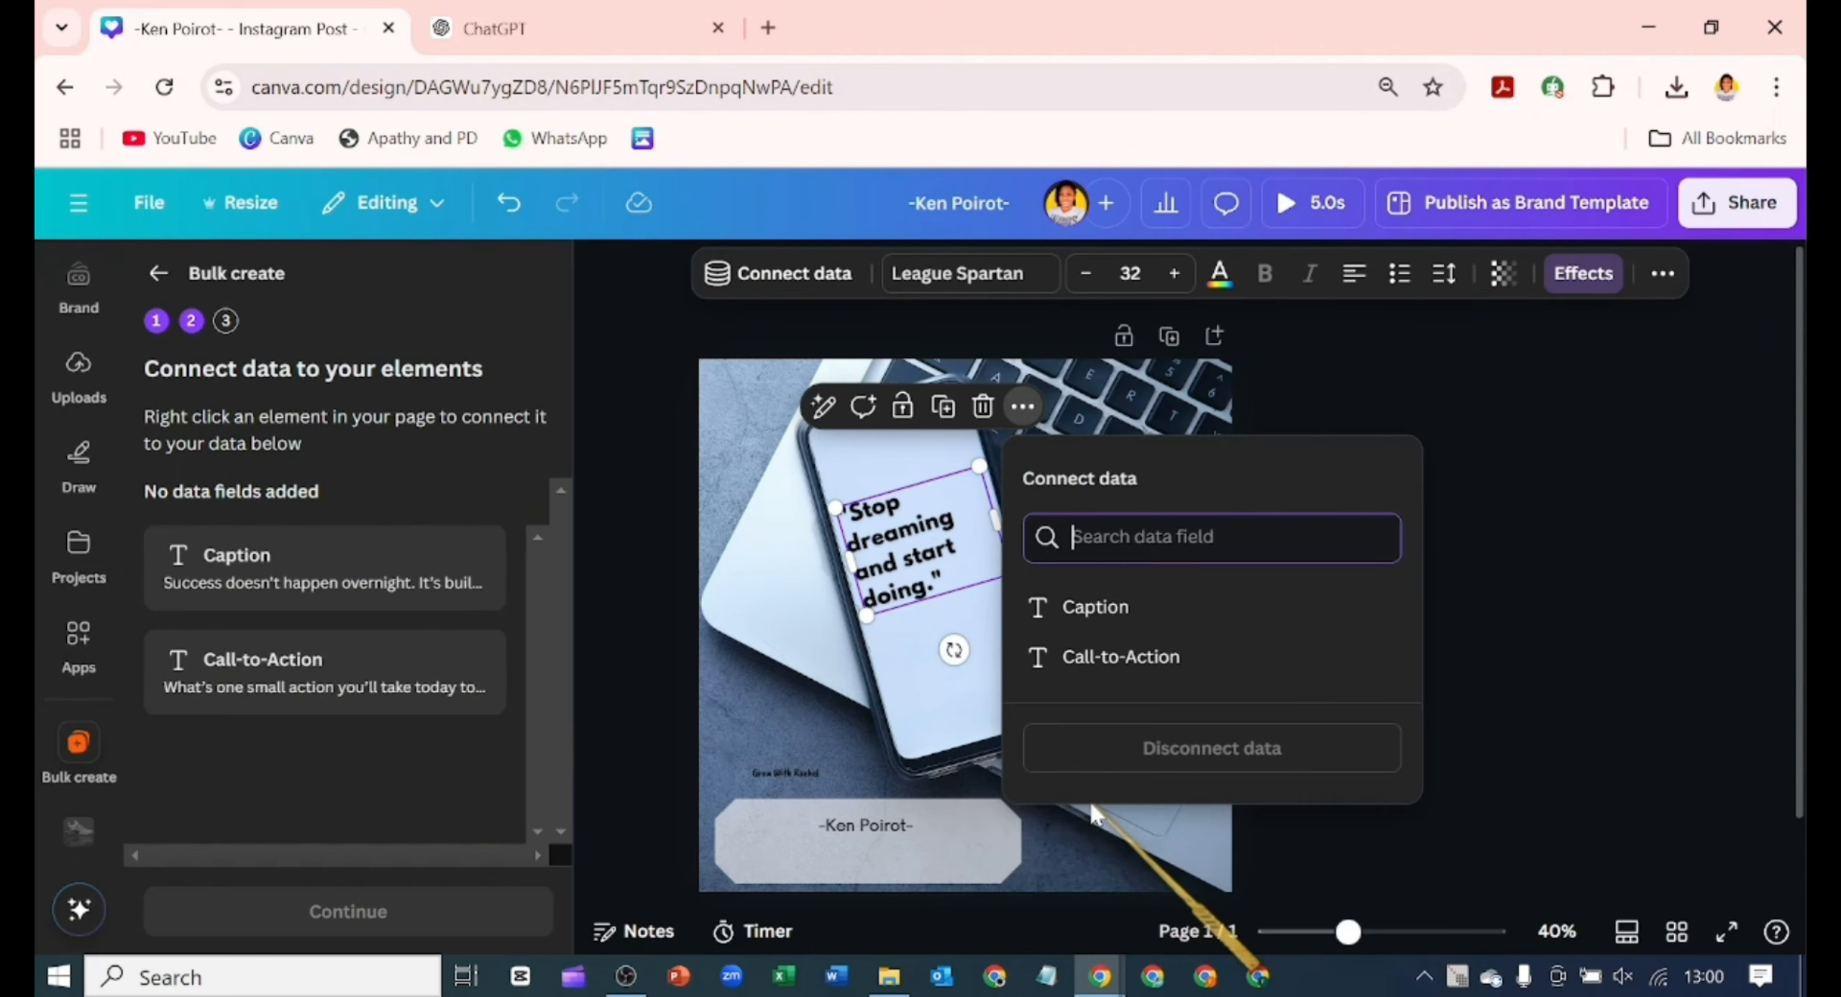
left_click(1091, 630)
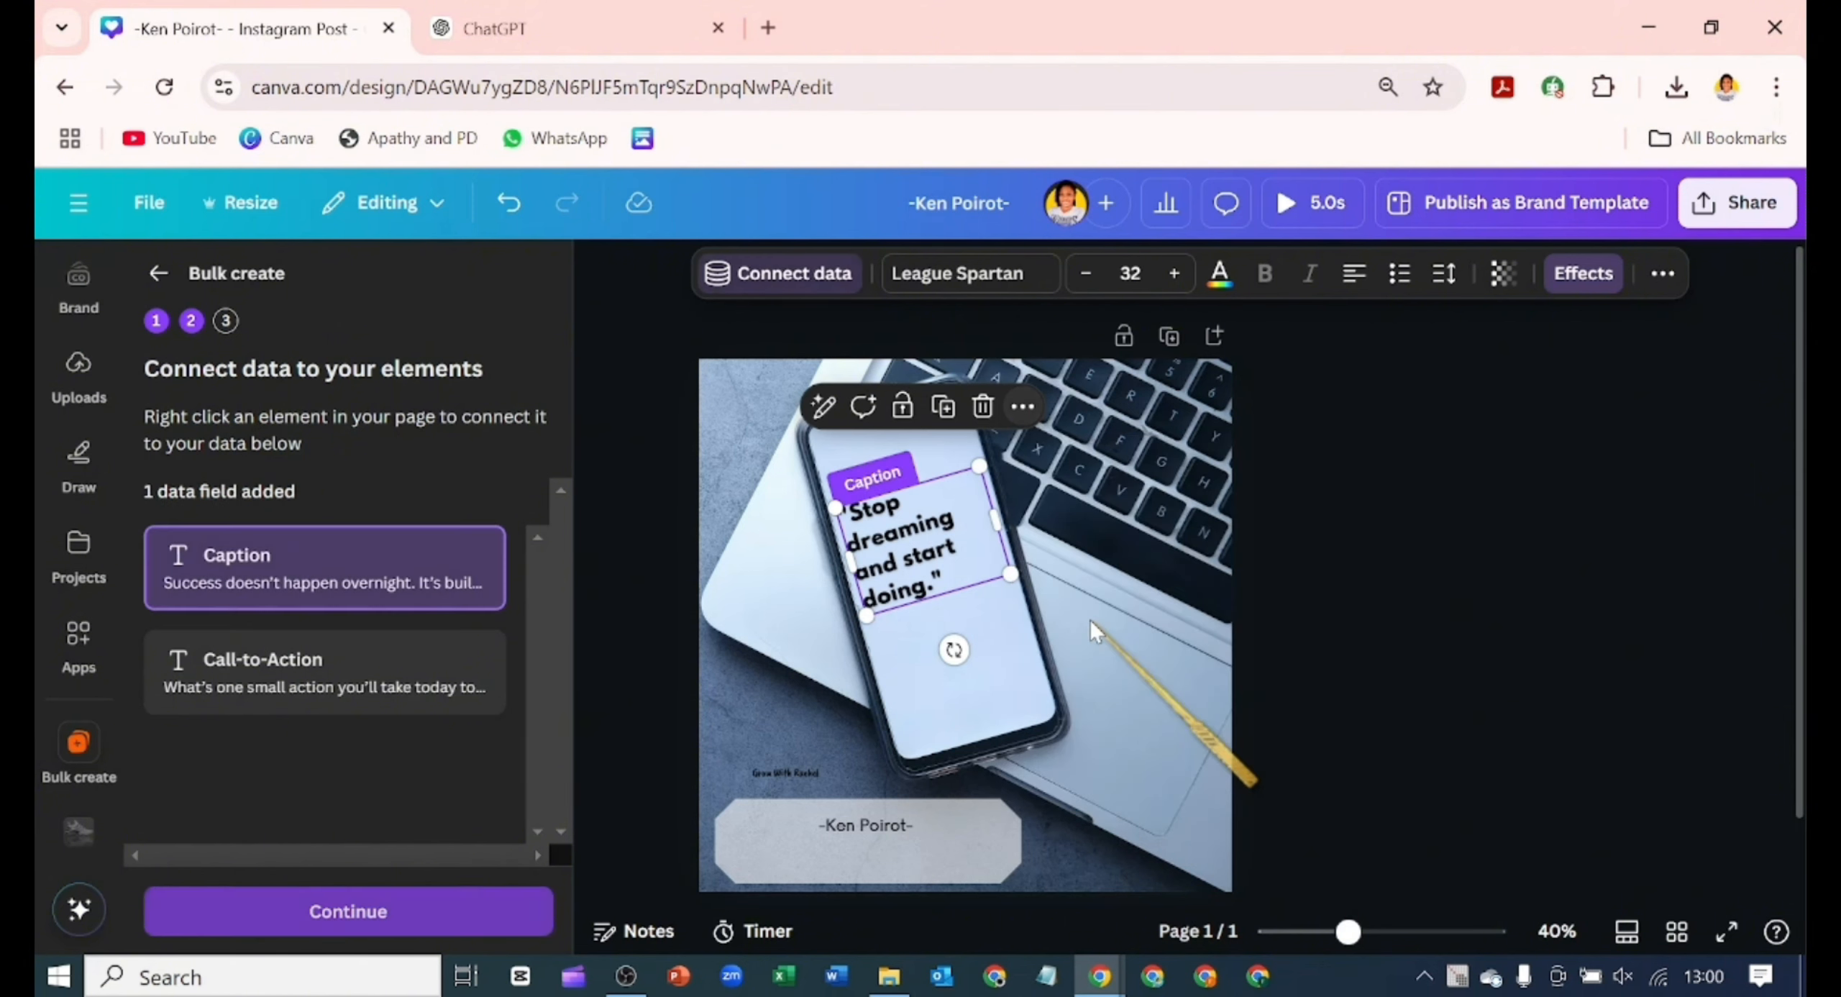
- Connect the author text in the light label below the phone to the Call-to-Action data field
left_click(881, 832)
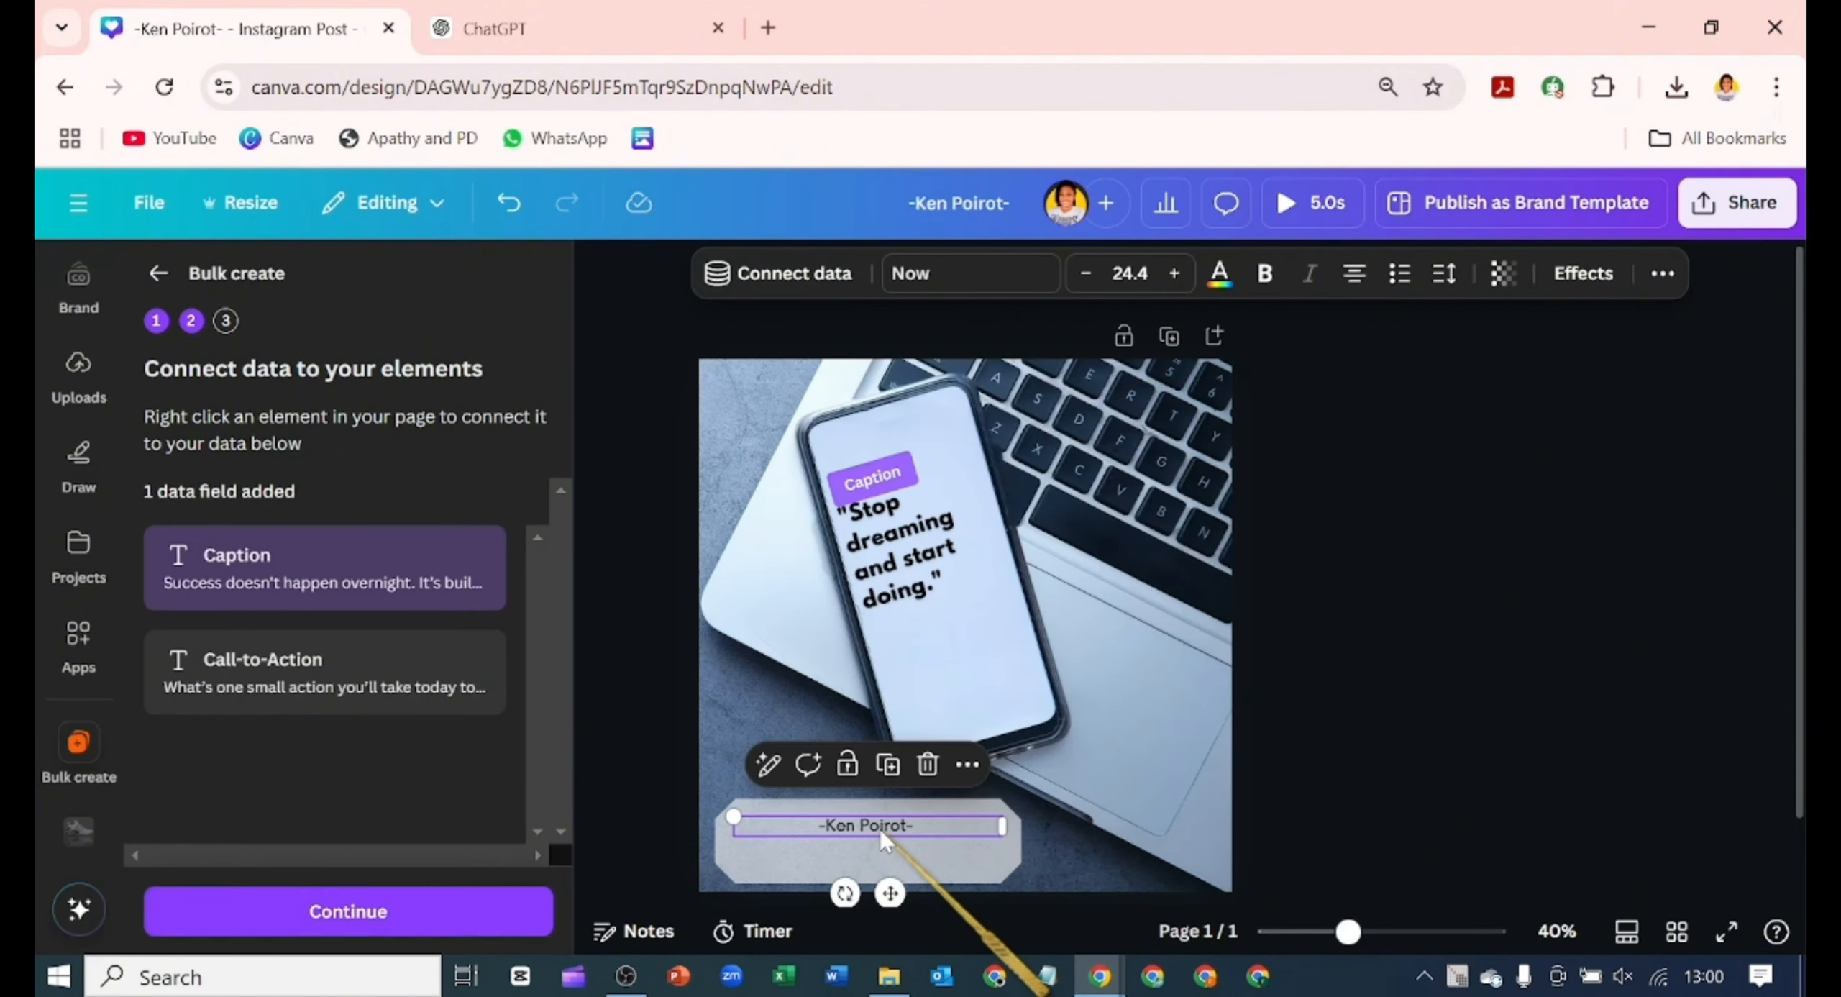
left_click(968, 764)
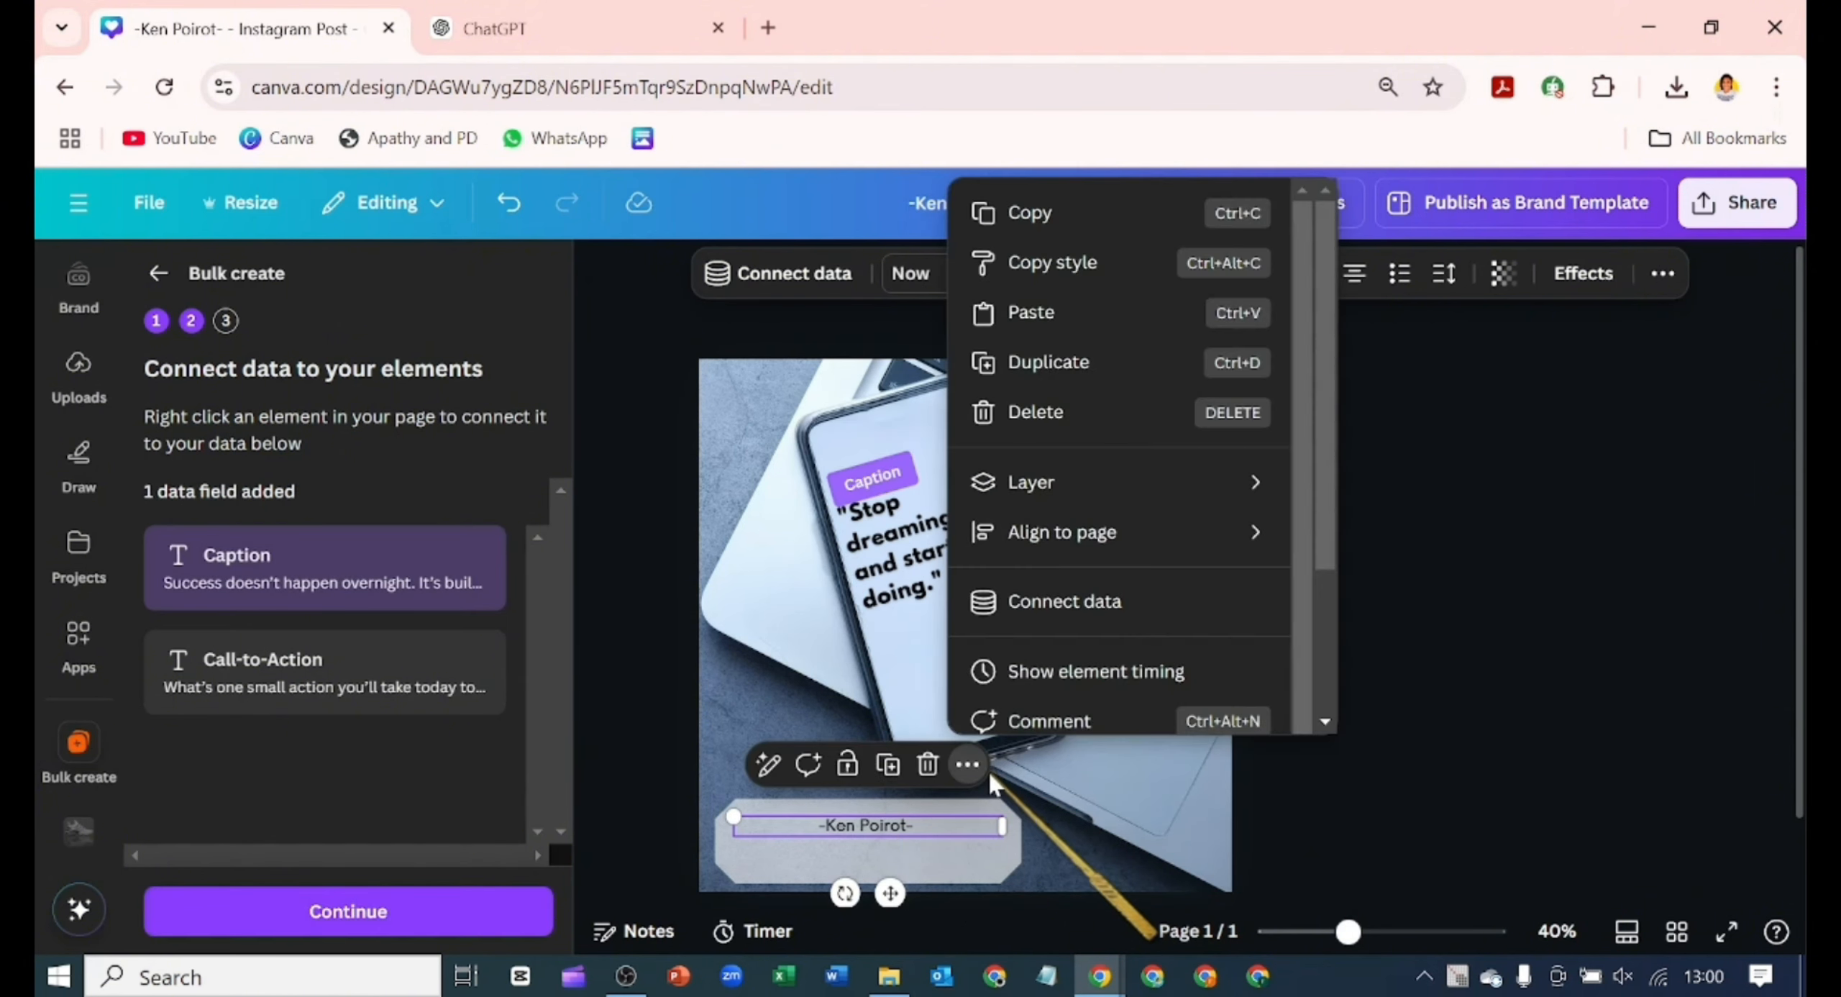
left_click(1052, 602)
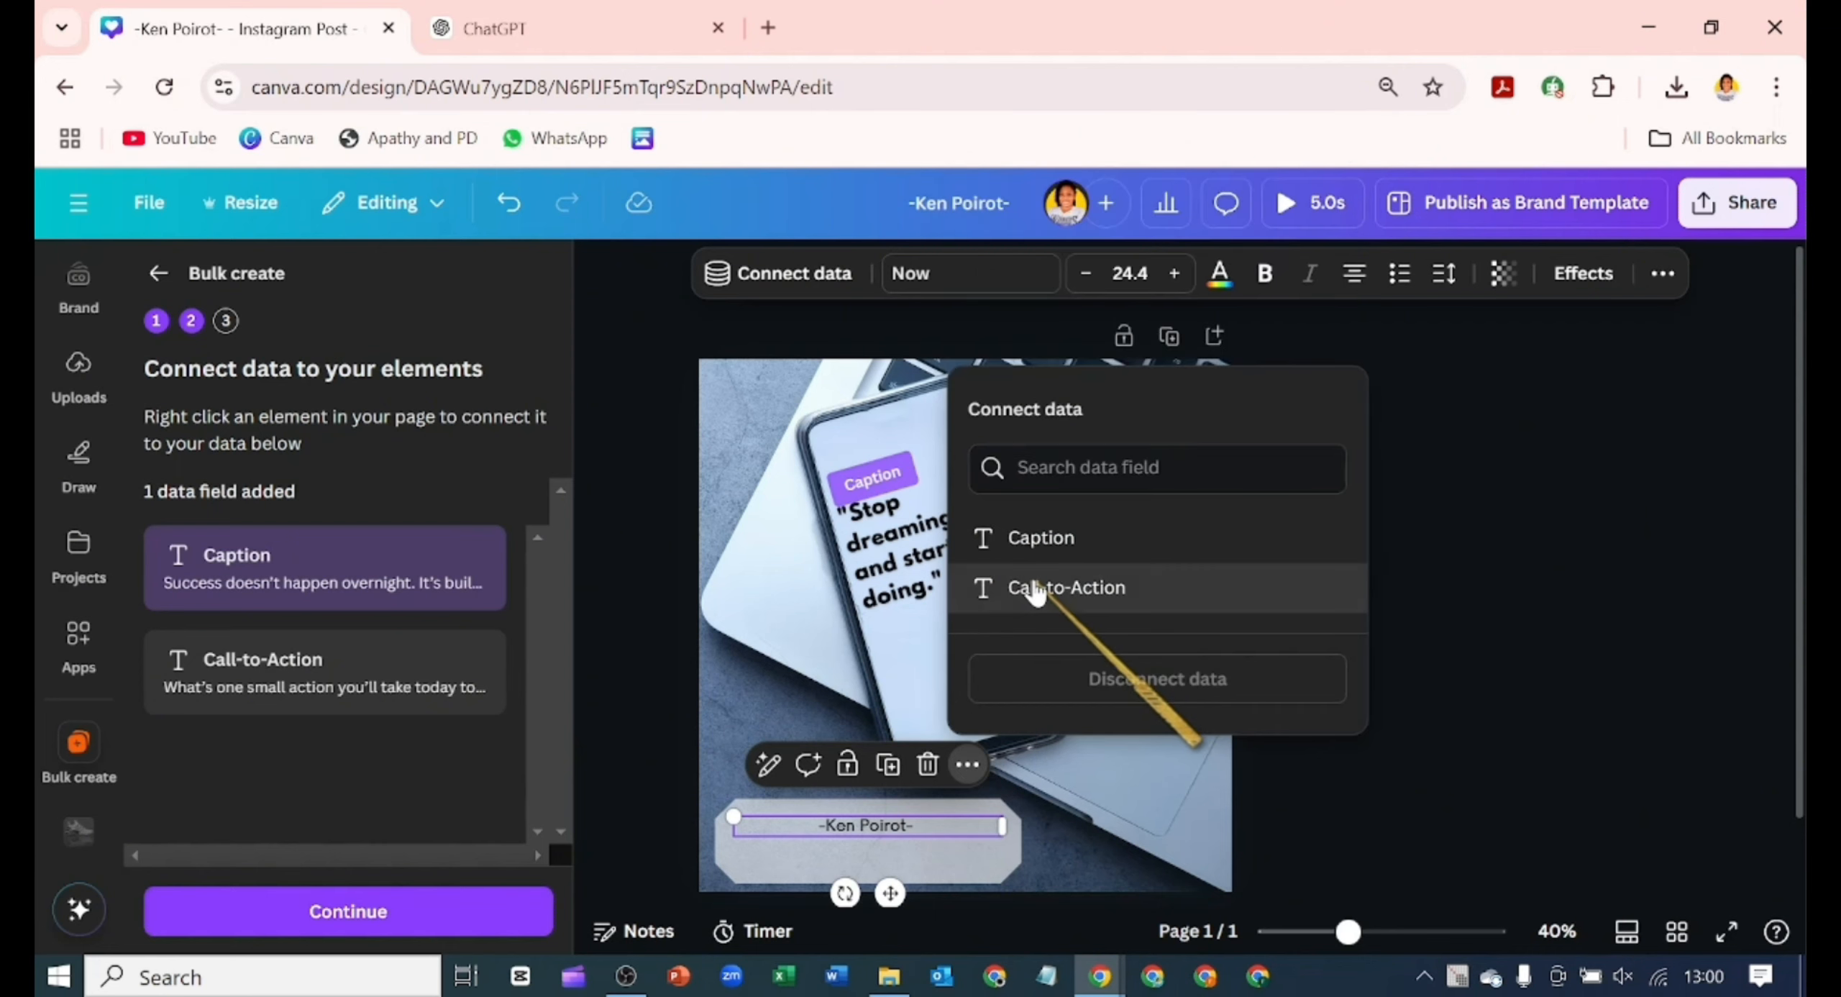
left_click(1035, 587)
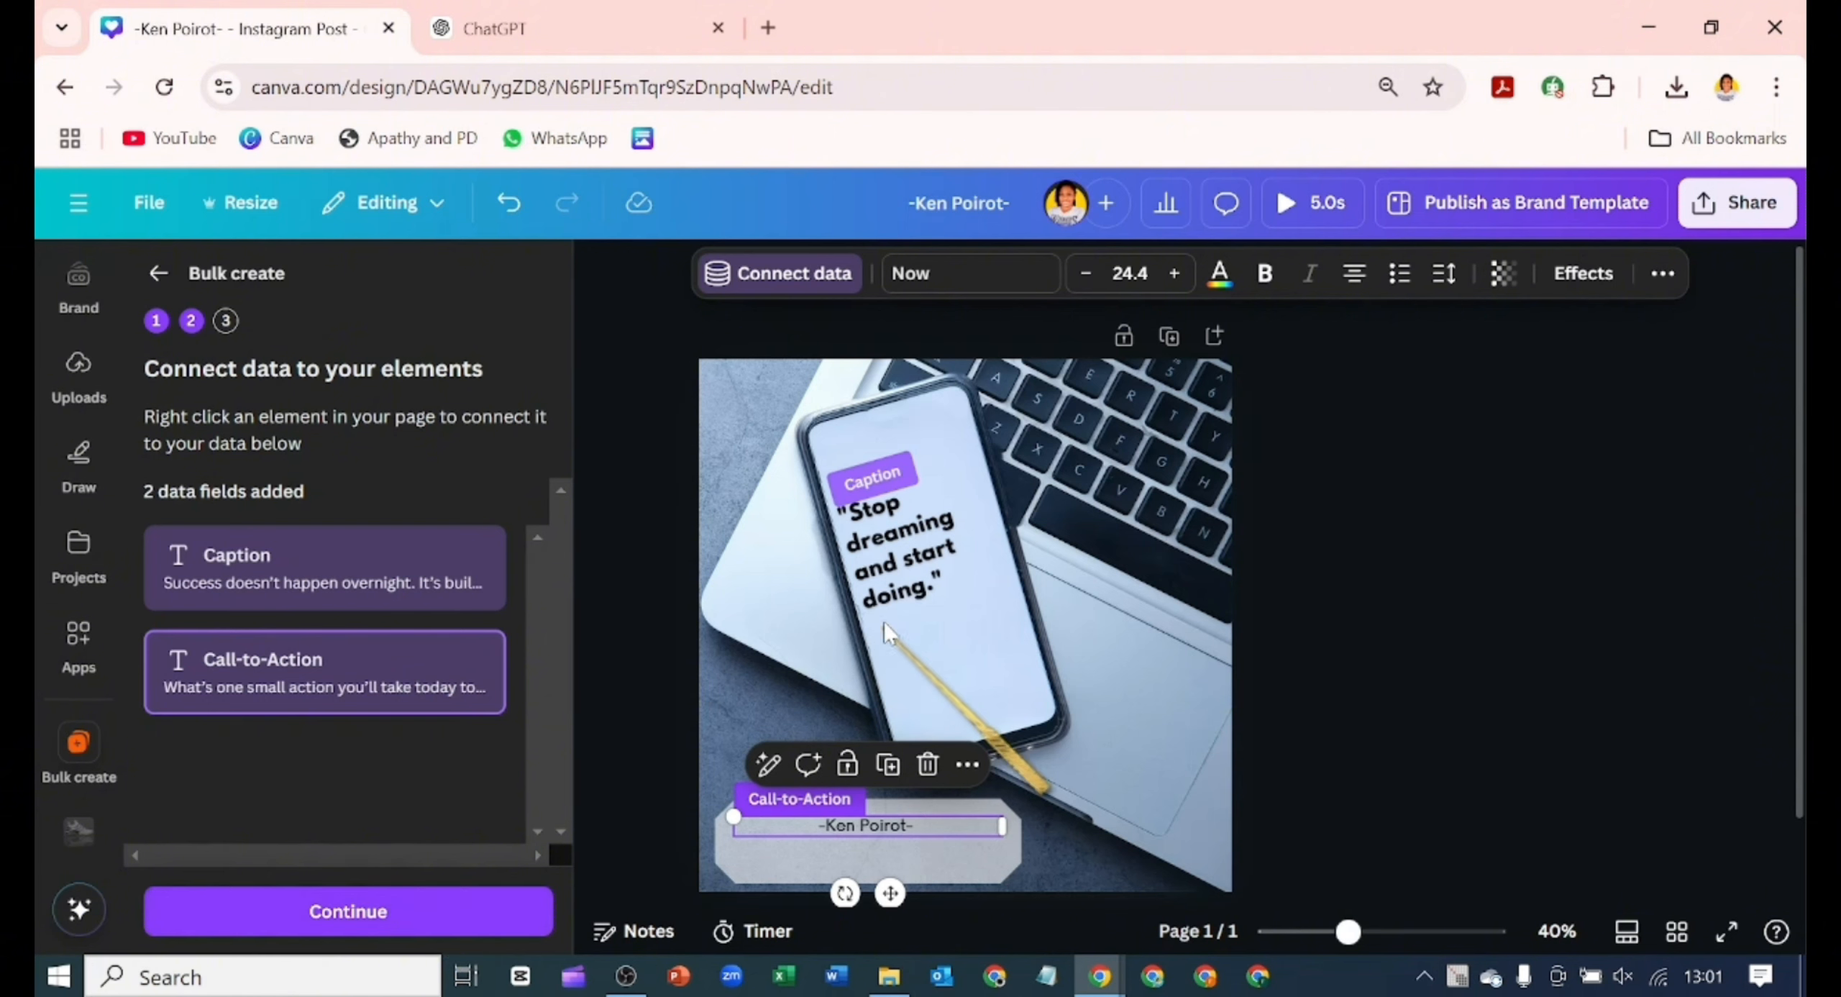
- Move the quote text slightly higher on the phone screen and generate 100 designs from all the data rows
left_click_drag(902, 591, 892, 556)
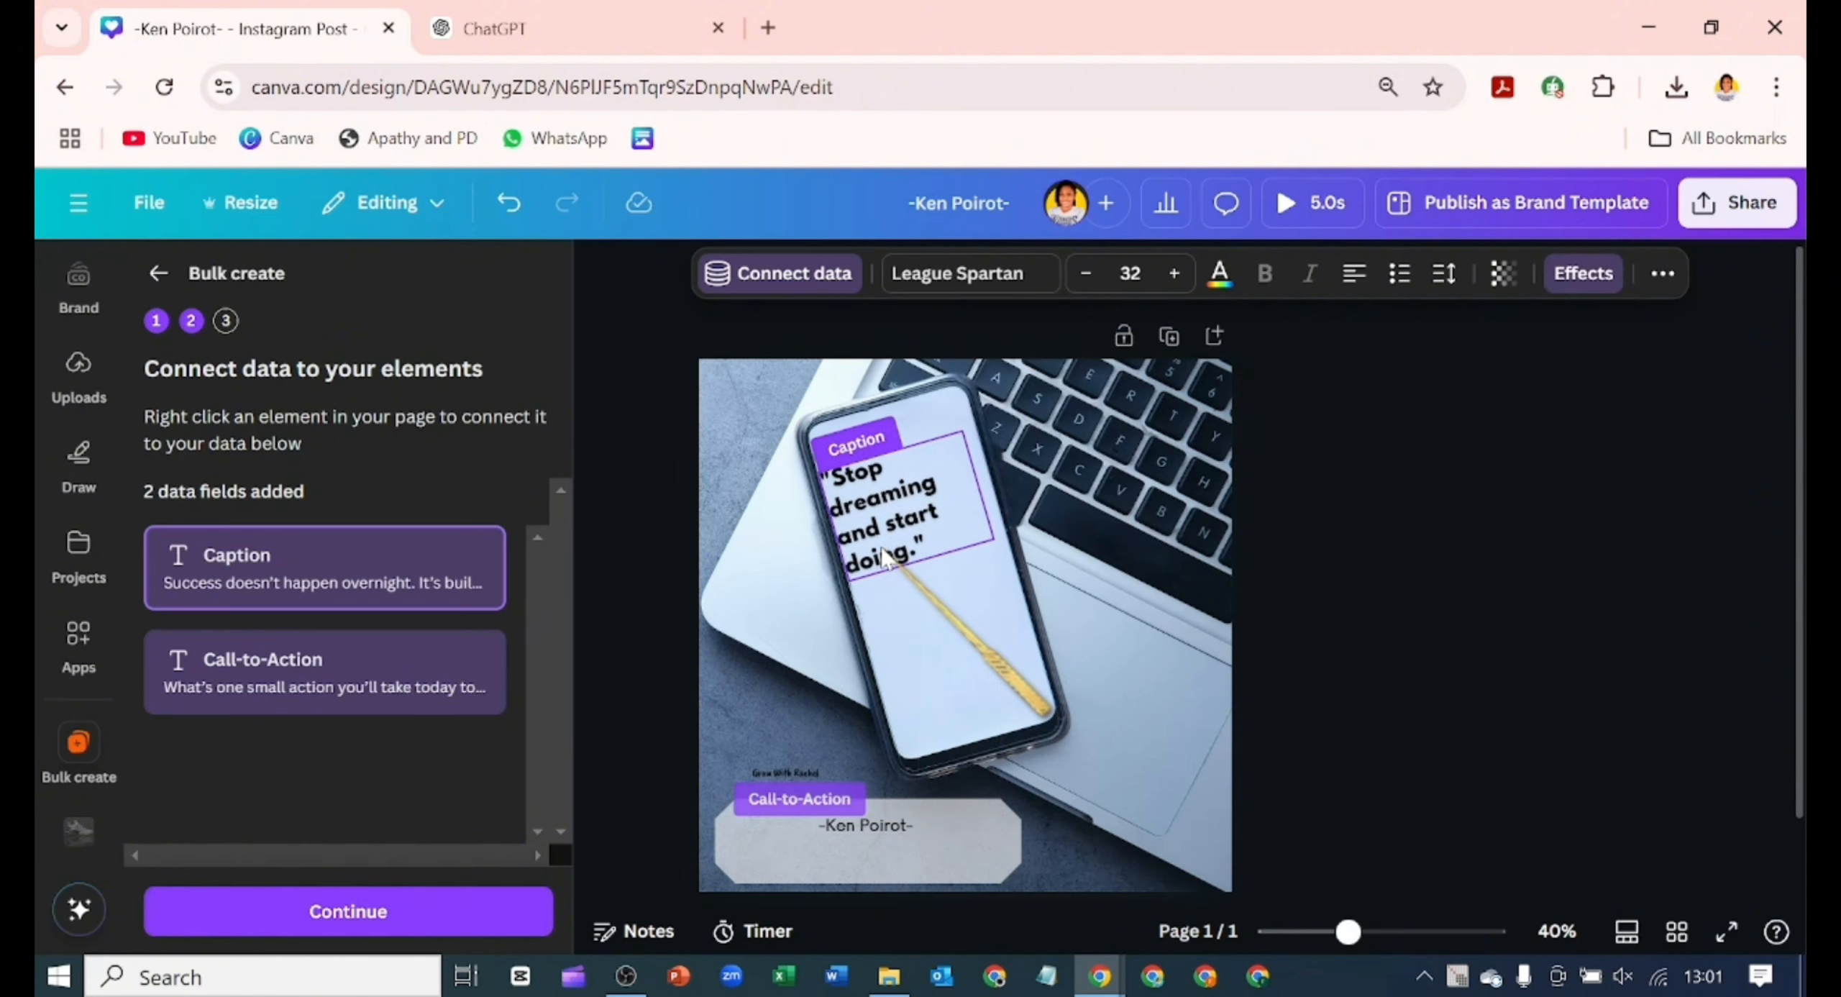
left_click_drag(889, 563, 886, 552)
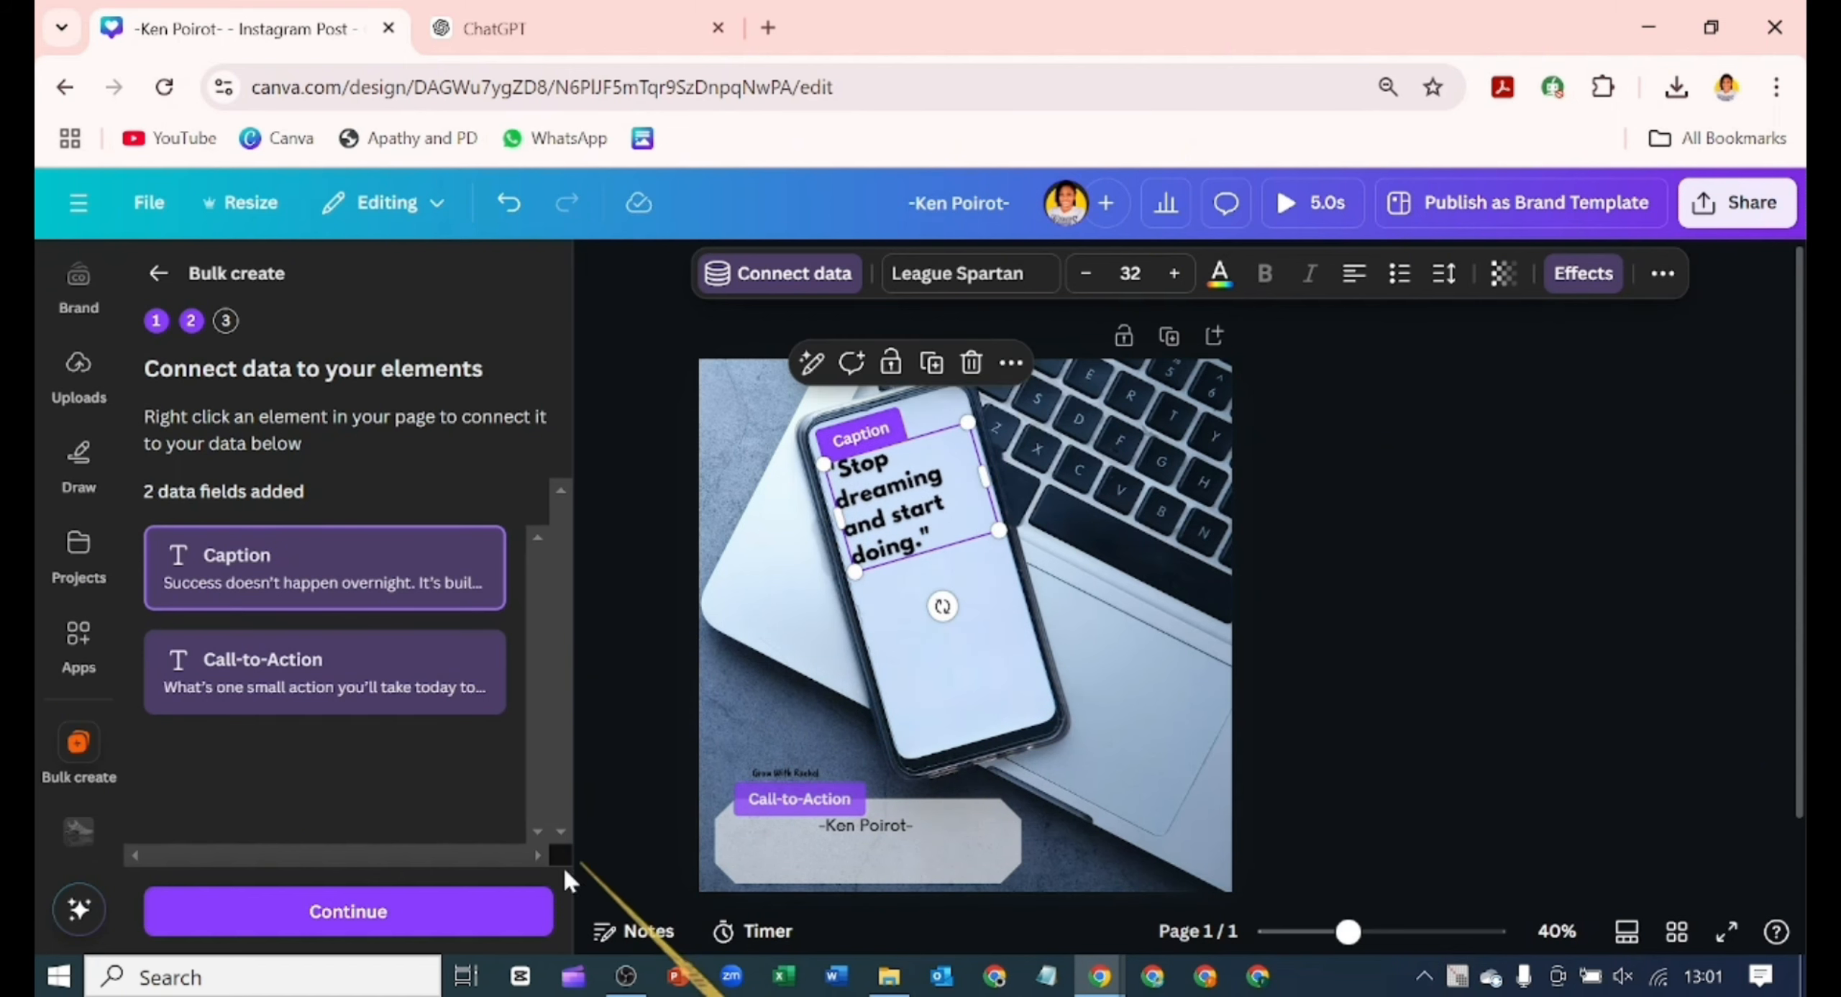
left_click(467, 919)
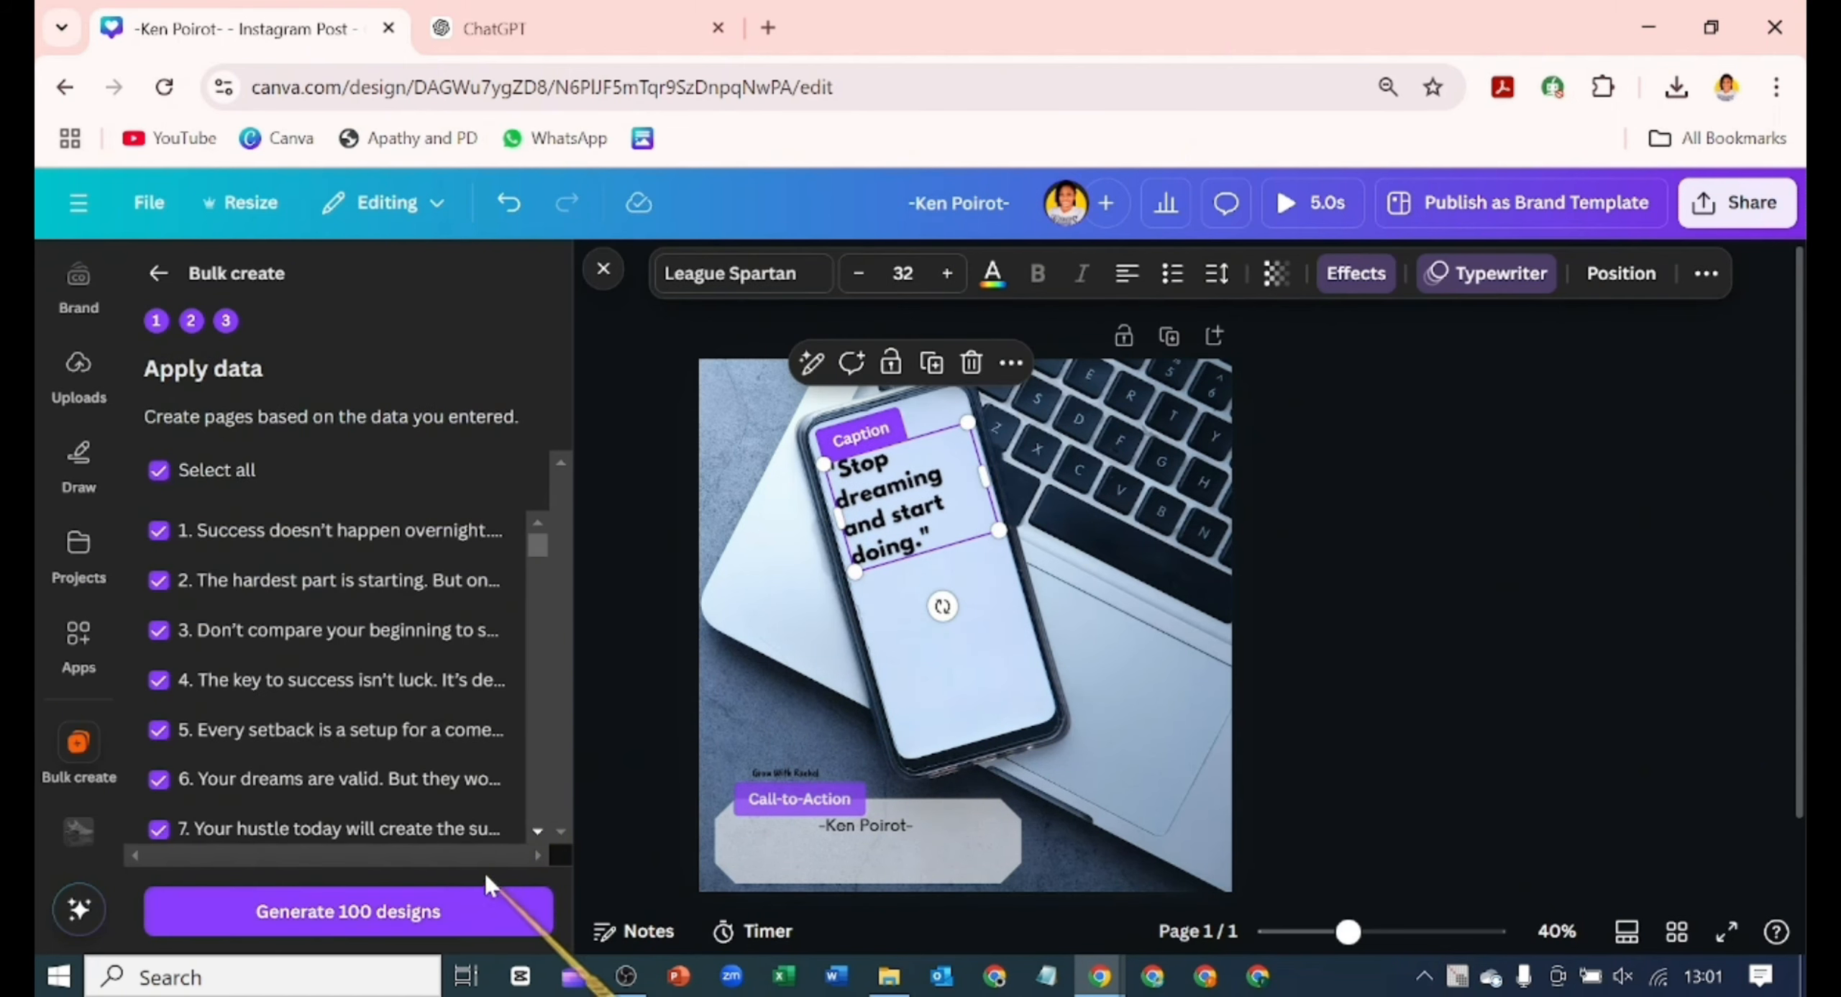
scroll(351, 702, "down", 10)
scroll(351, 701, "down", 20)
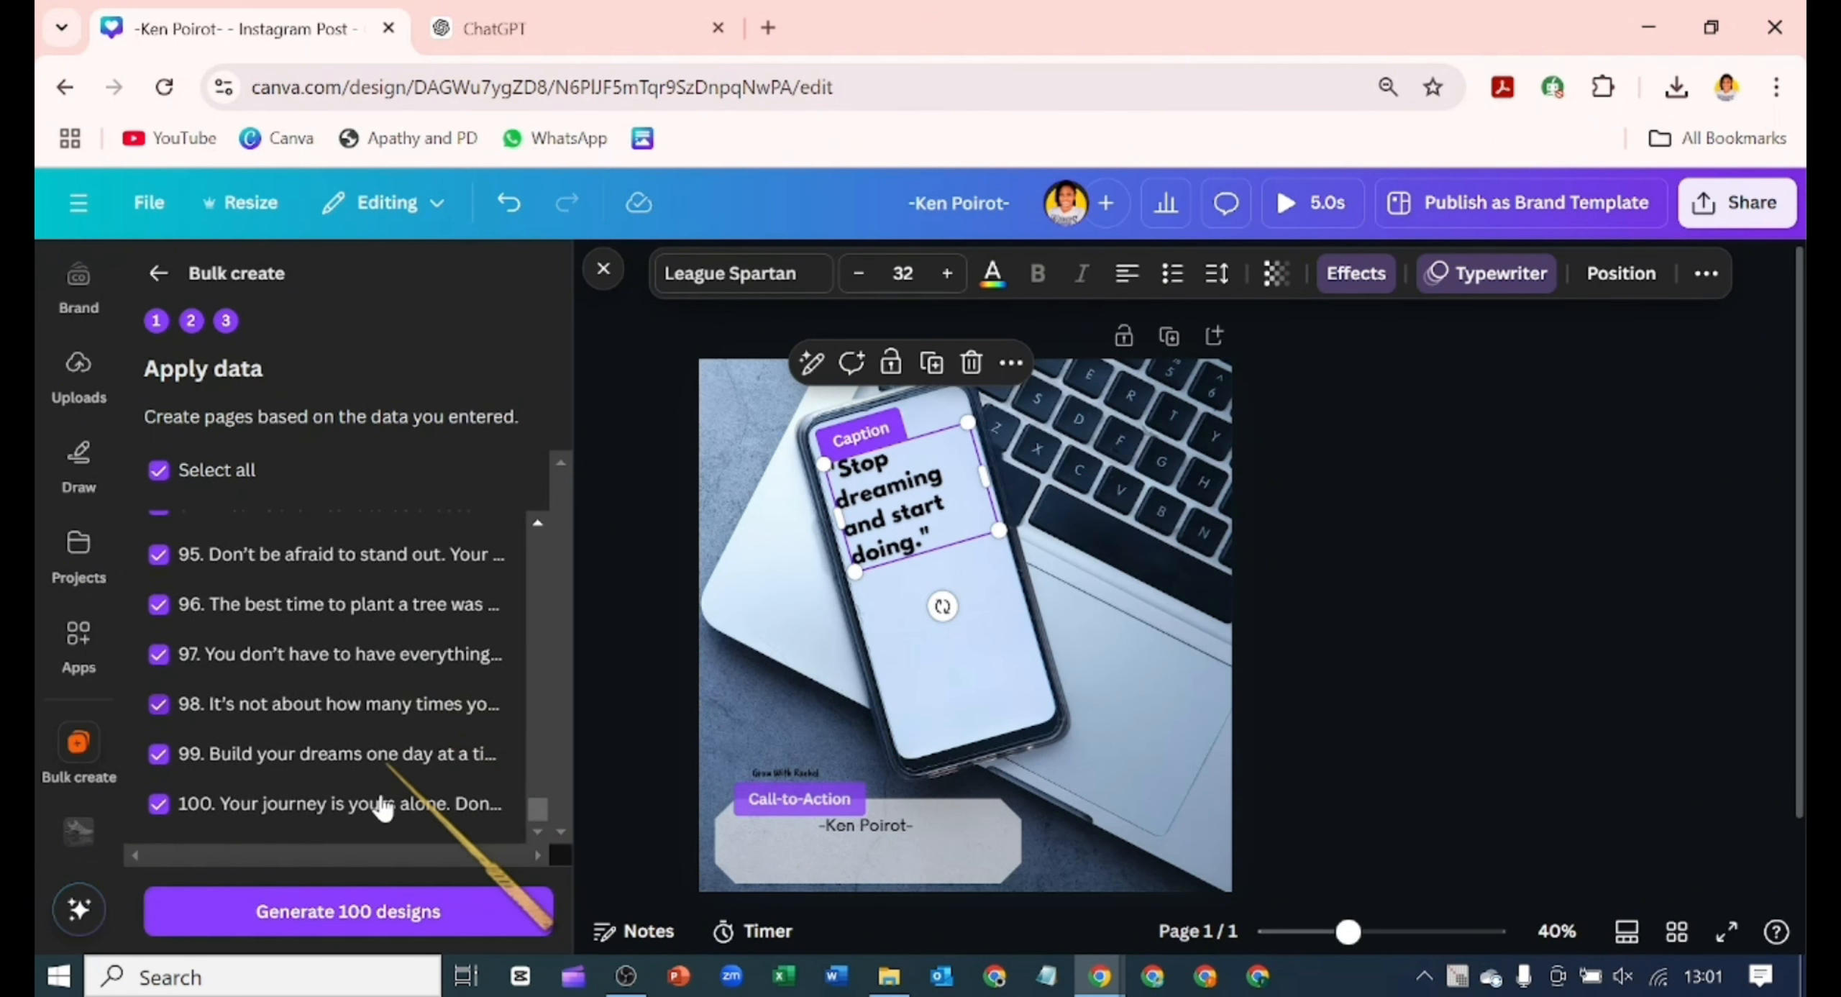
left_click(408, 909)
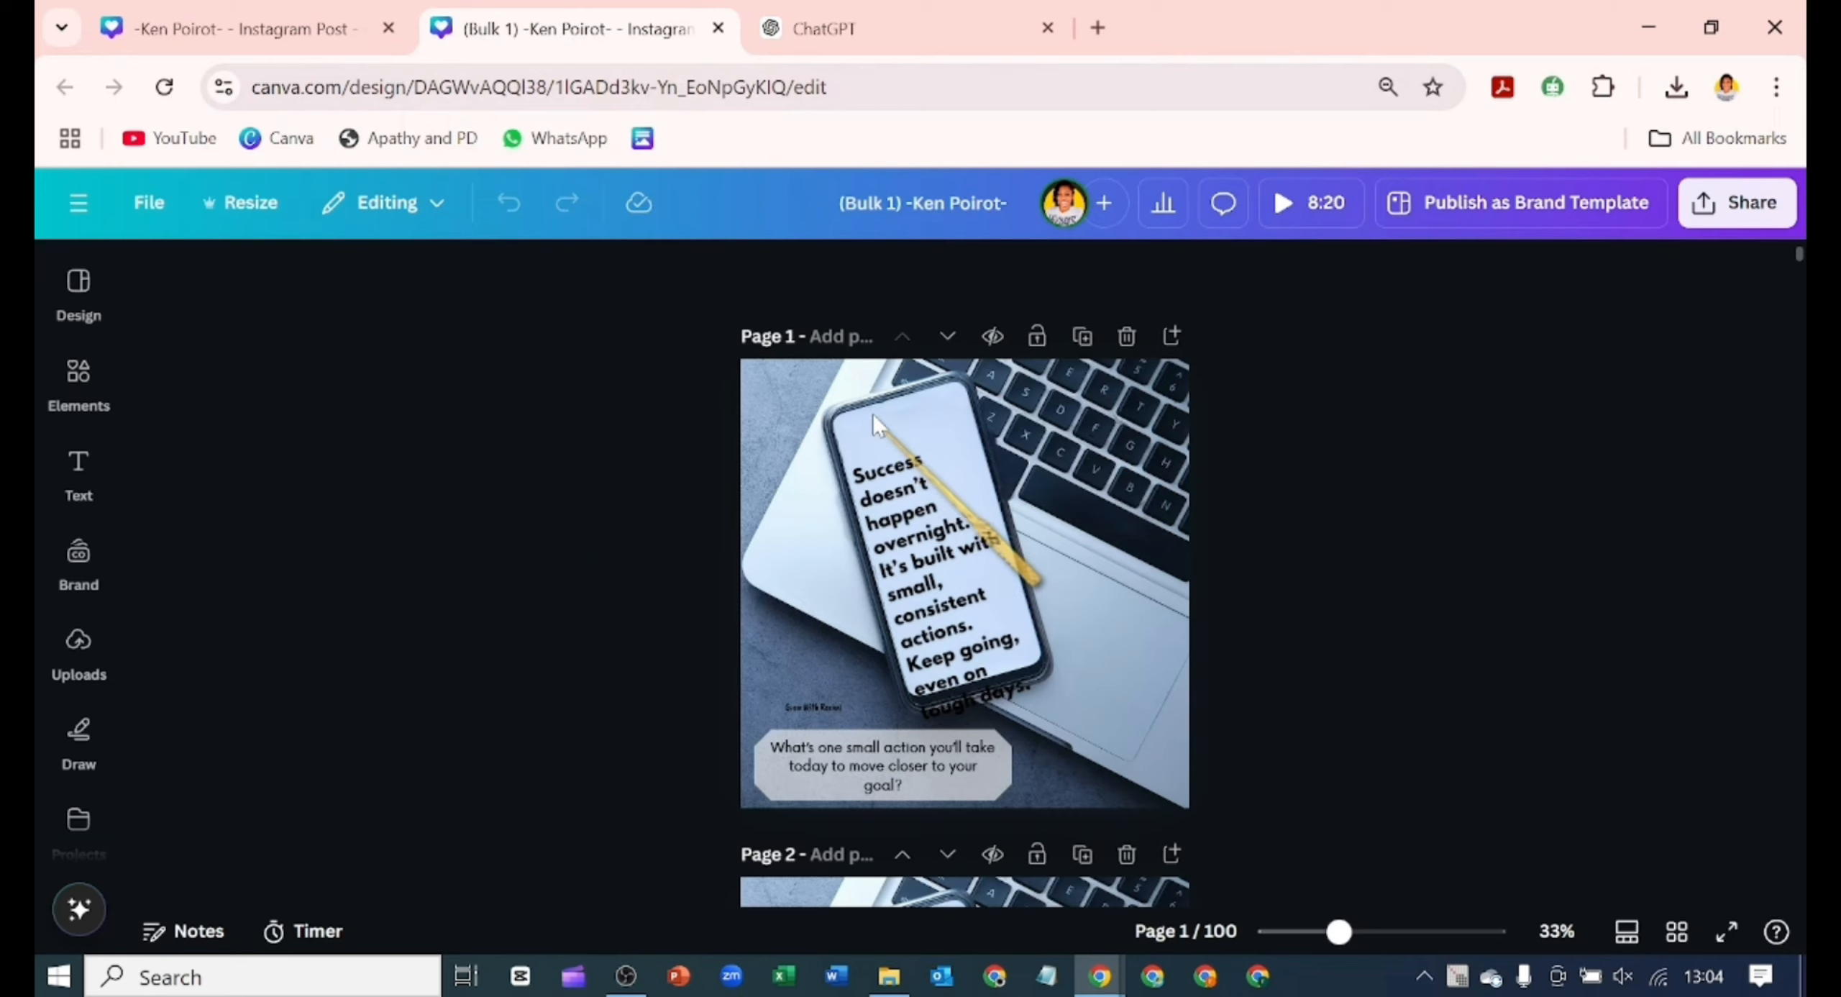
- Review the quote and call-to-action text placement on the first eleven generated posts, enlarging the pages to 40%
scroll(872, 403, "down", 2)
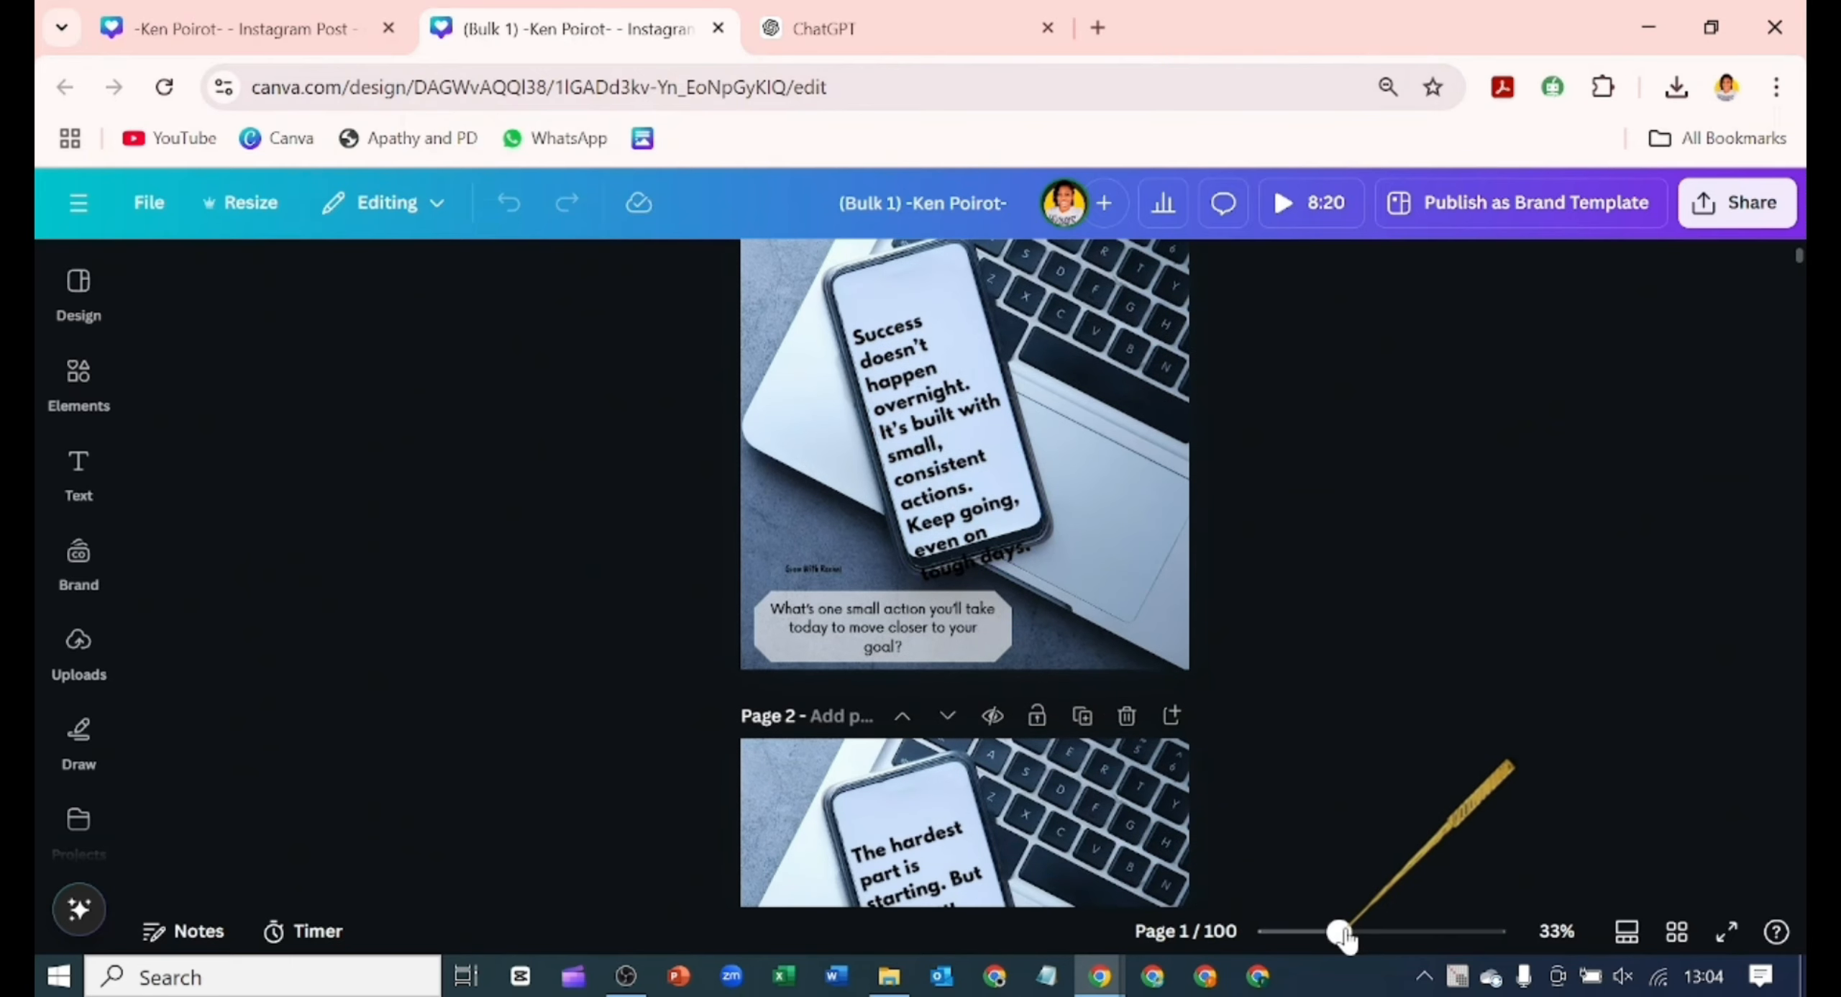
left_click_drag(1339, 932, 1349, 932)
scroll(971, 662, "down", 15)
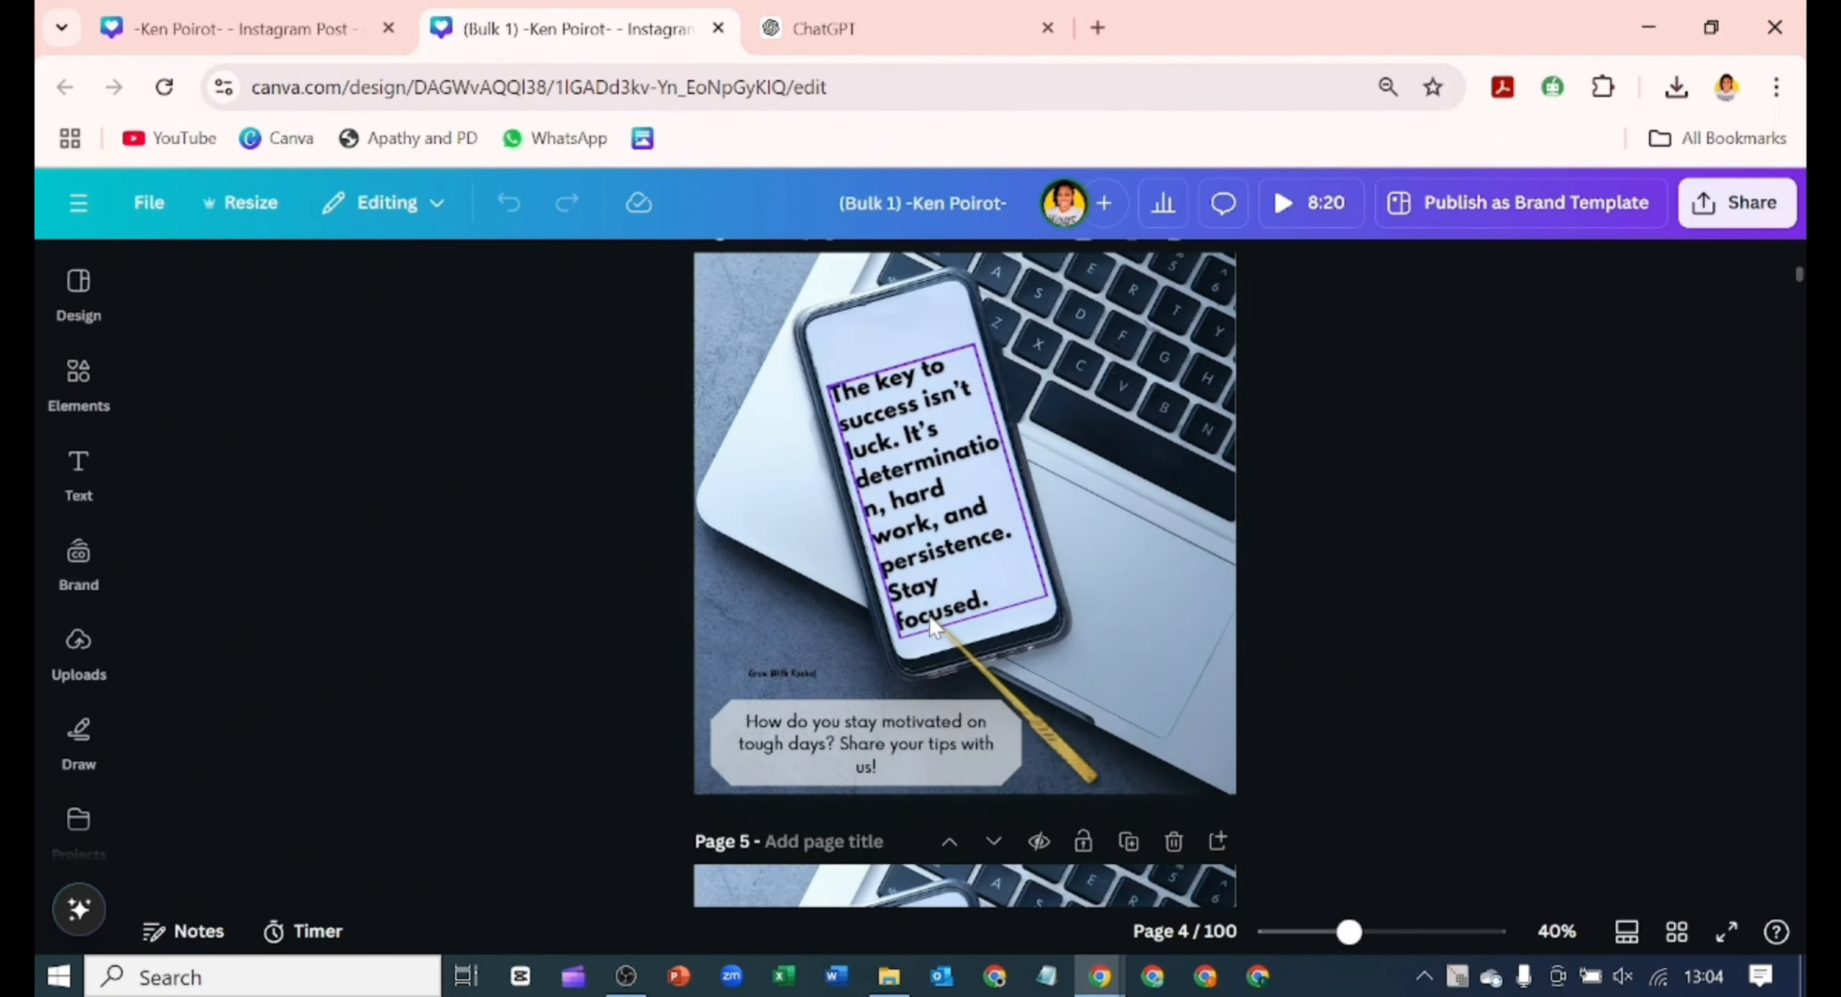
scroll(927, 623, "down", 5)
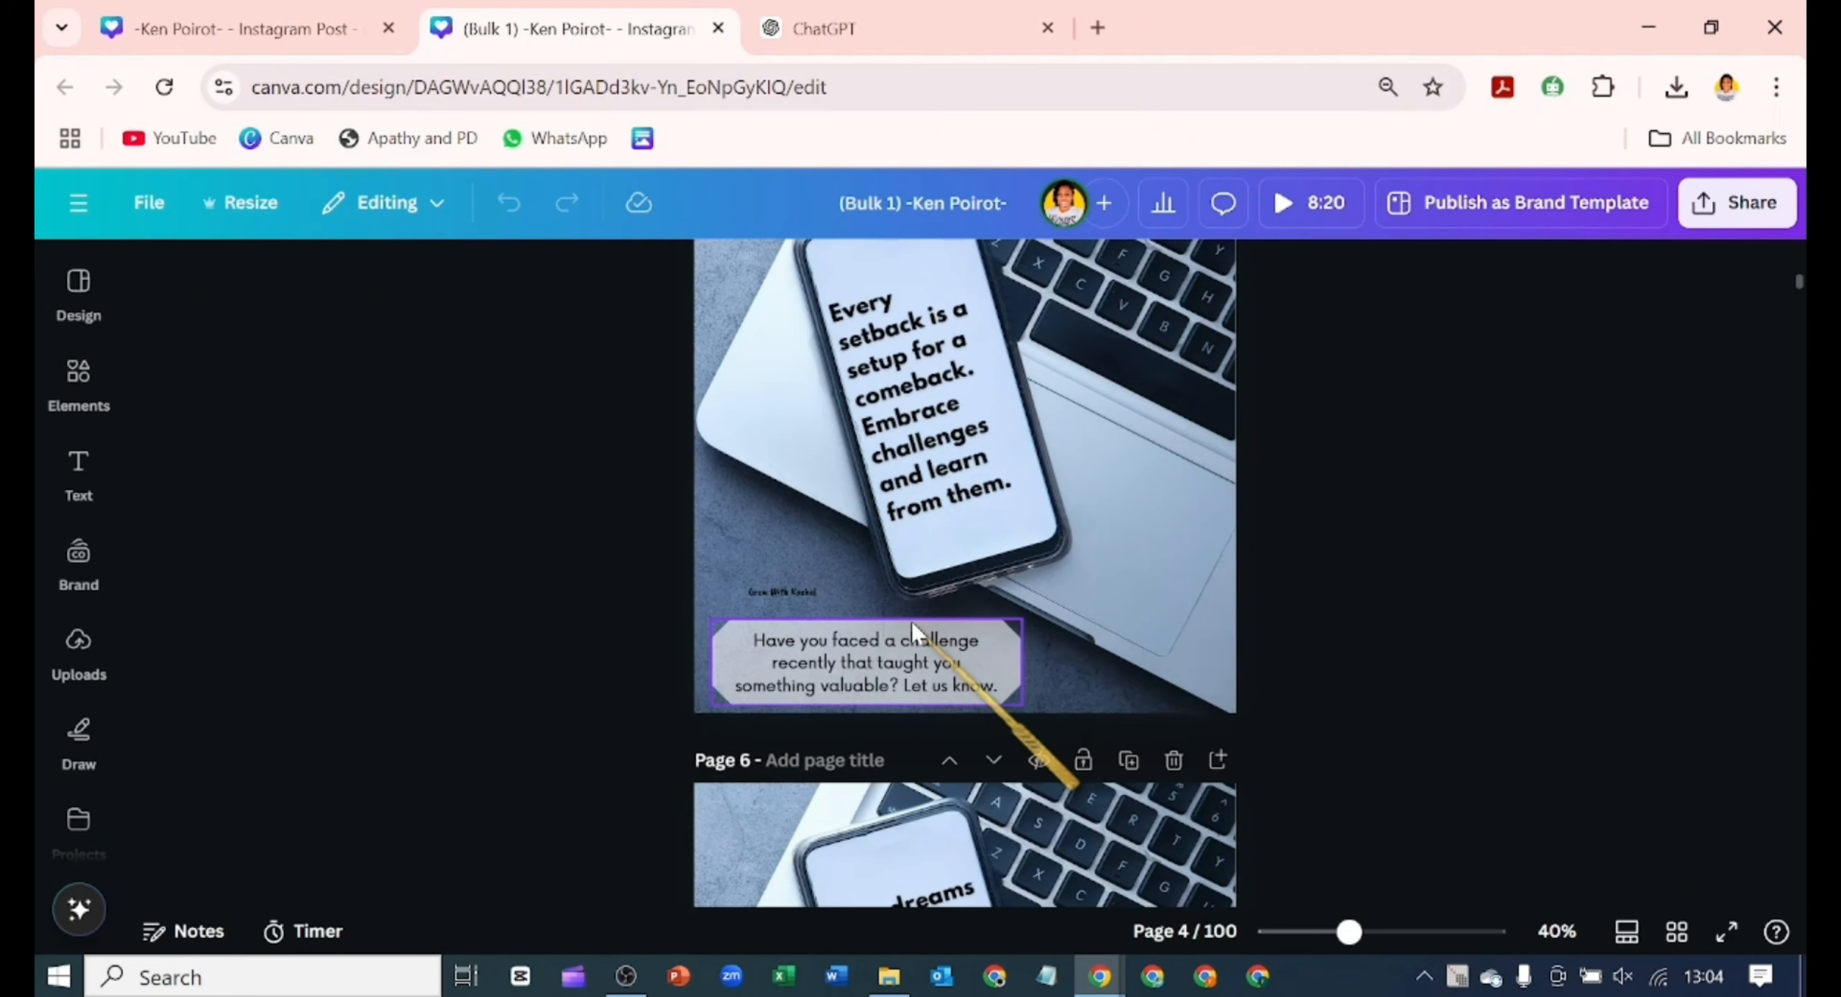
scroll(913, 619, "down", 15)
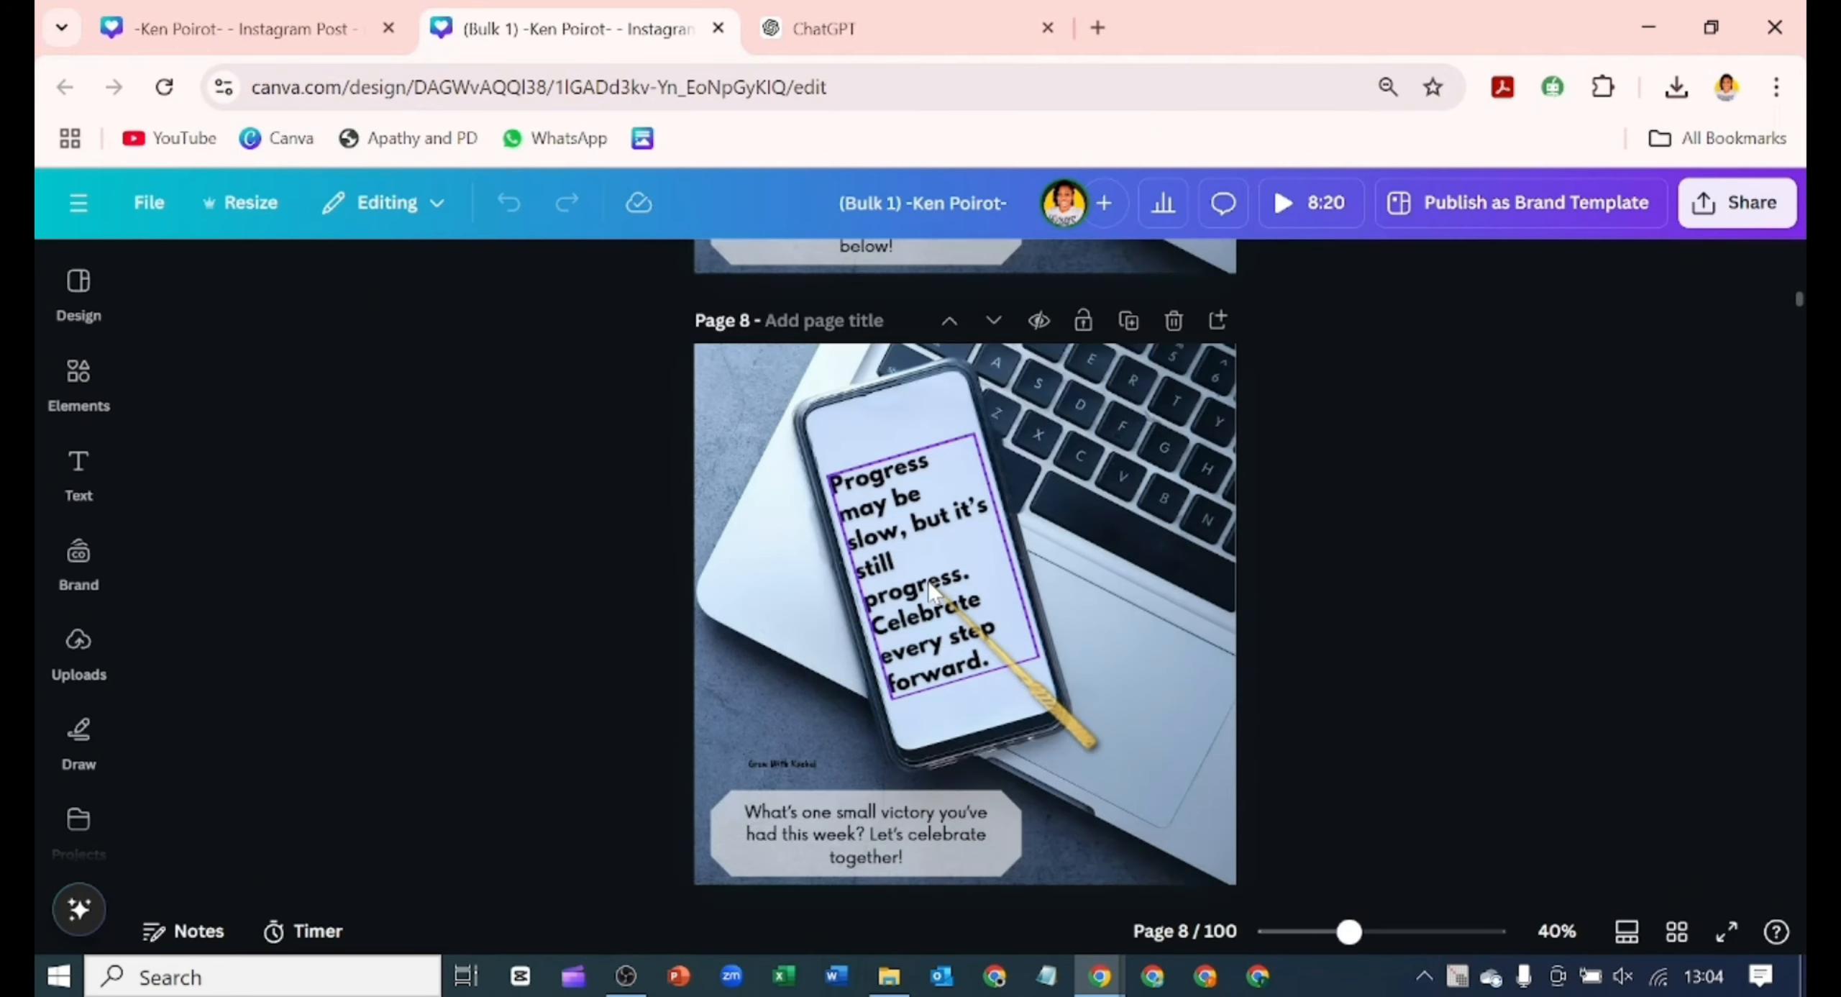
scroll(930, 591, "down", 4)
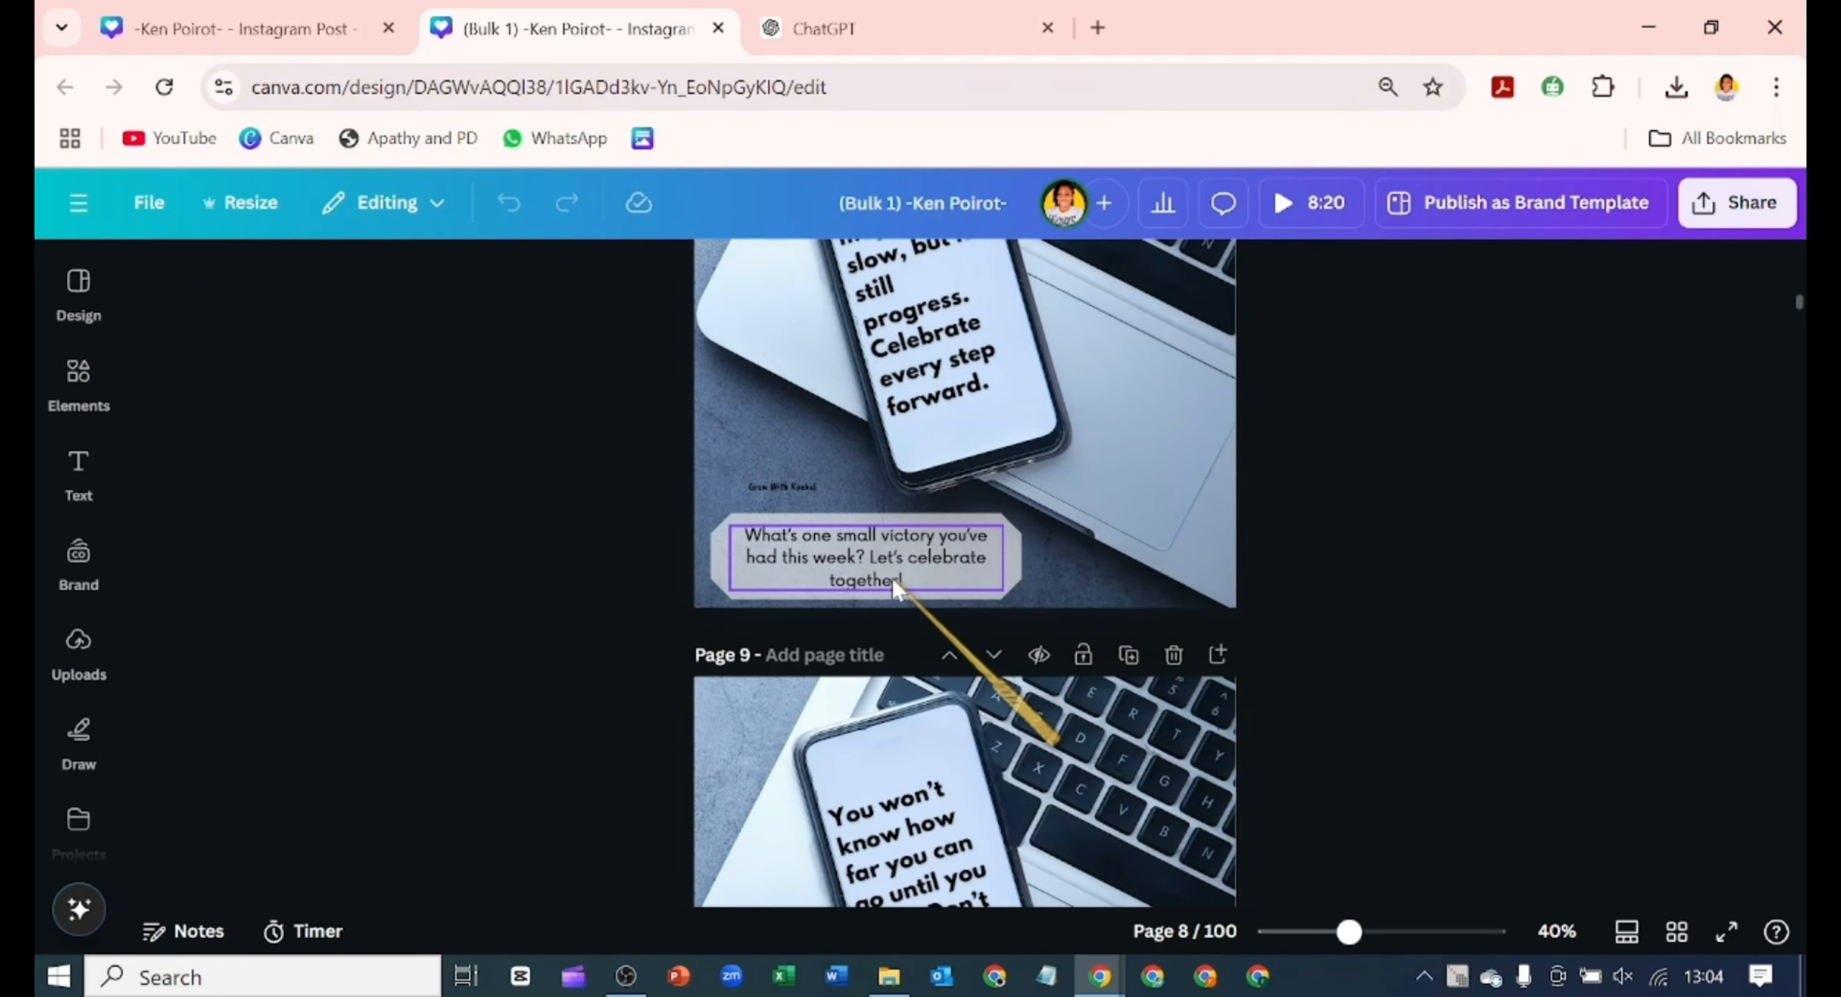
scroll(895, 582, "down", 13)
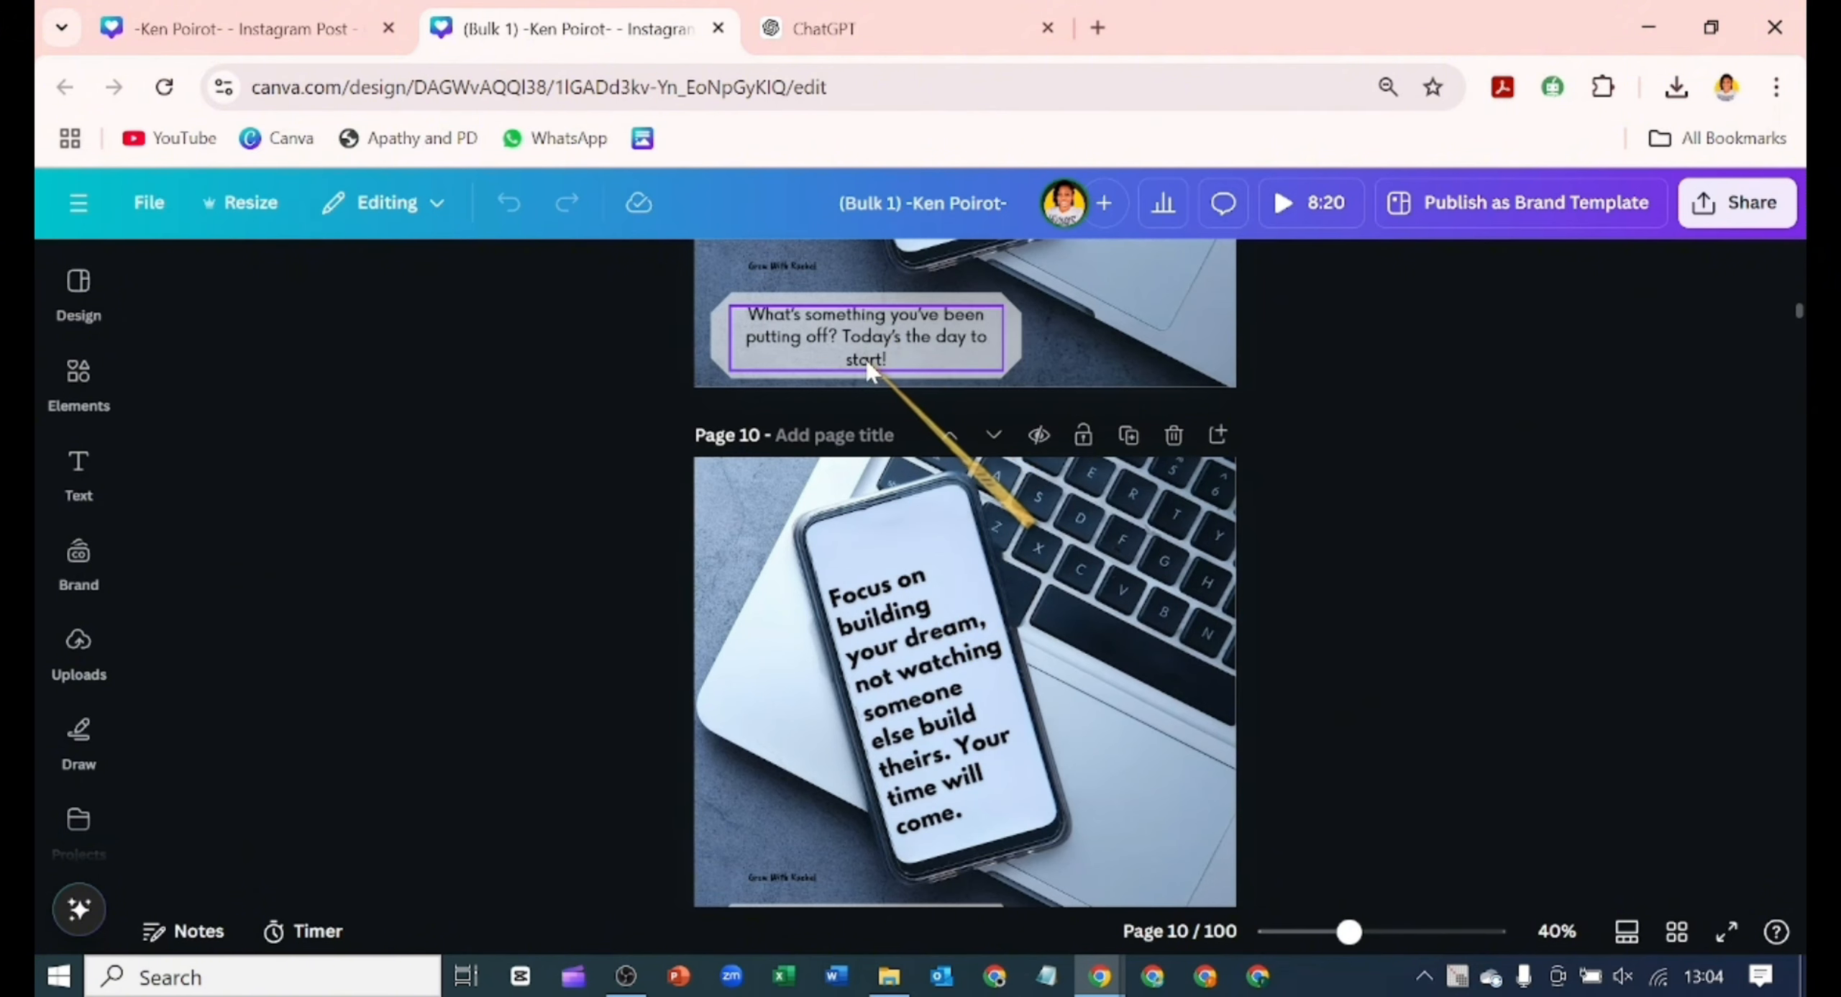
scroll(875, 352, "down", 8)
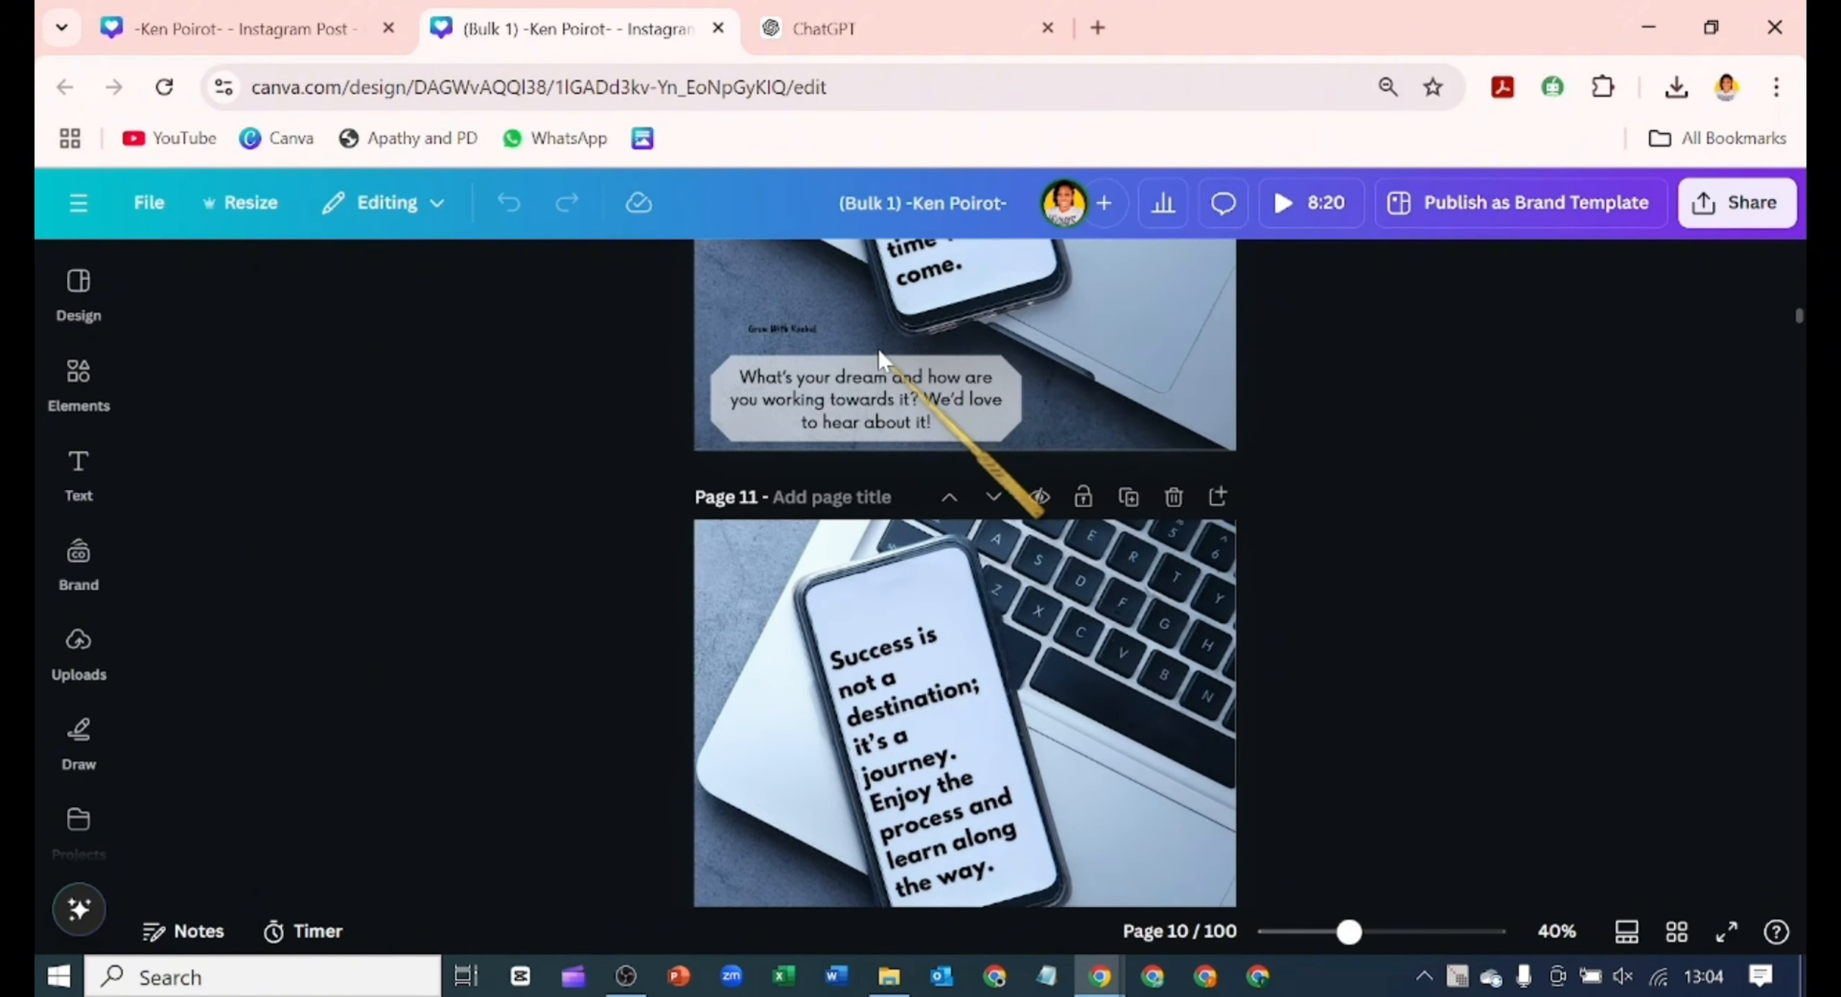
scroll(892, 338, "up", 2)
scroll(892, 338, "up", 7)
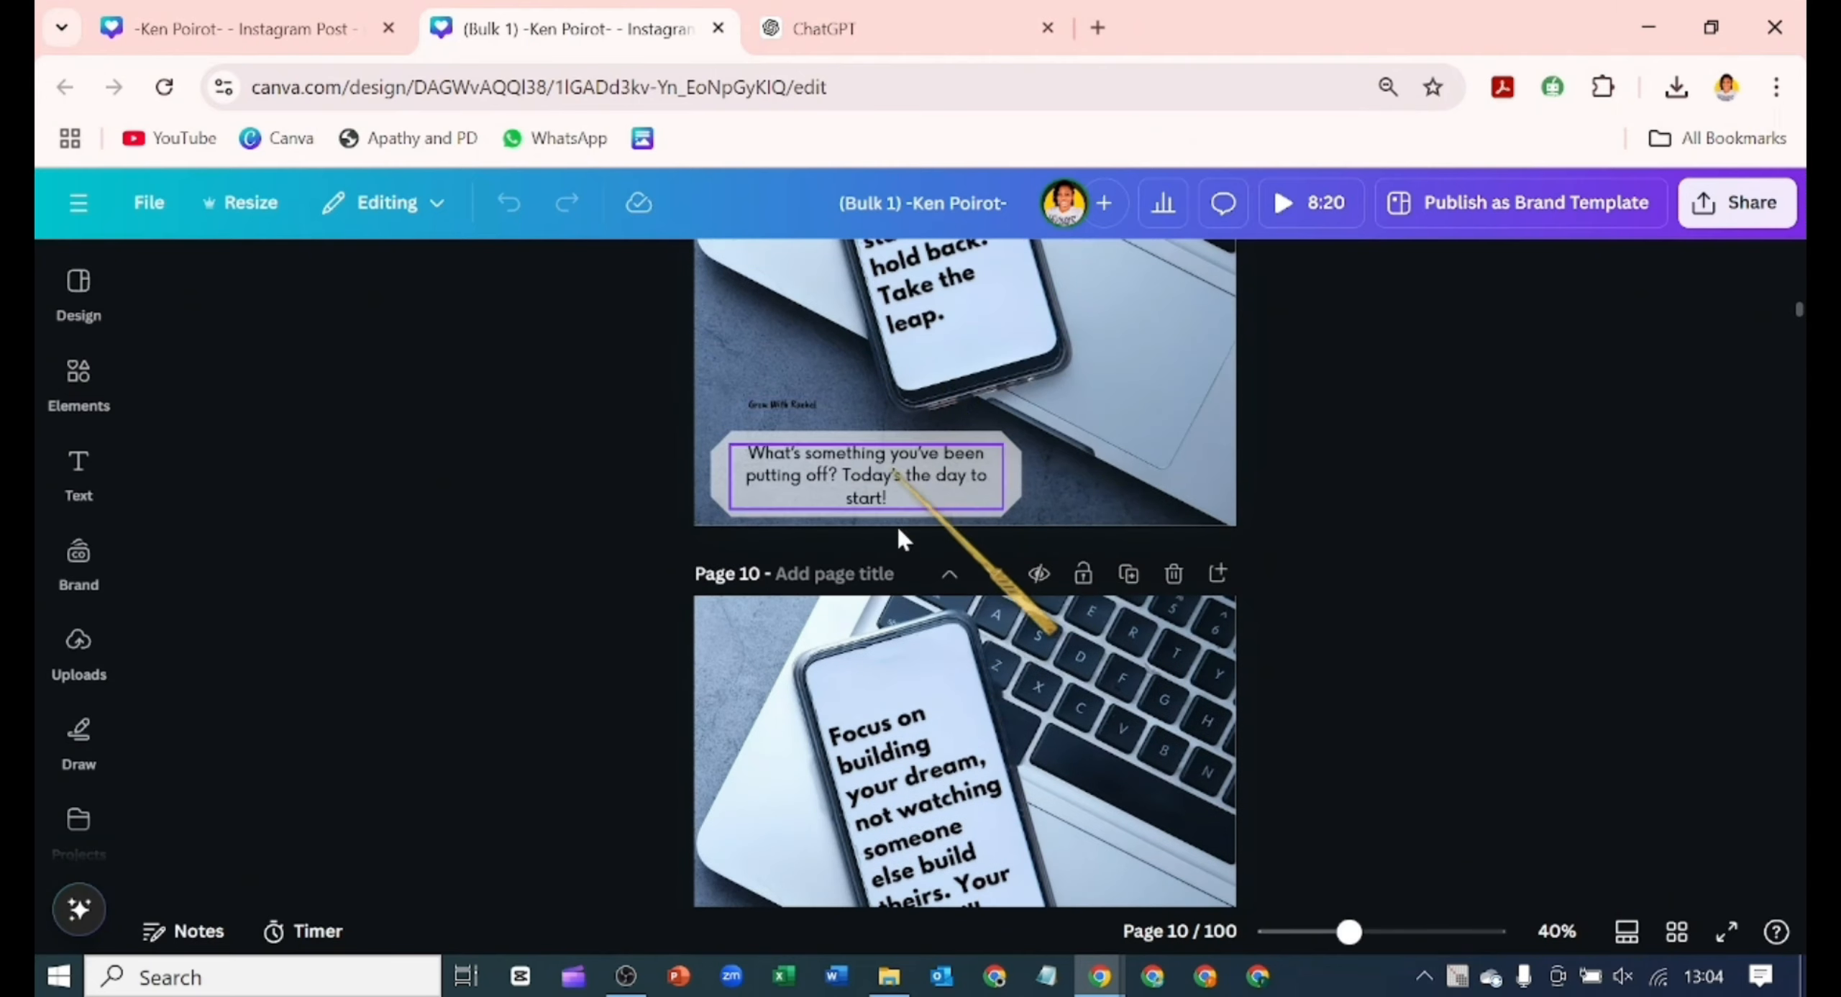
scroll(935, 612, "up", 15)
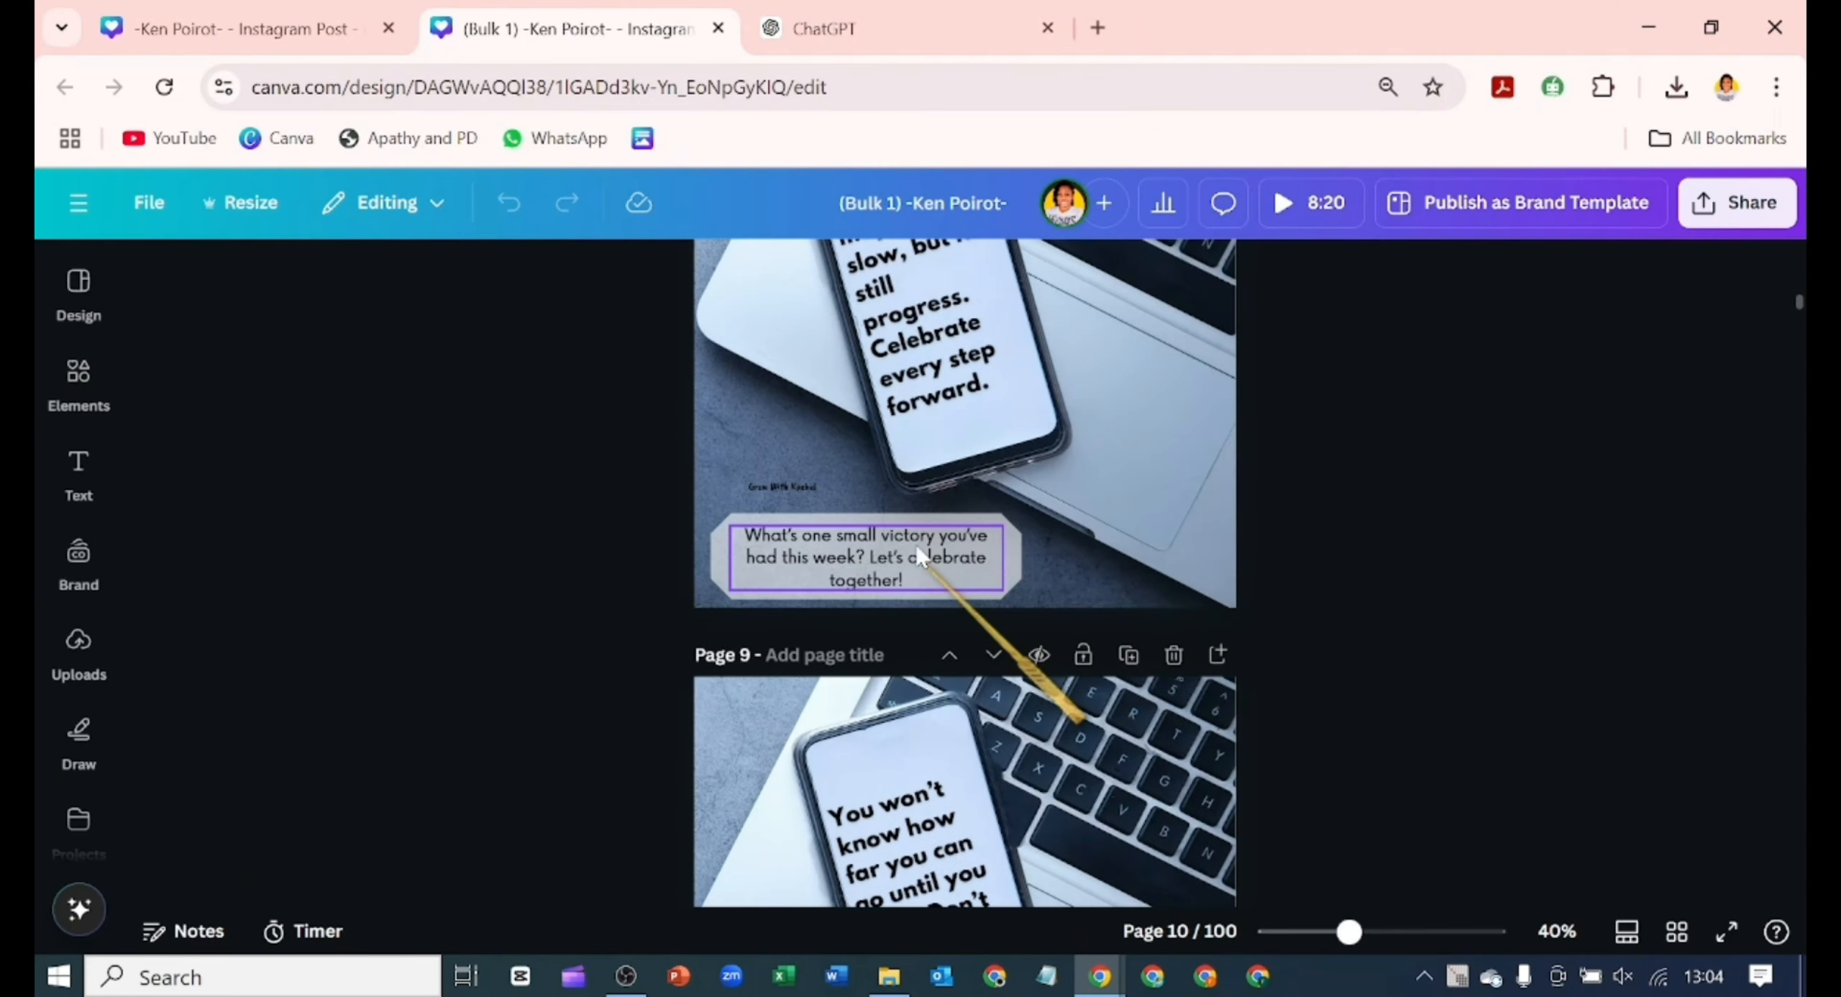
scroll(914, 515, "up", 20)
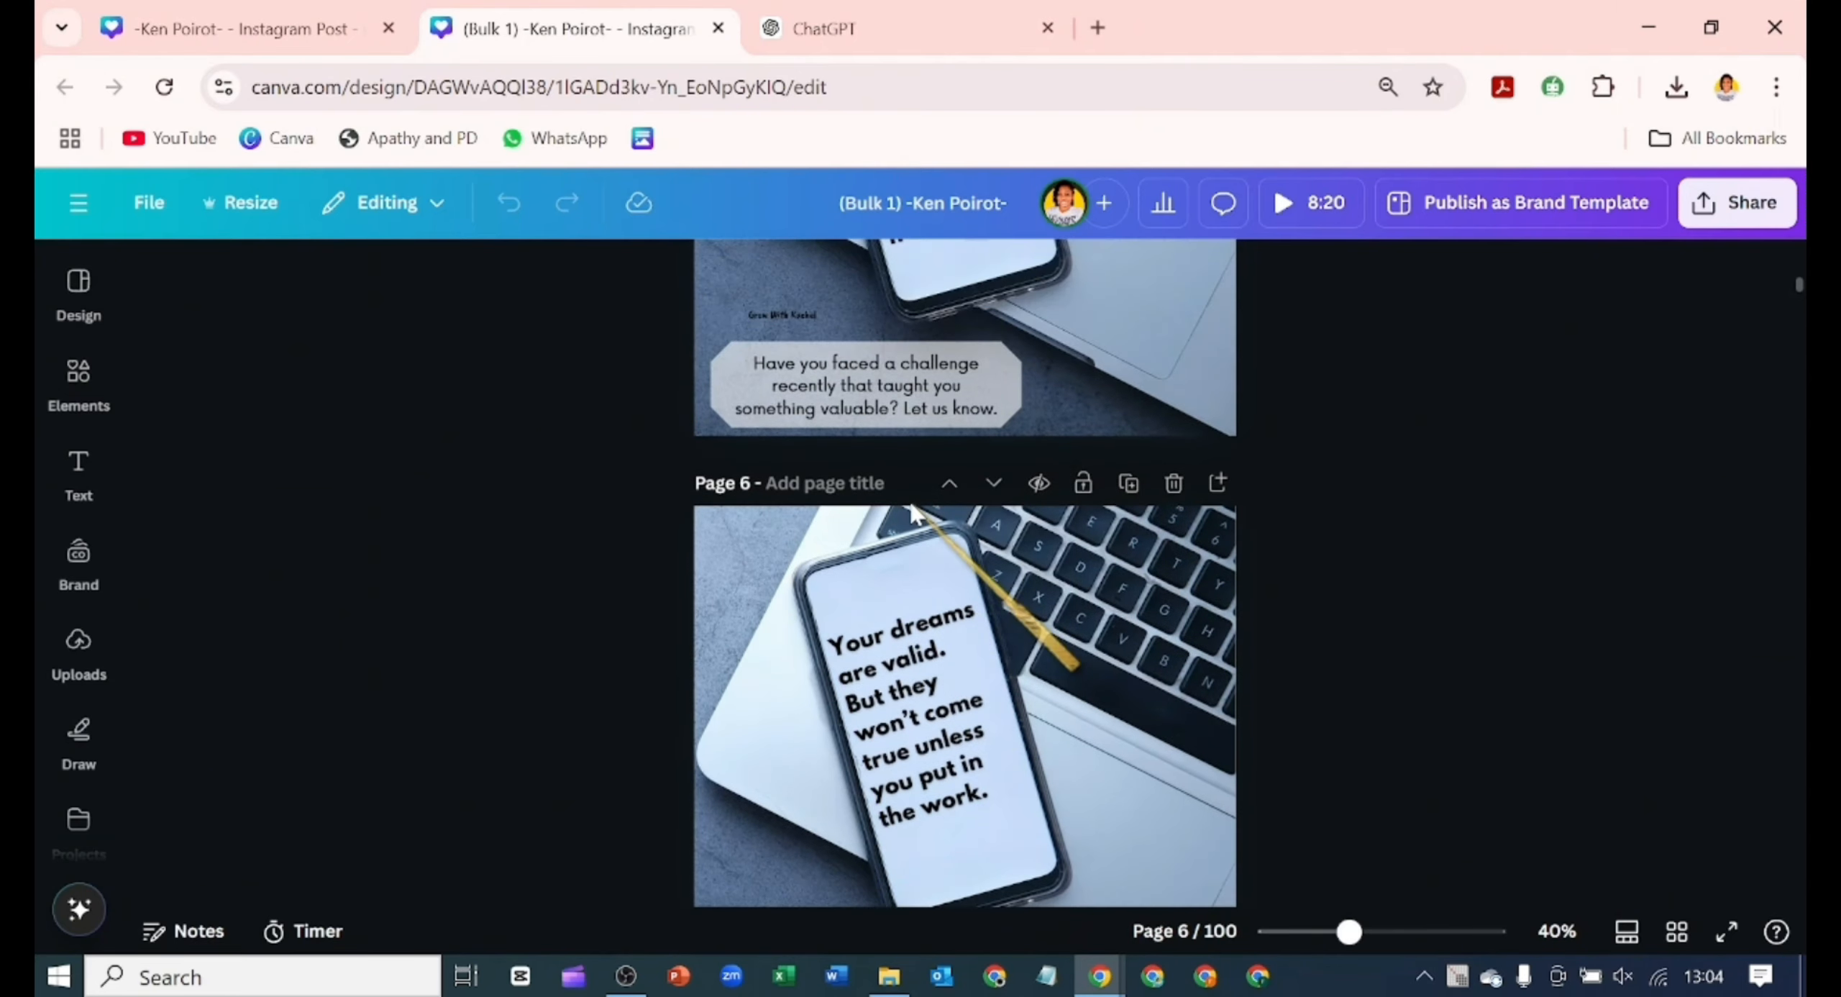
scroll(910, 512, "up", 14)
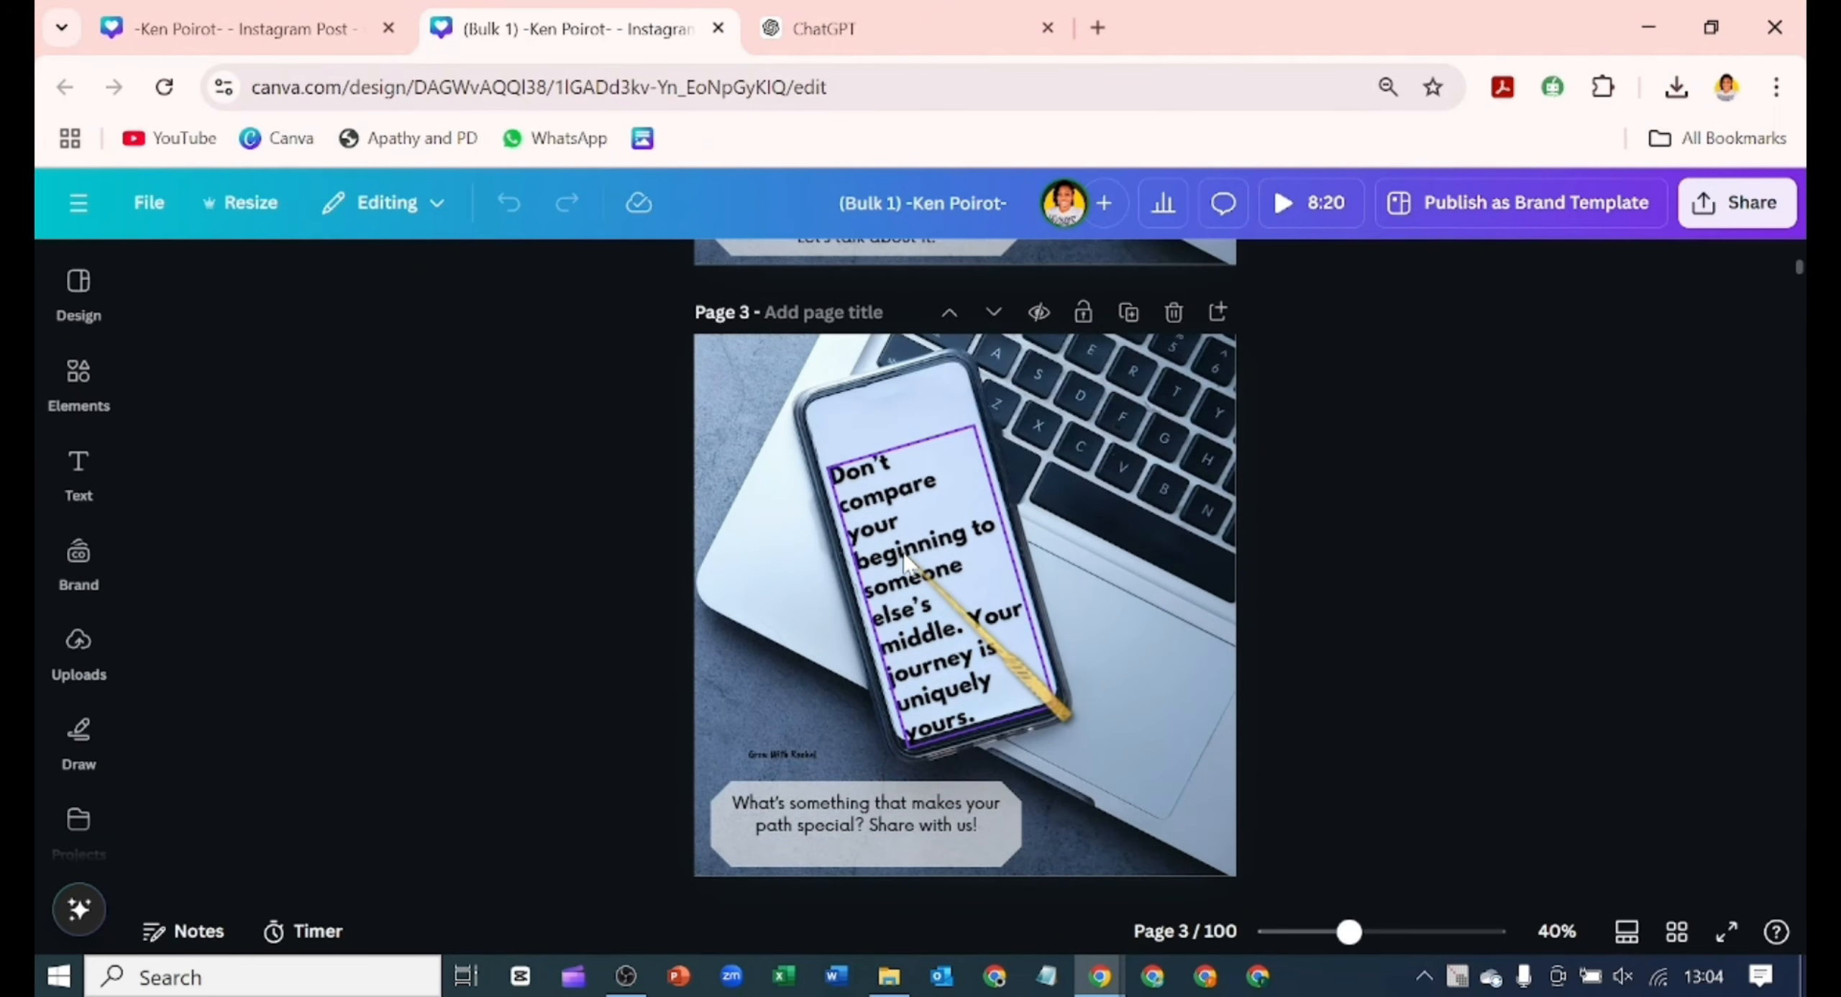
scroll(907, 560, "up", 8)
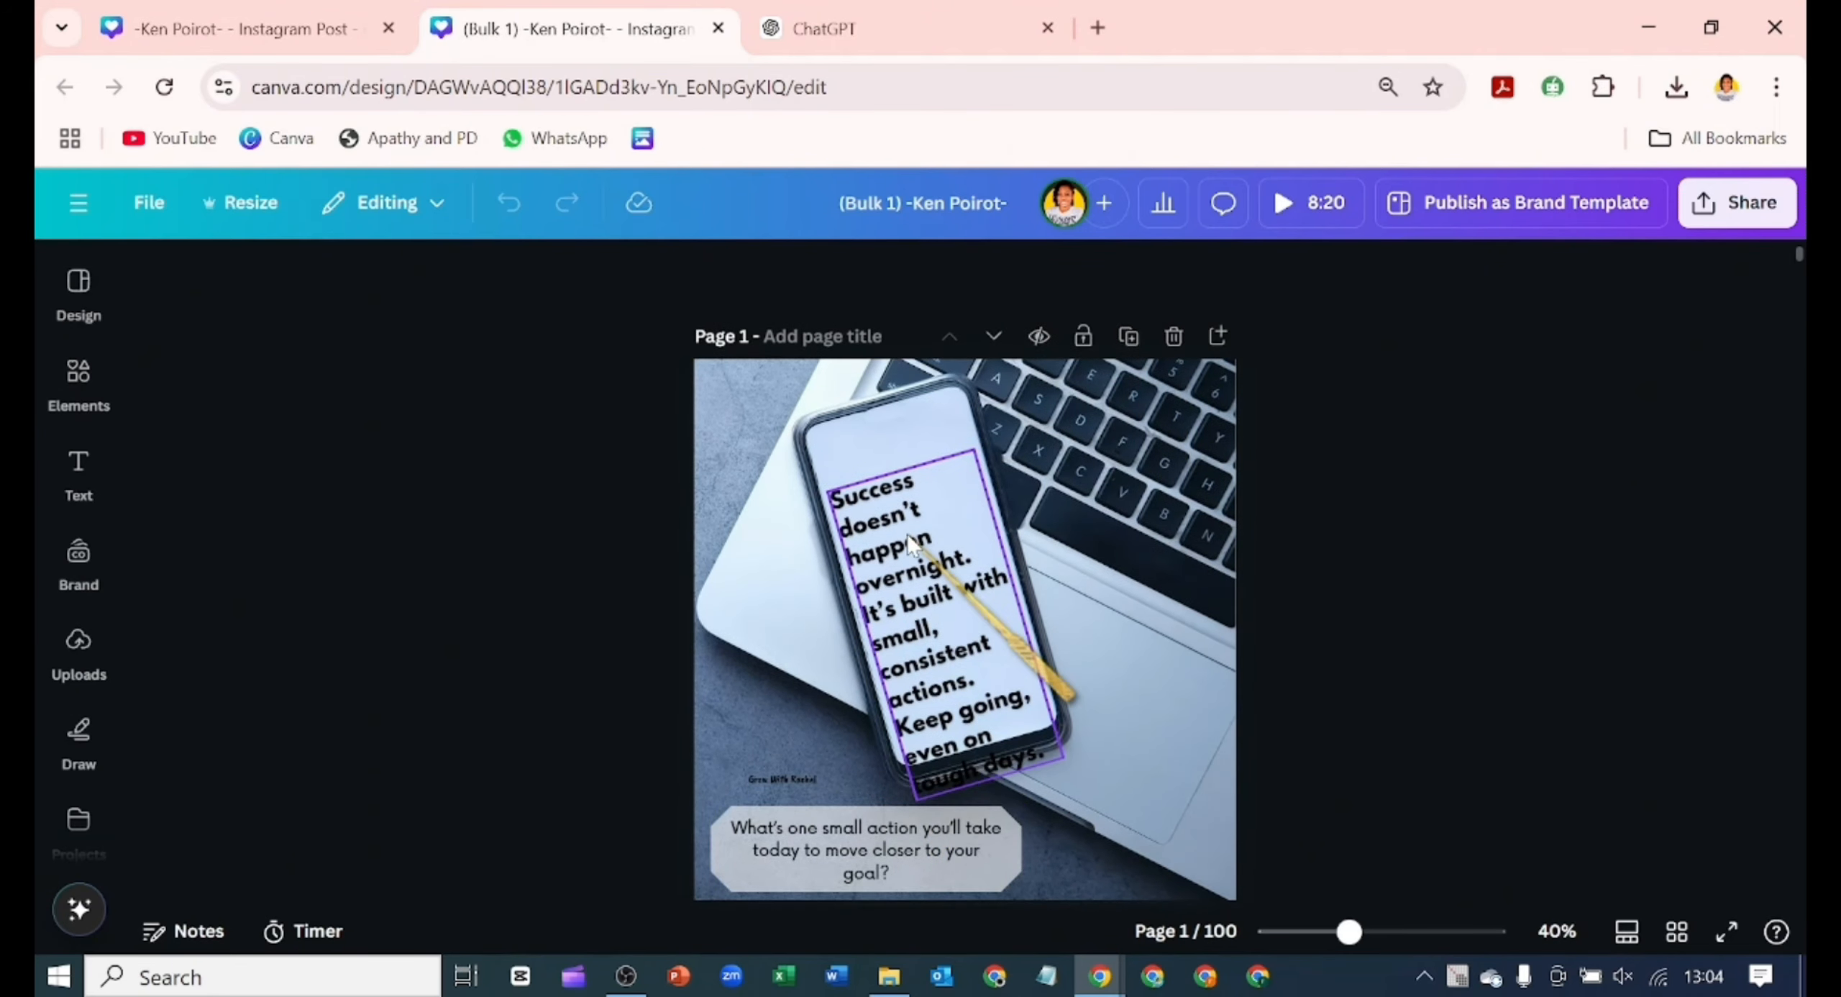
- Move page 1's quote text up so it fits within the phone screen, and preview the page's animation
left_click(910, 550)
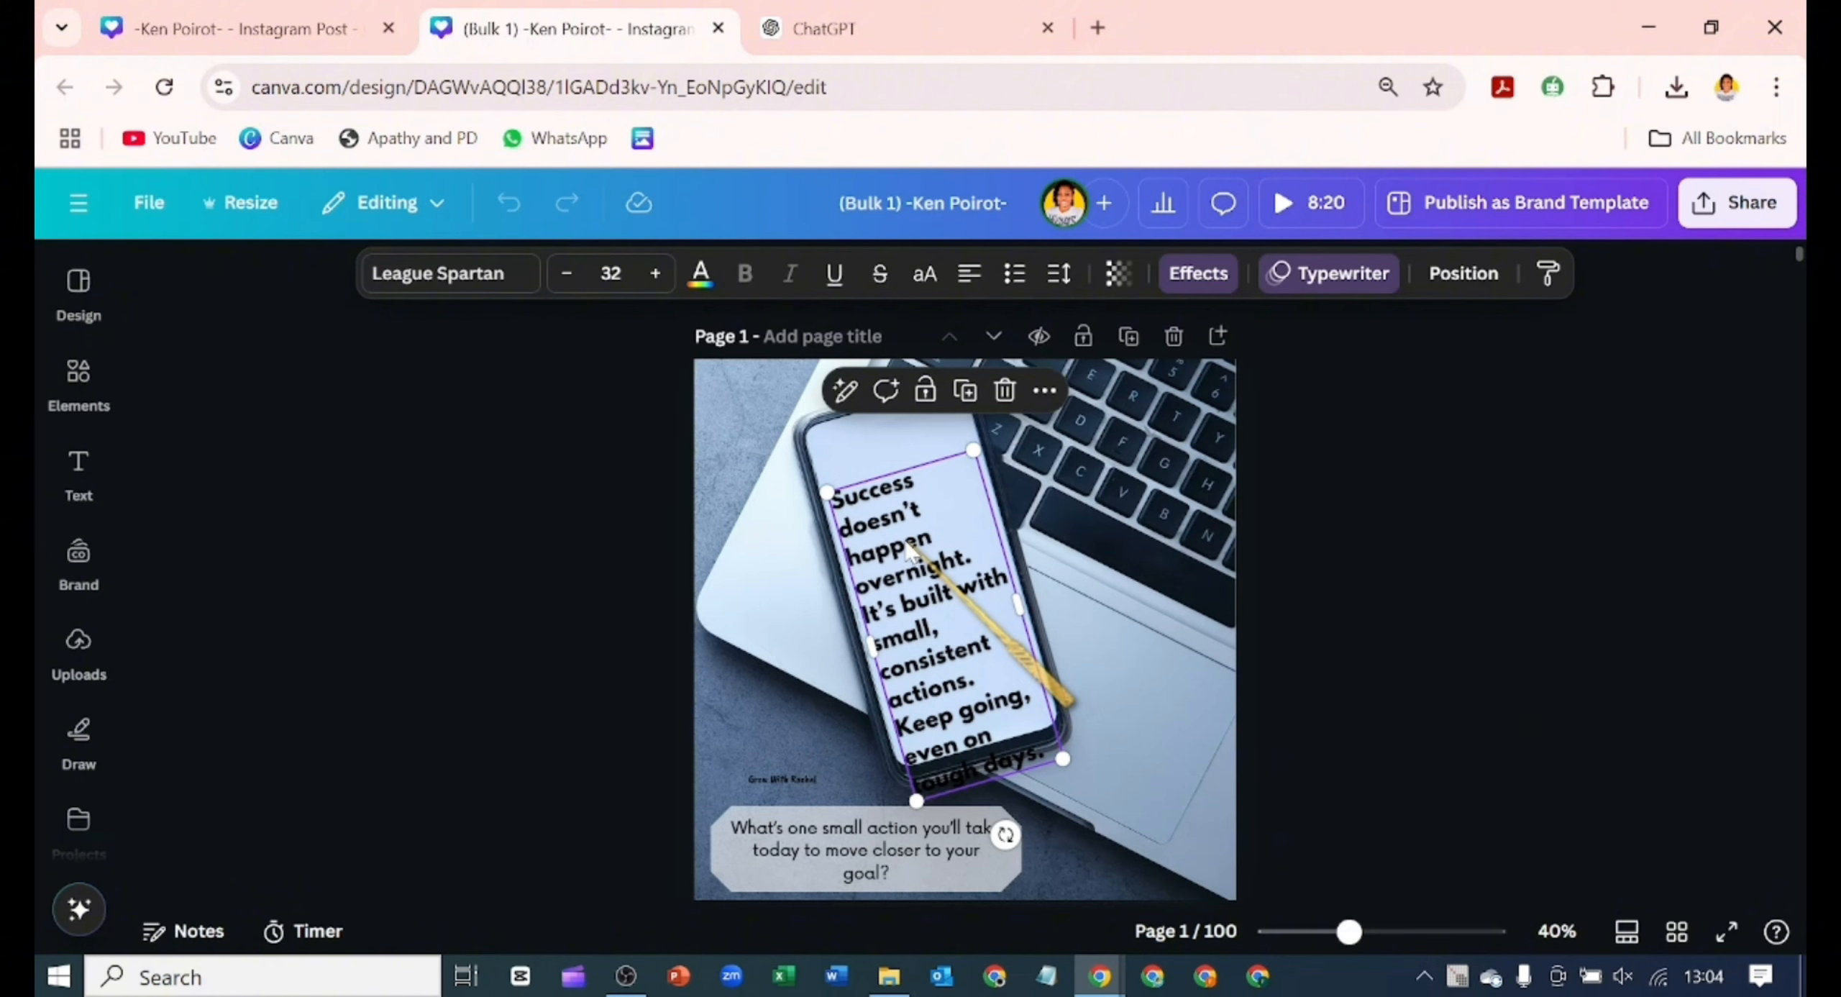
left_click_drag(905, 554, 895, 509)
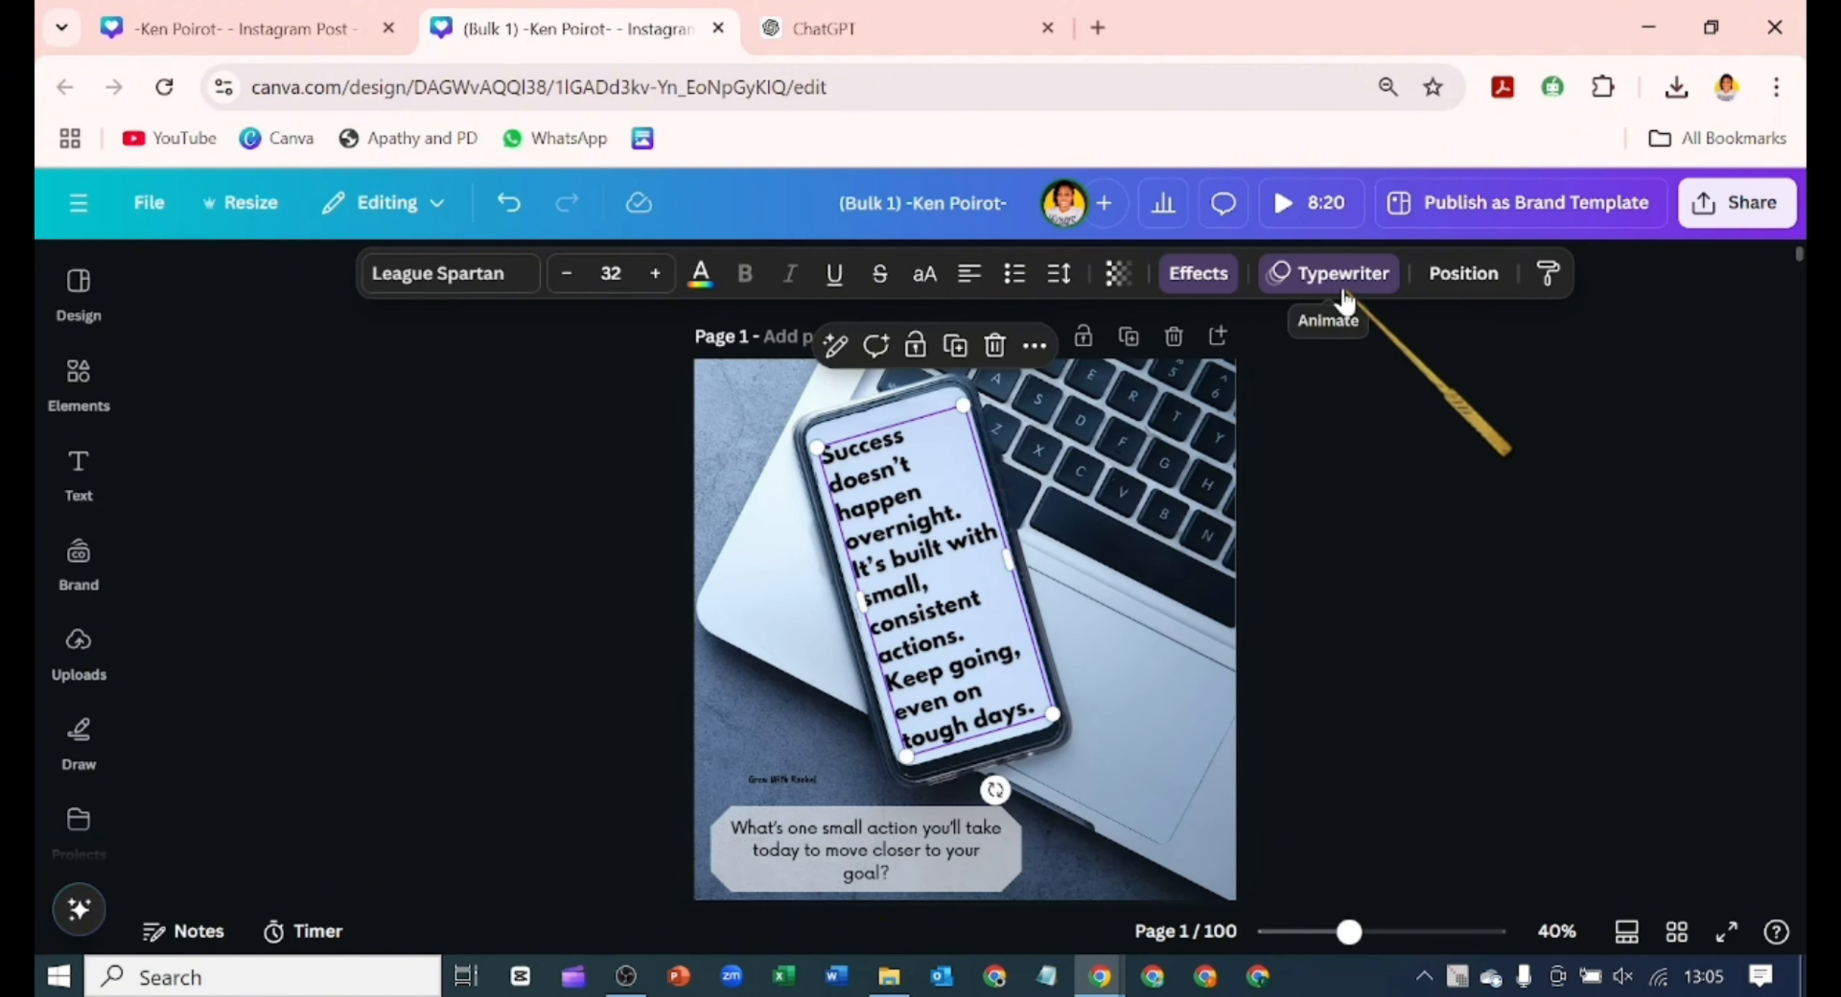
left_click(1326, 204)
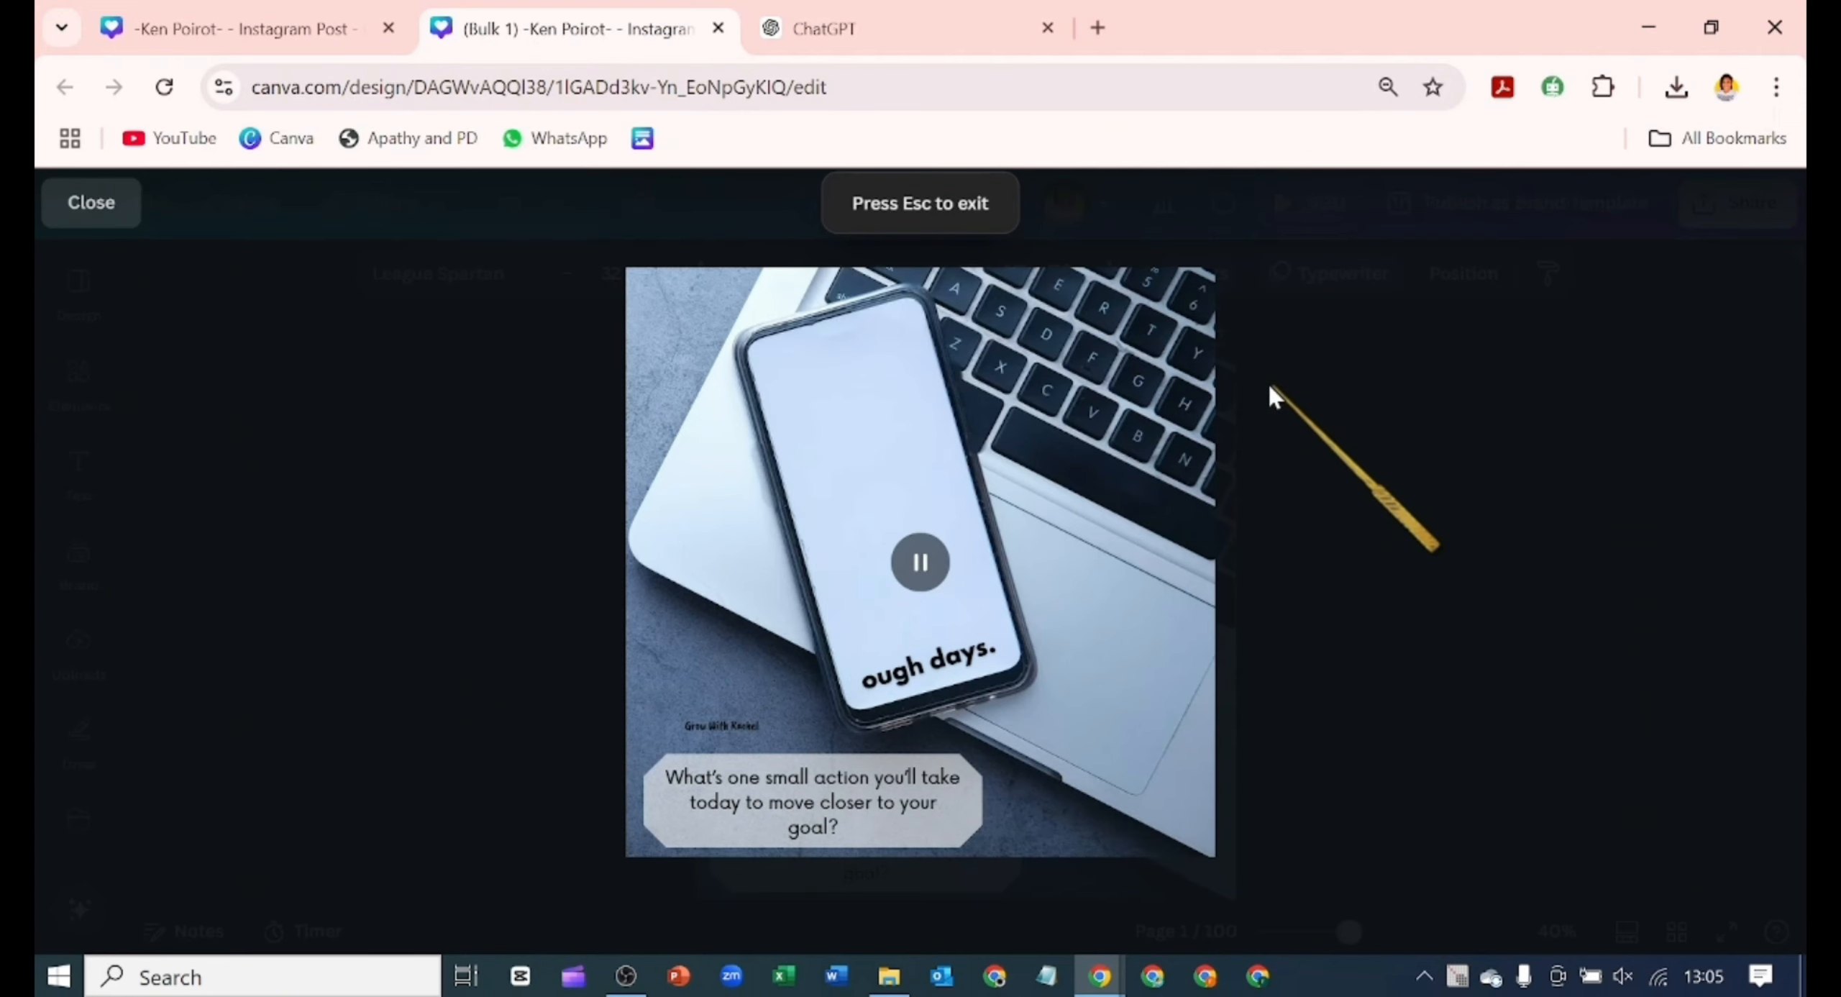
key("Escape")
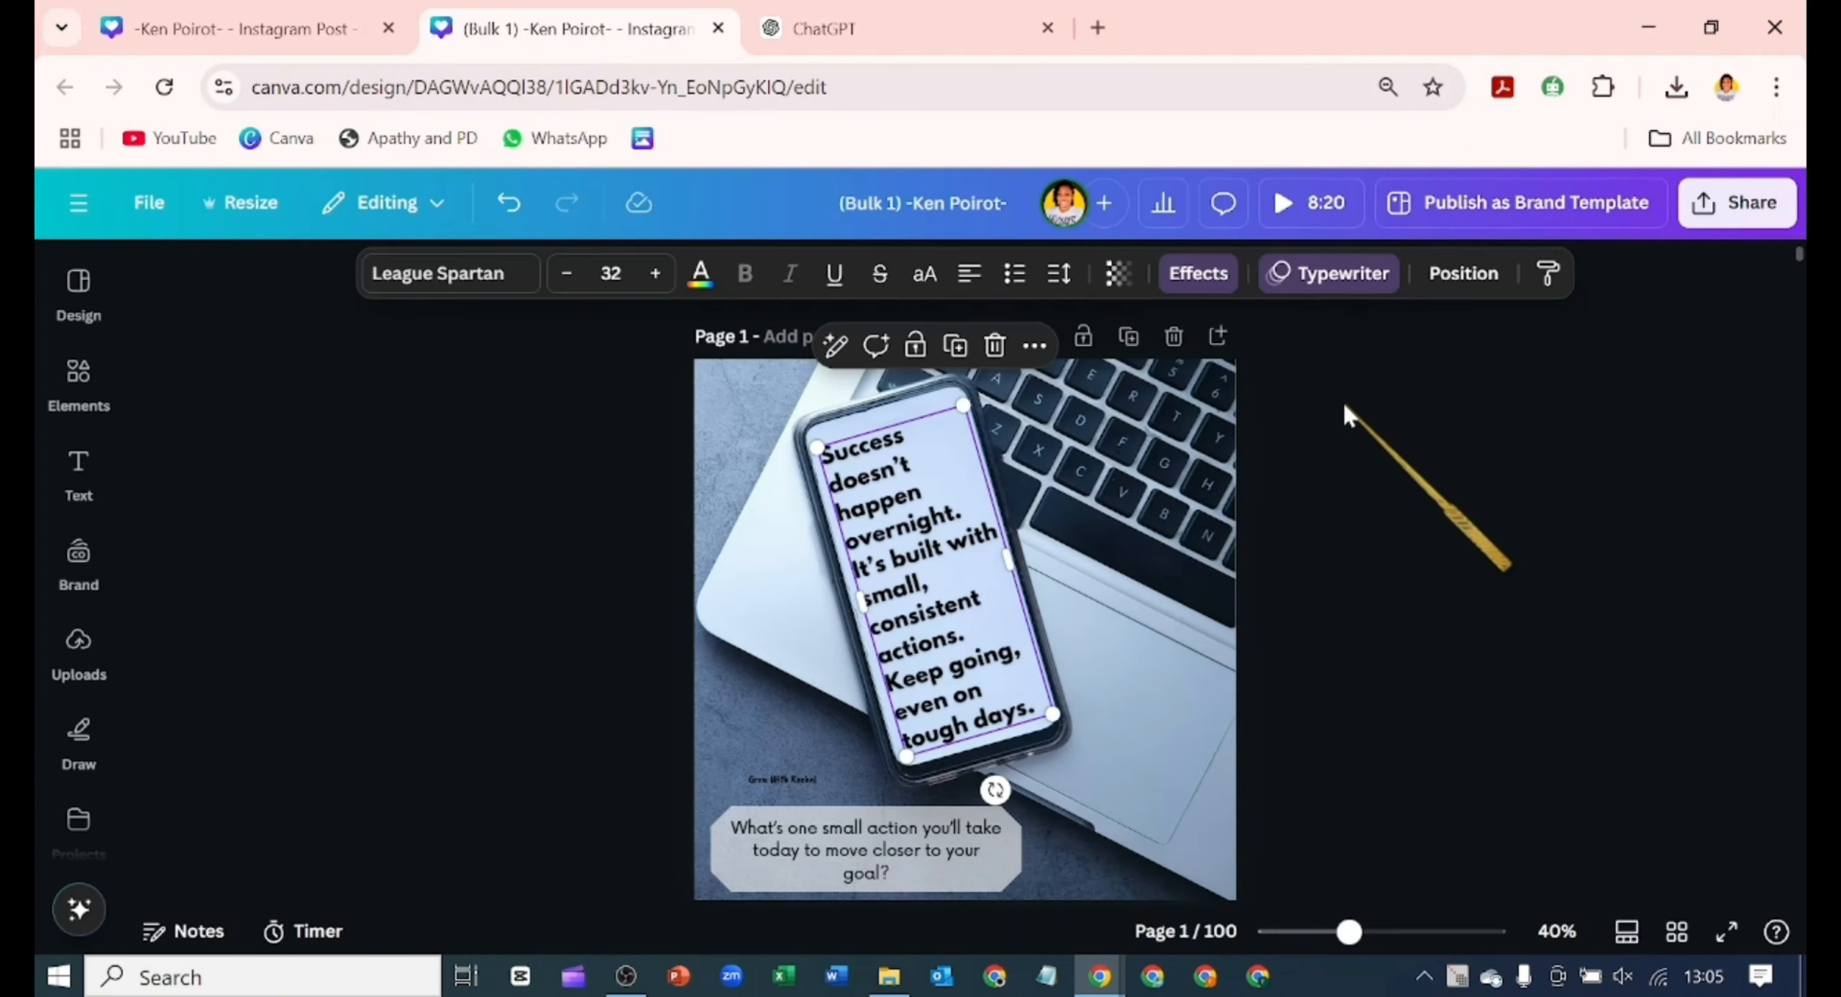
- Set page 1's Typewriter text animation to play only on enter and slow its speed to about a quarter of the range
left_click(1311, 287)
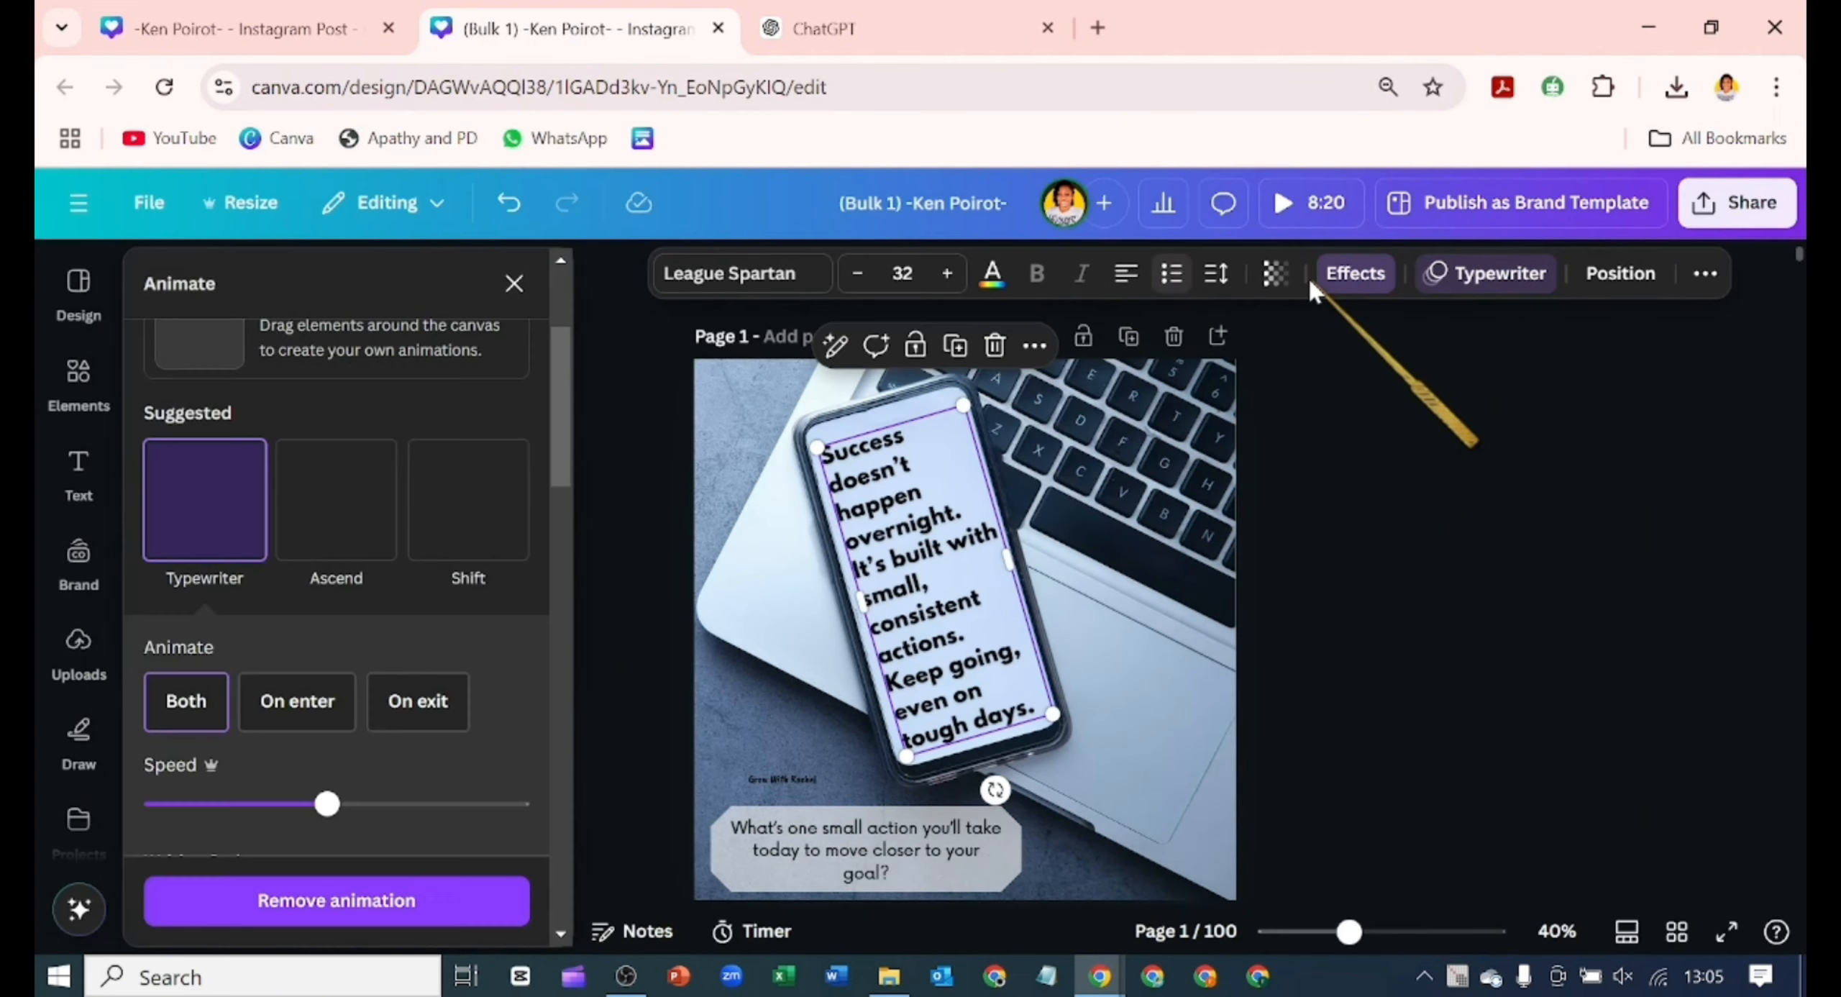
scroll(212, 769, "up", 2)
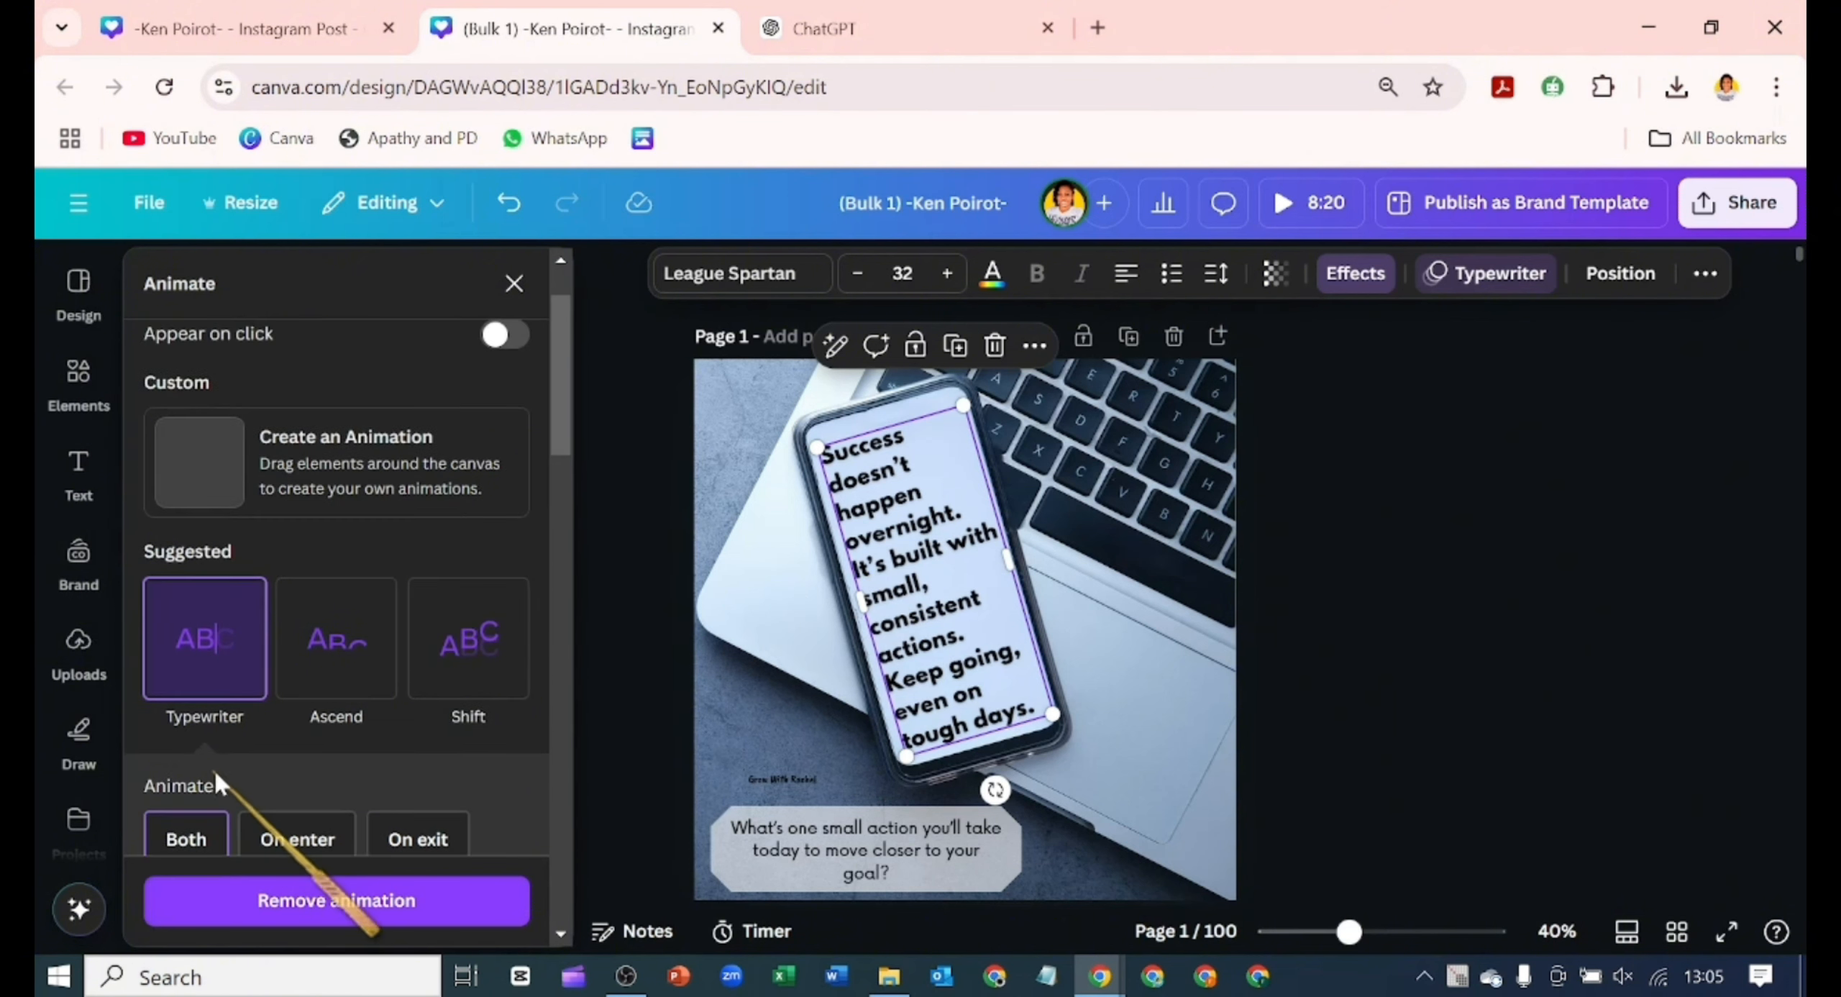
scroll(231, 765, "down", 4)
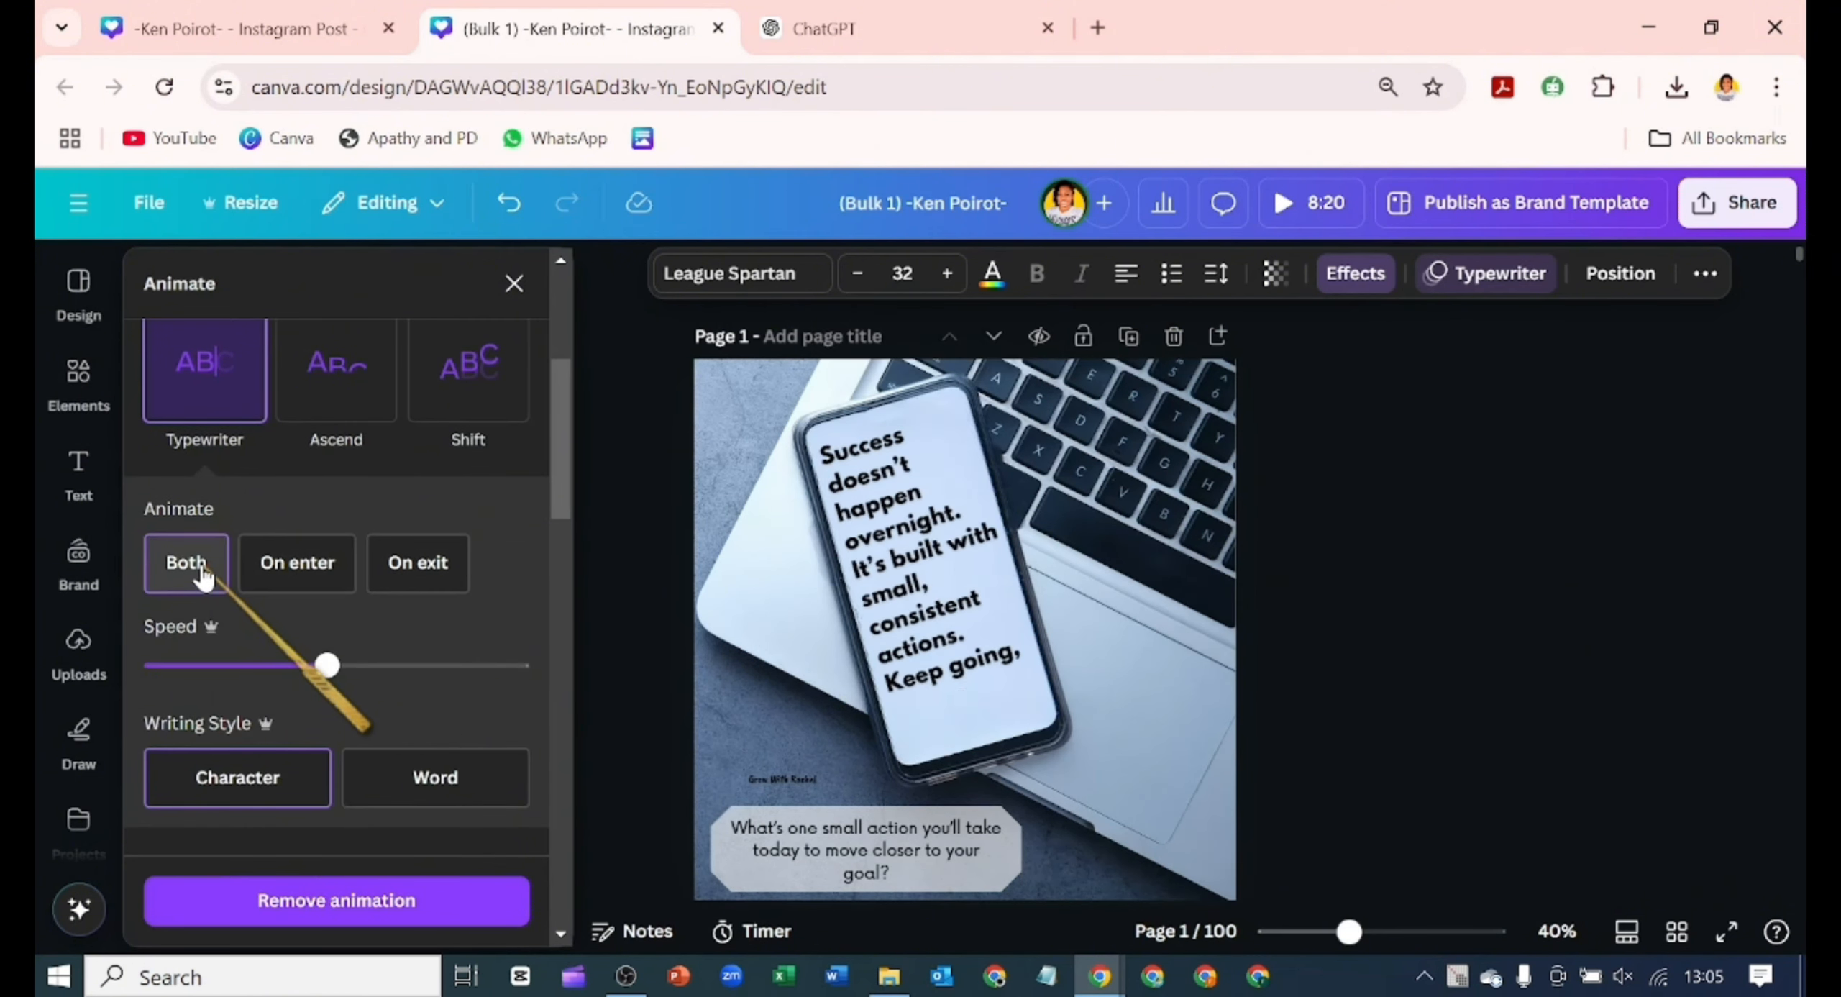
left_click(315, 590)
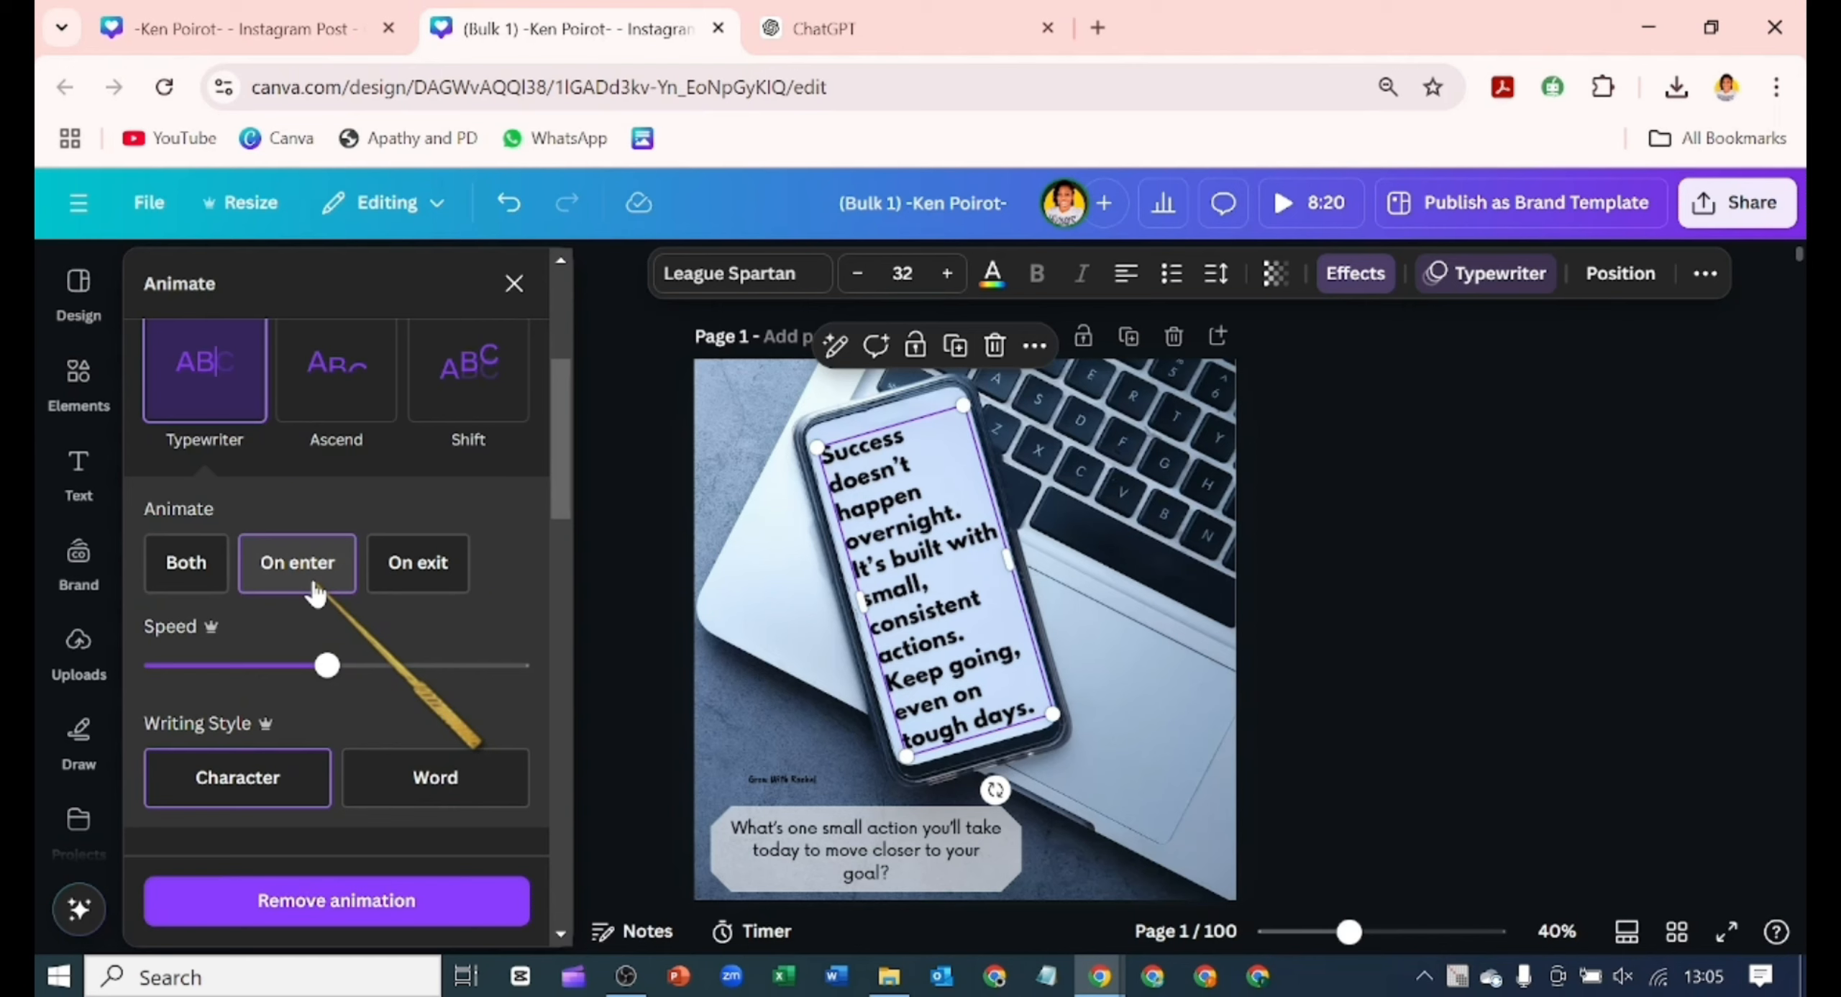
left_click(234, 665)
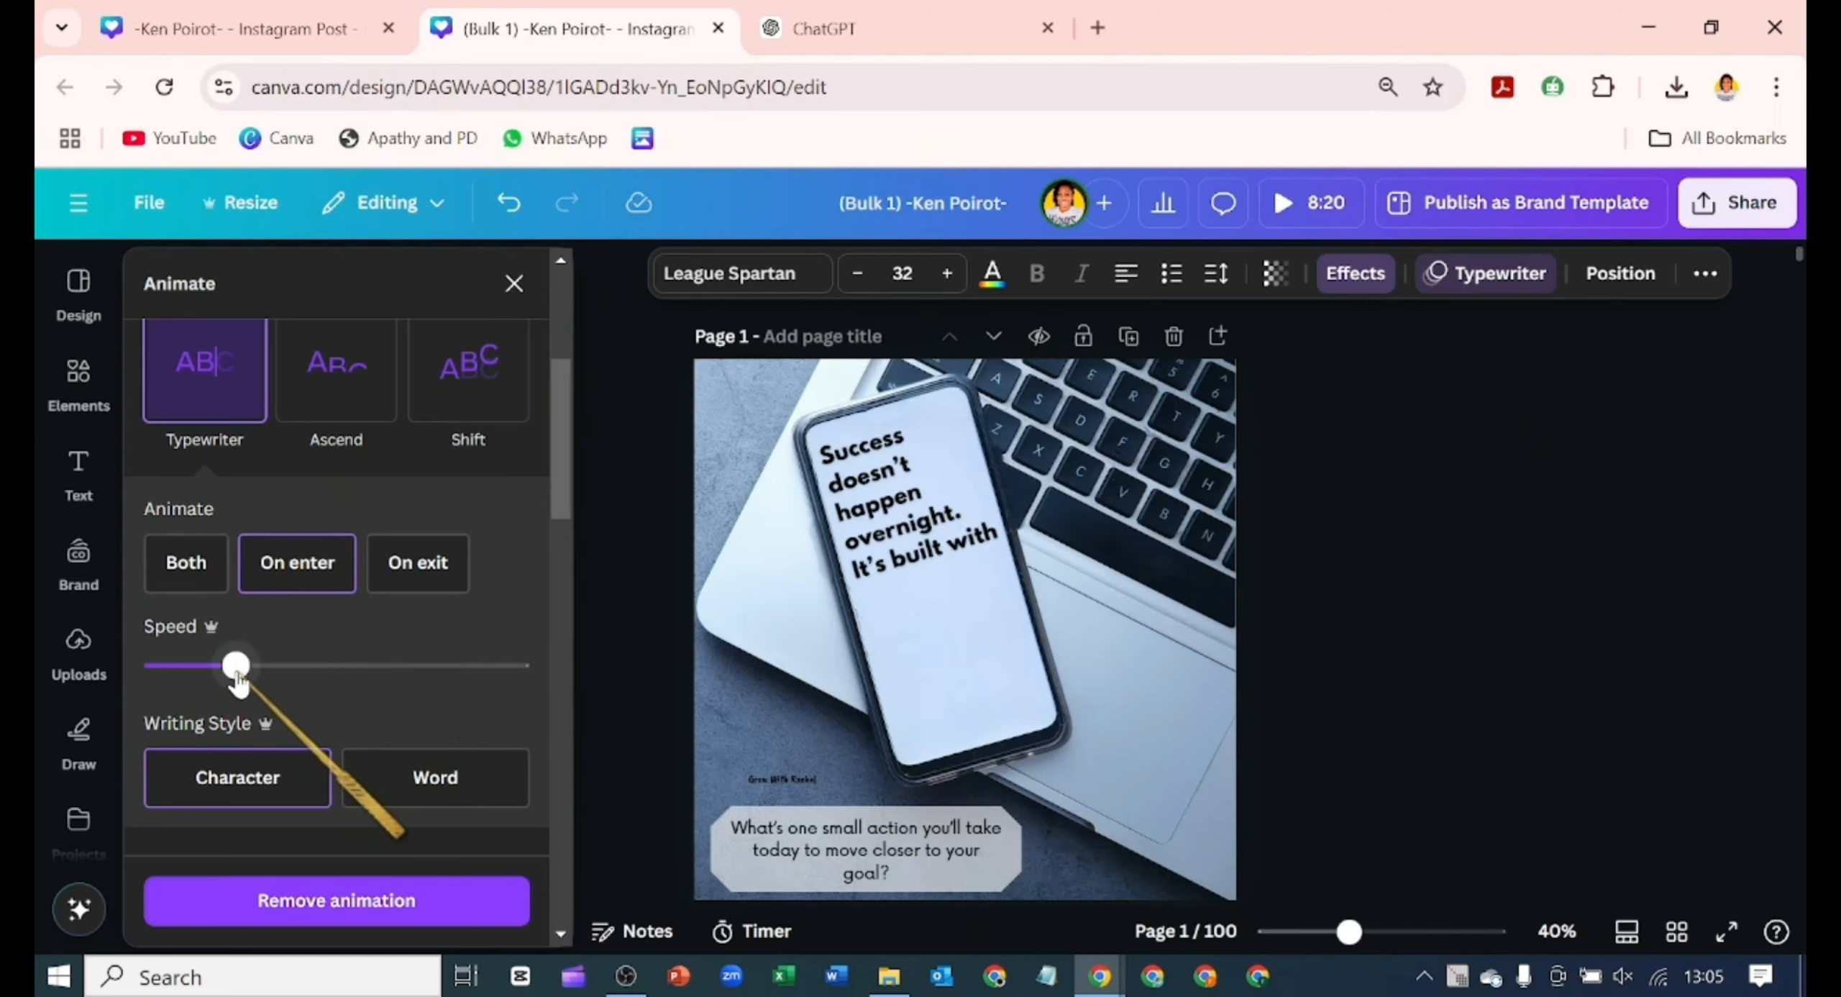
- Move page 3's quote text slightly higher so that it fits within the phone screen
scroll(1142, 687, "down", 15)
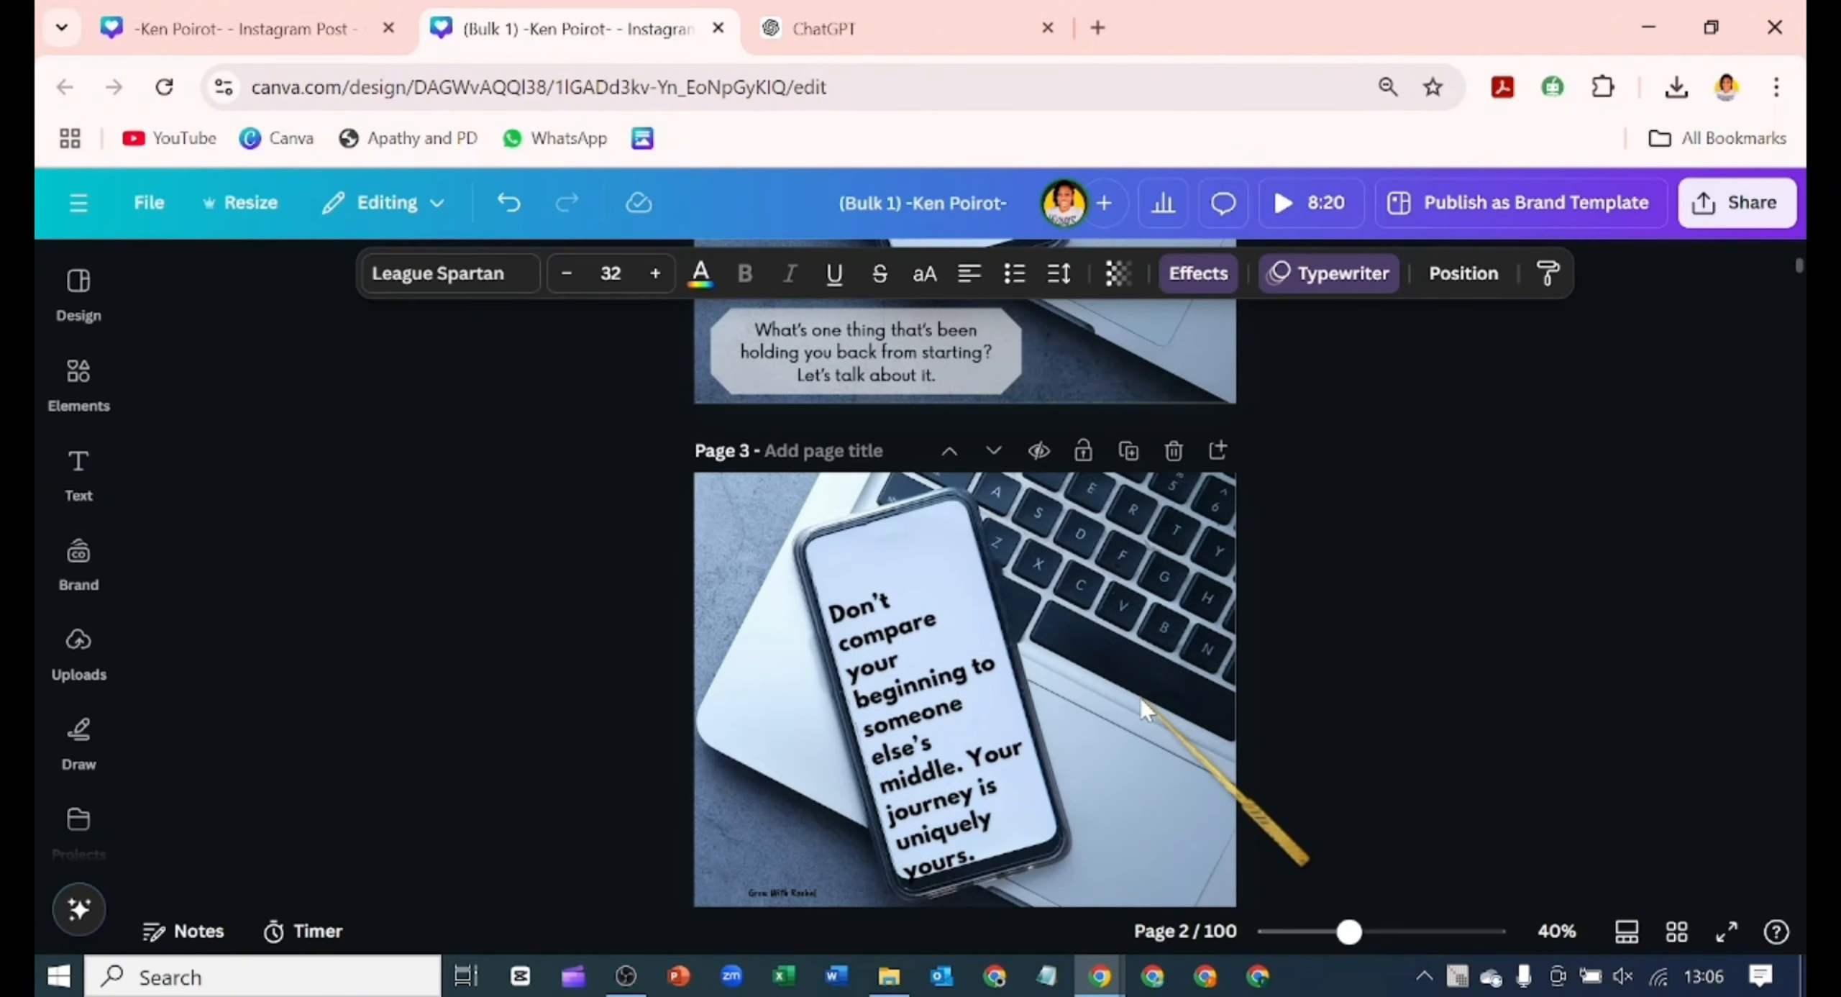
scroll(1143, 688, "up", 5)
left_click(940, 774)
scroll(940, 774, "down", 1)
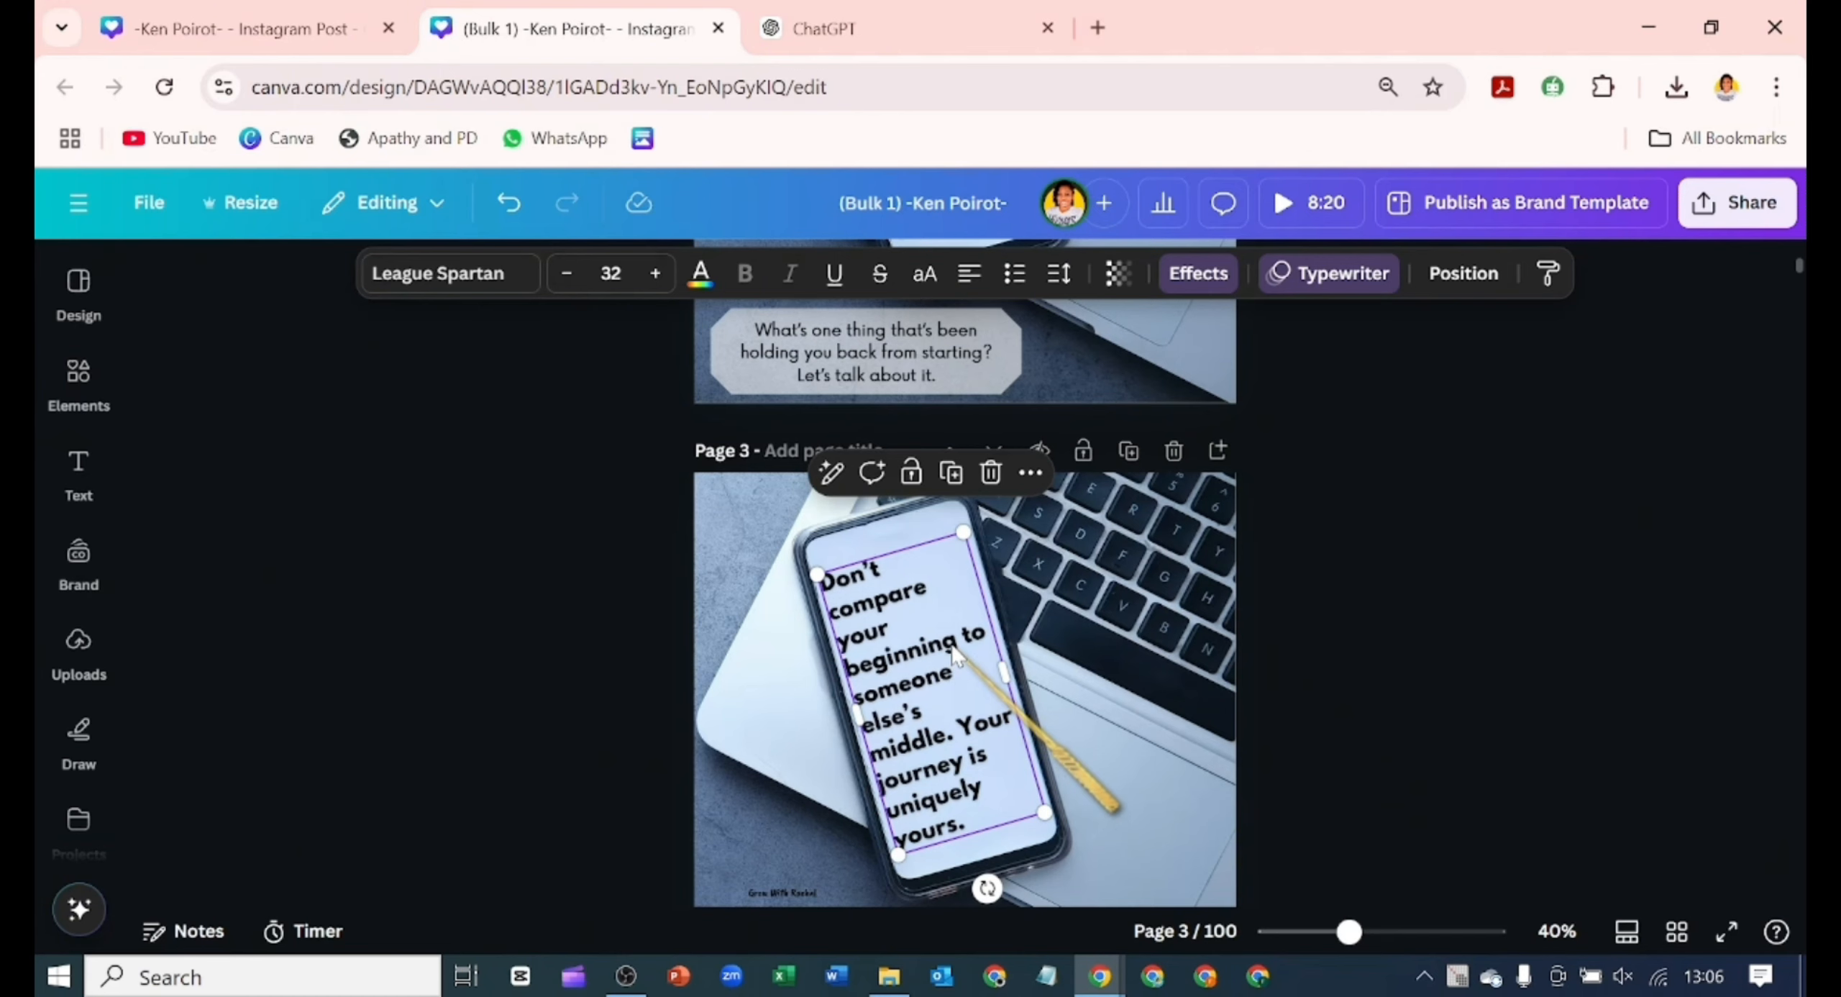
- Check how the quote text fits the phone screen on pages 2 through 16
scroll(964, 656, "up", 7)
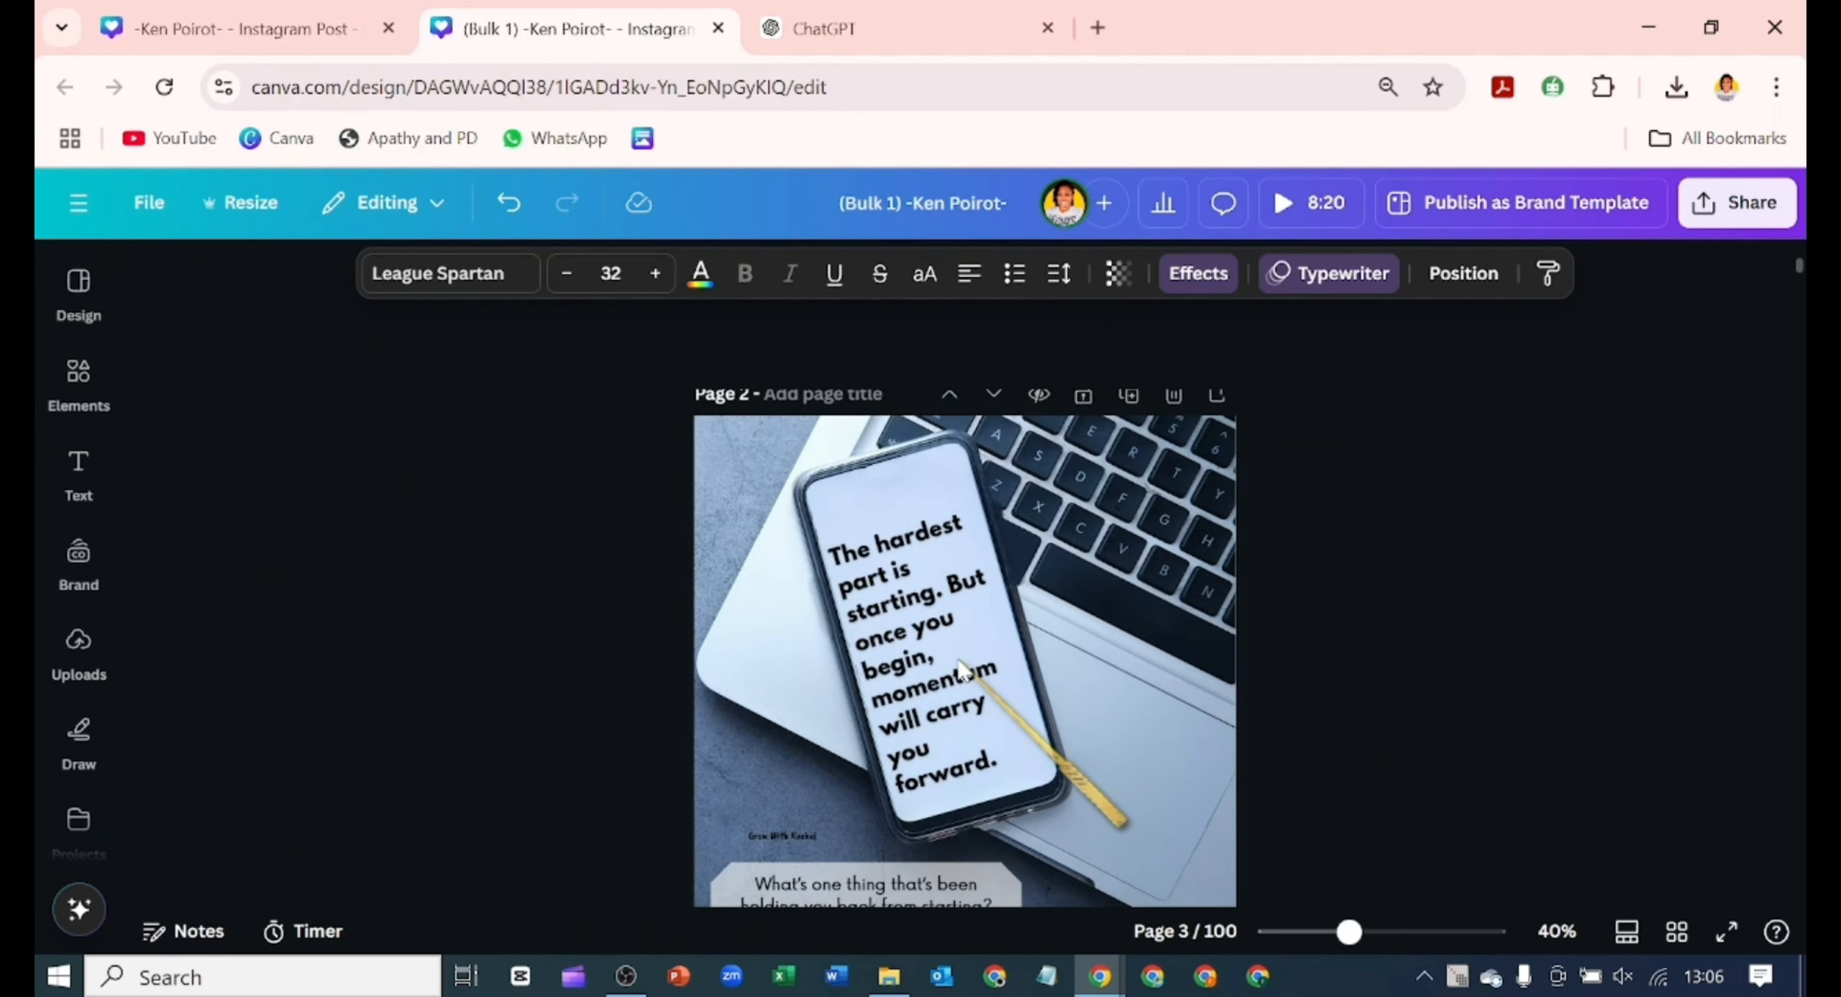
scroll(971, 640, "down", 7)
scroll(971, 640, "down", 15)
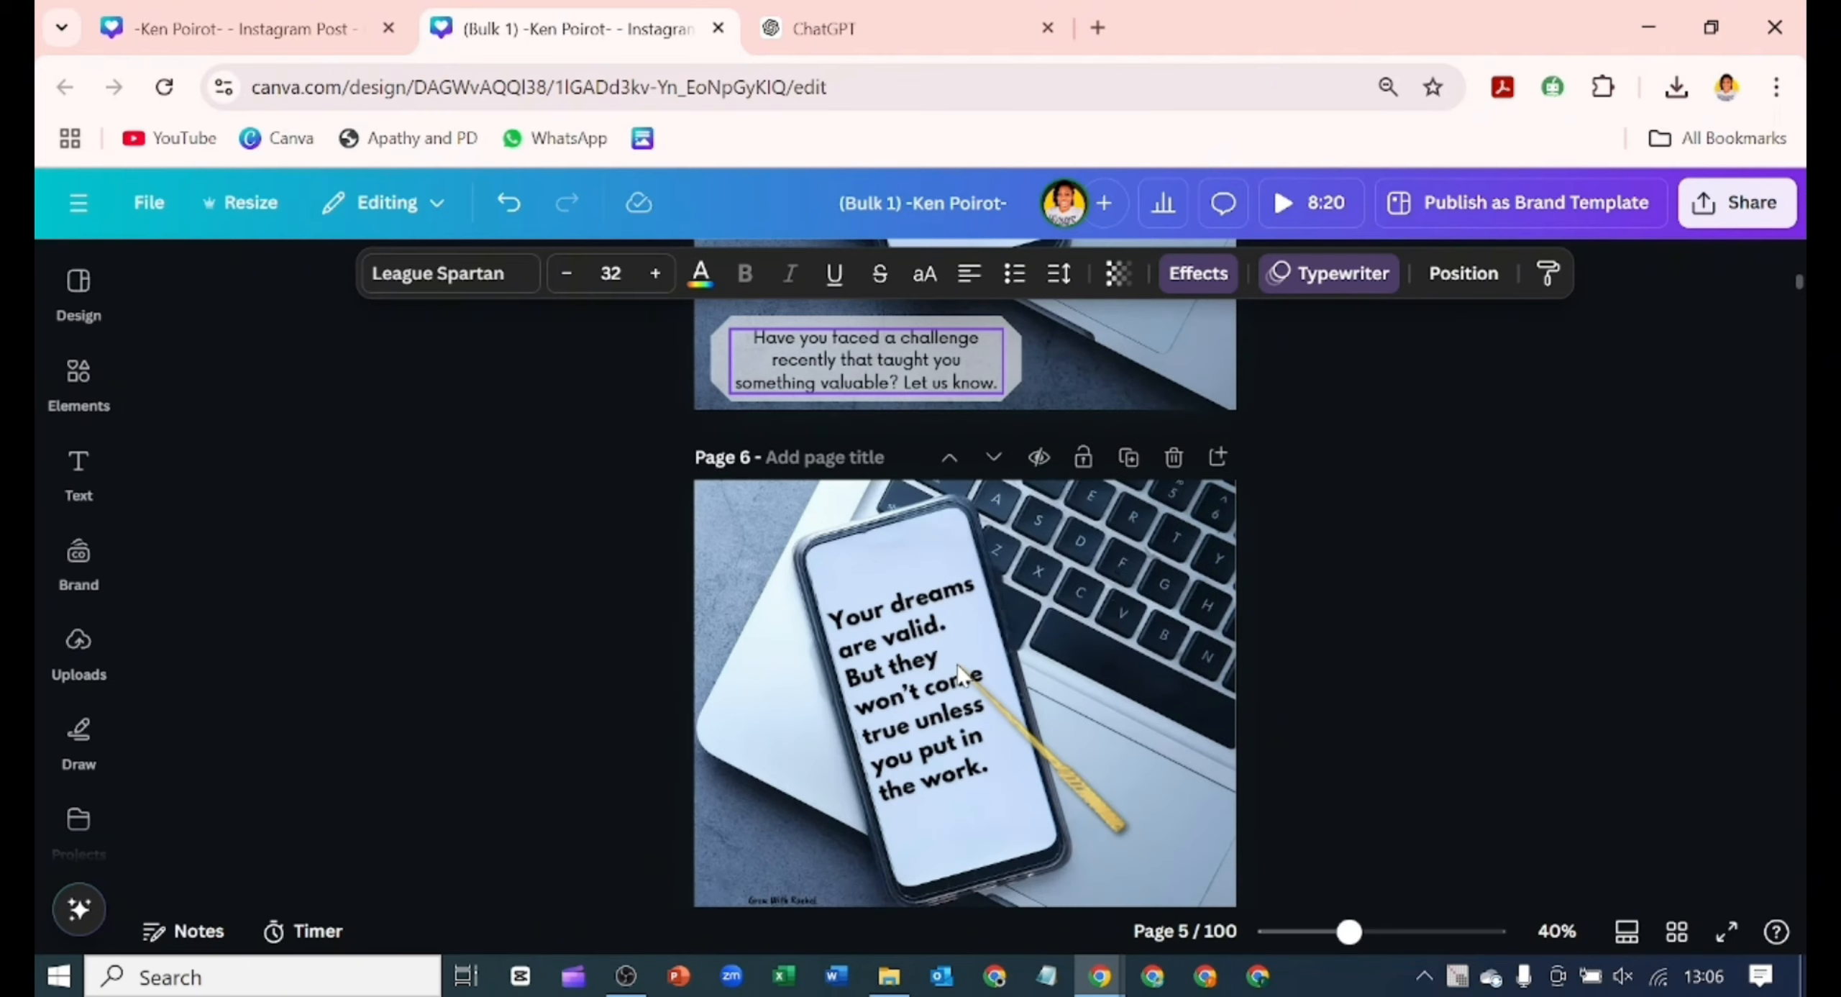
scroll(952, 640, "down", 10)
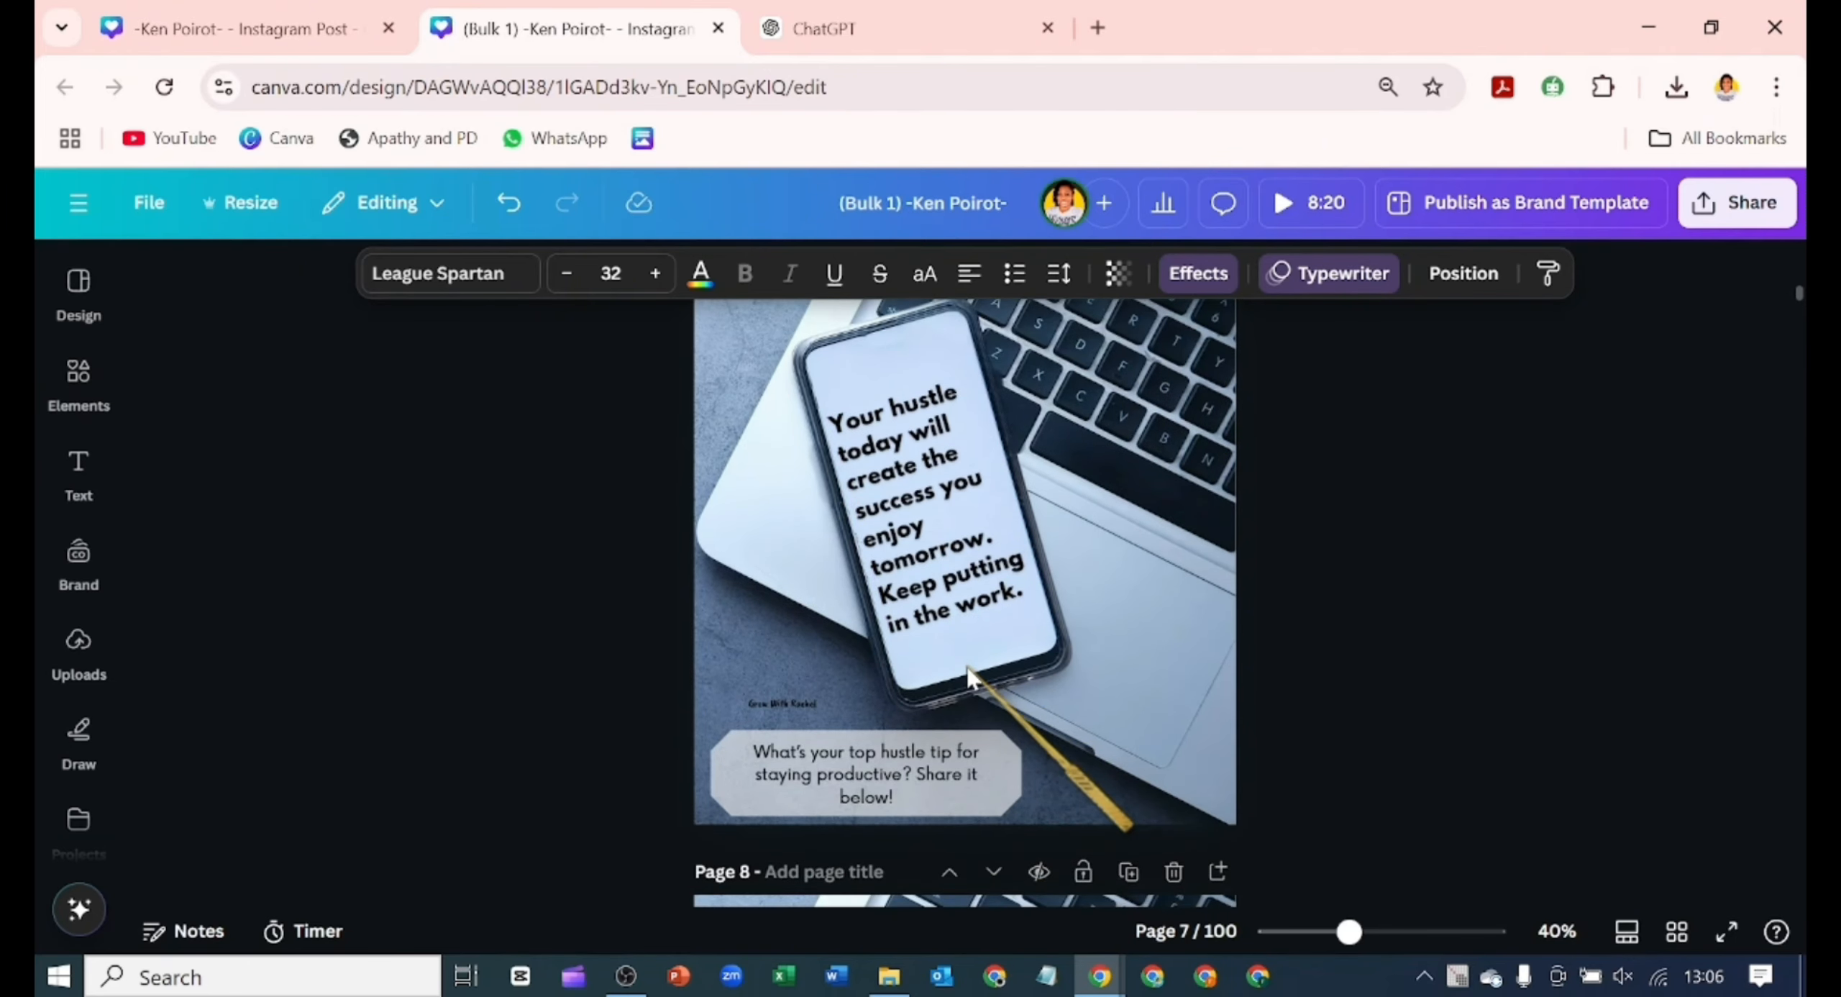
scroll(981, 653, "down", 10)
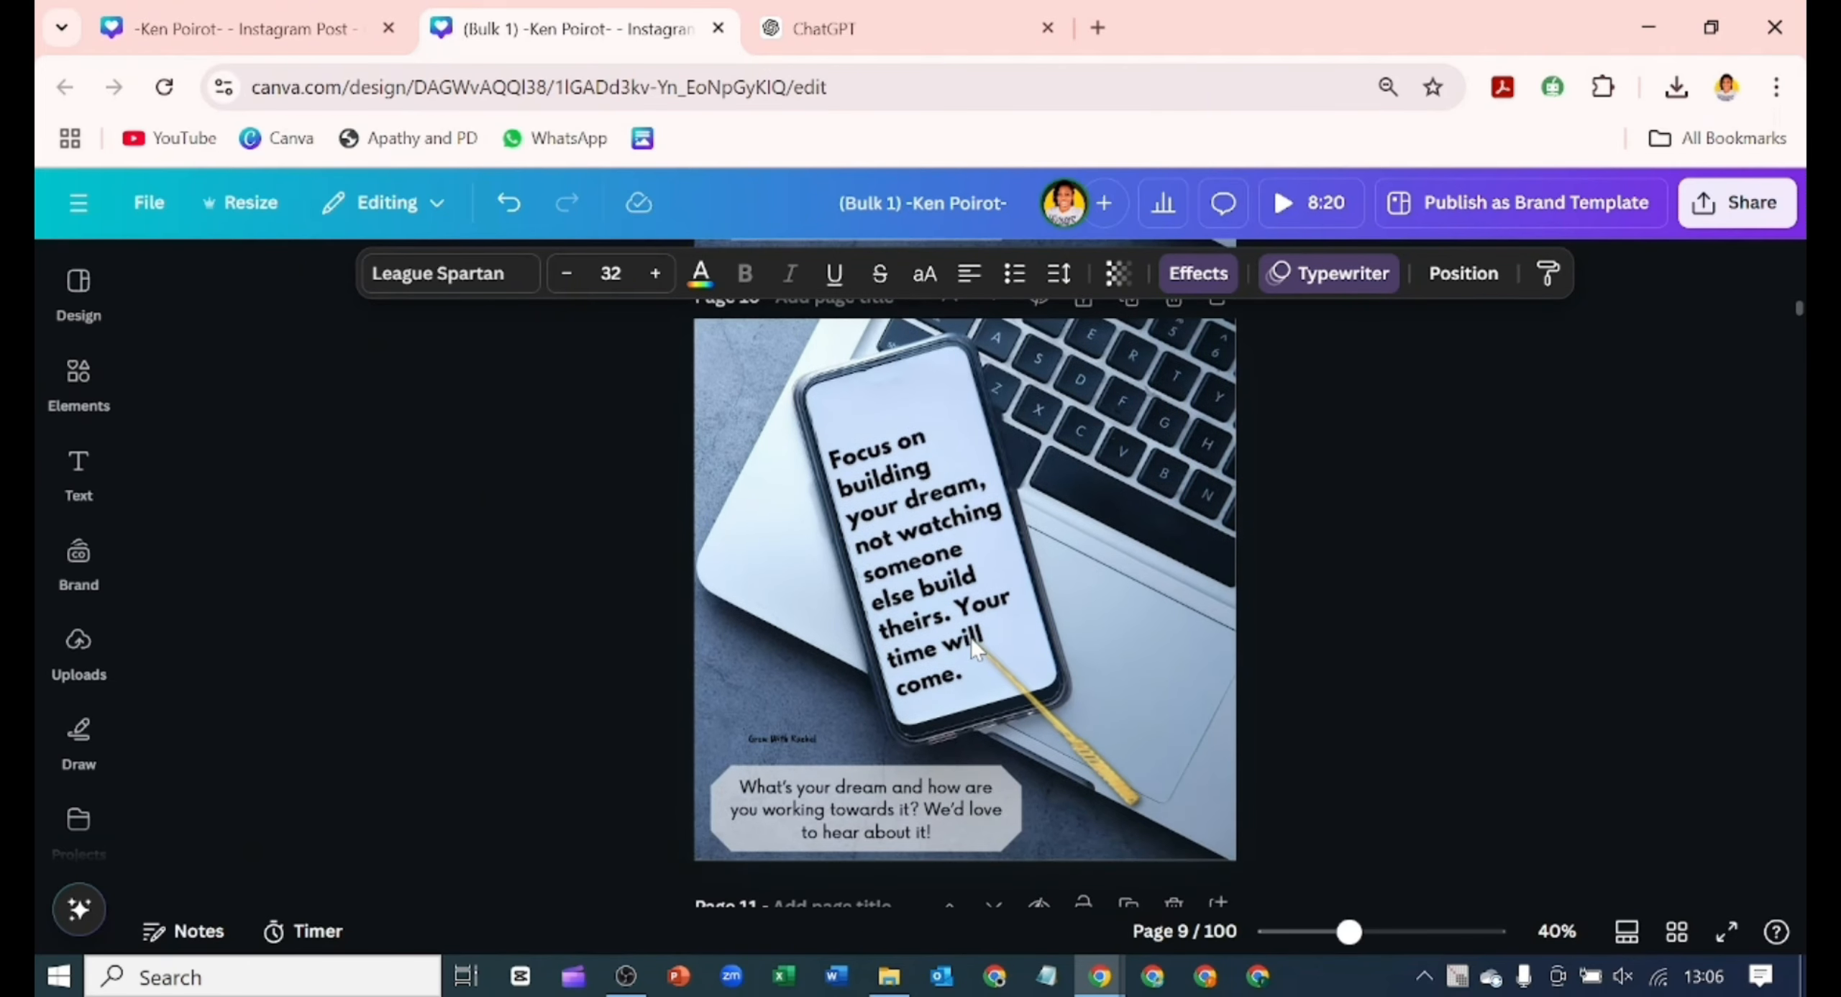
scroll(966, 638, "down", 10)
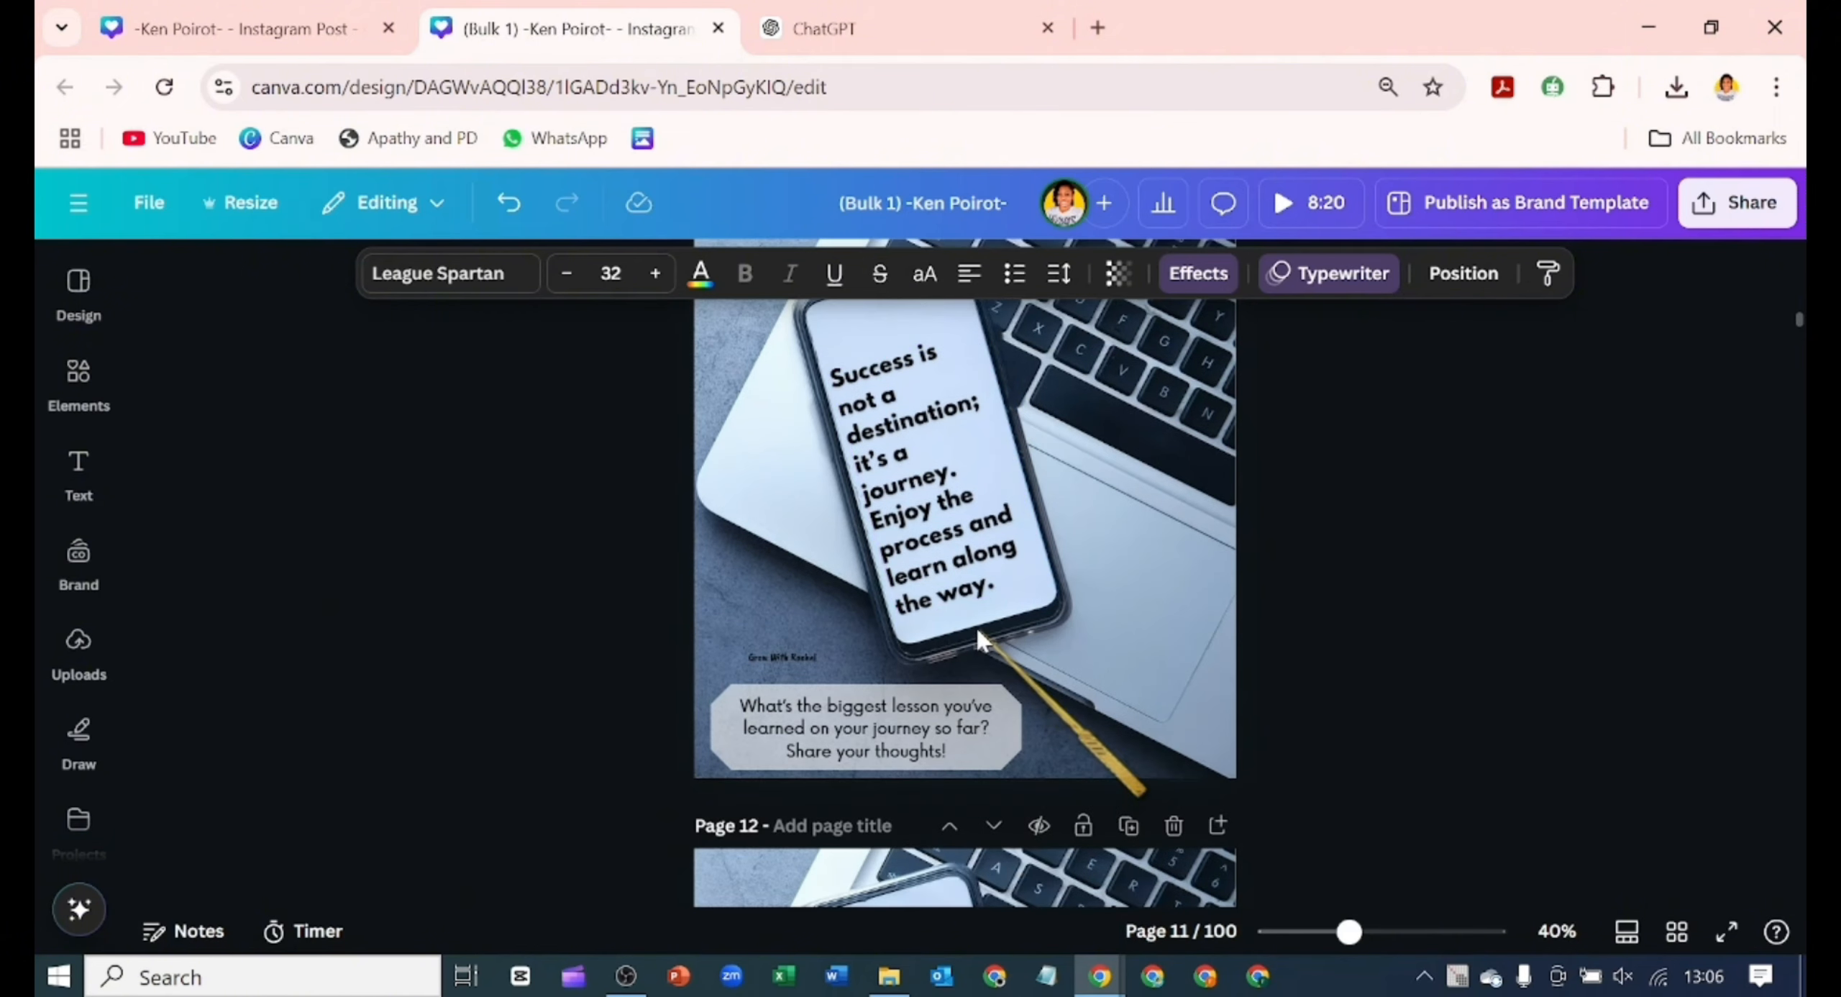
scroll(1007, 641, "down", 10)
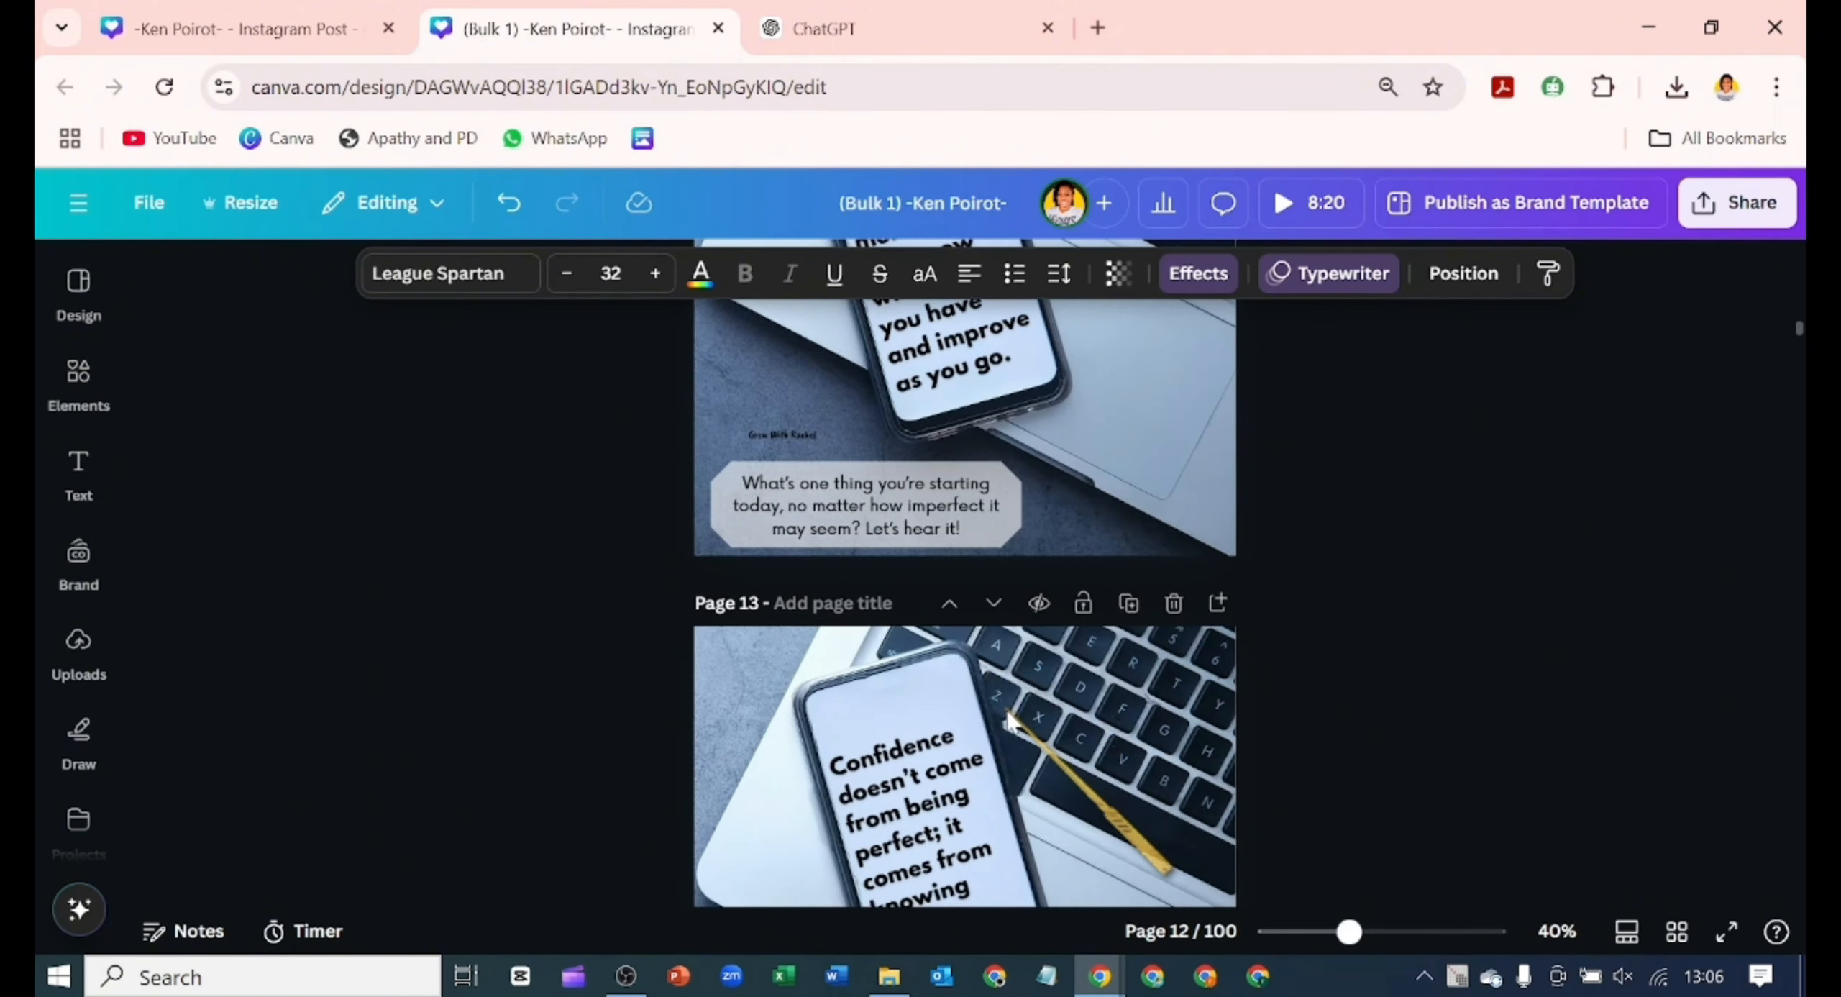
scroll(1025, 683, "down", 6)
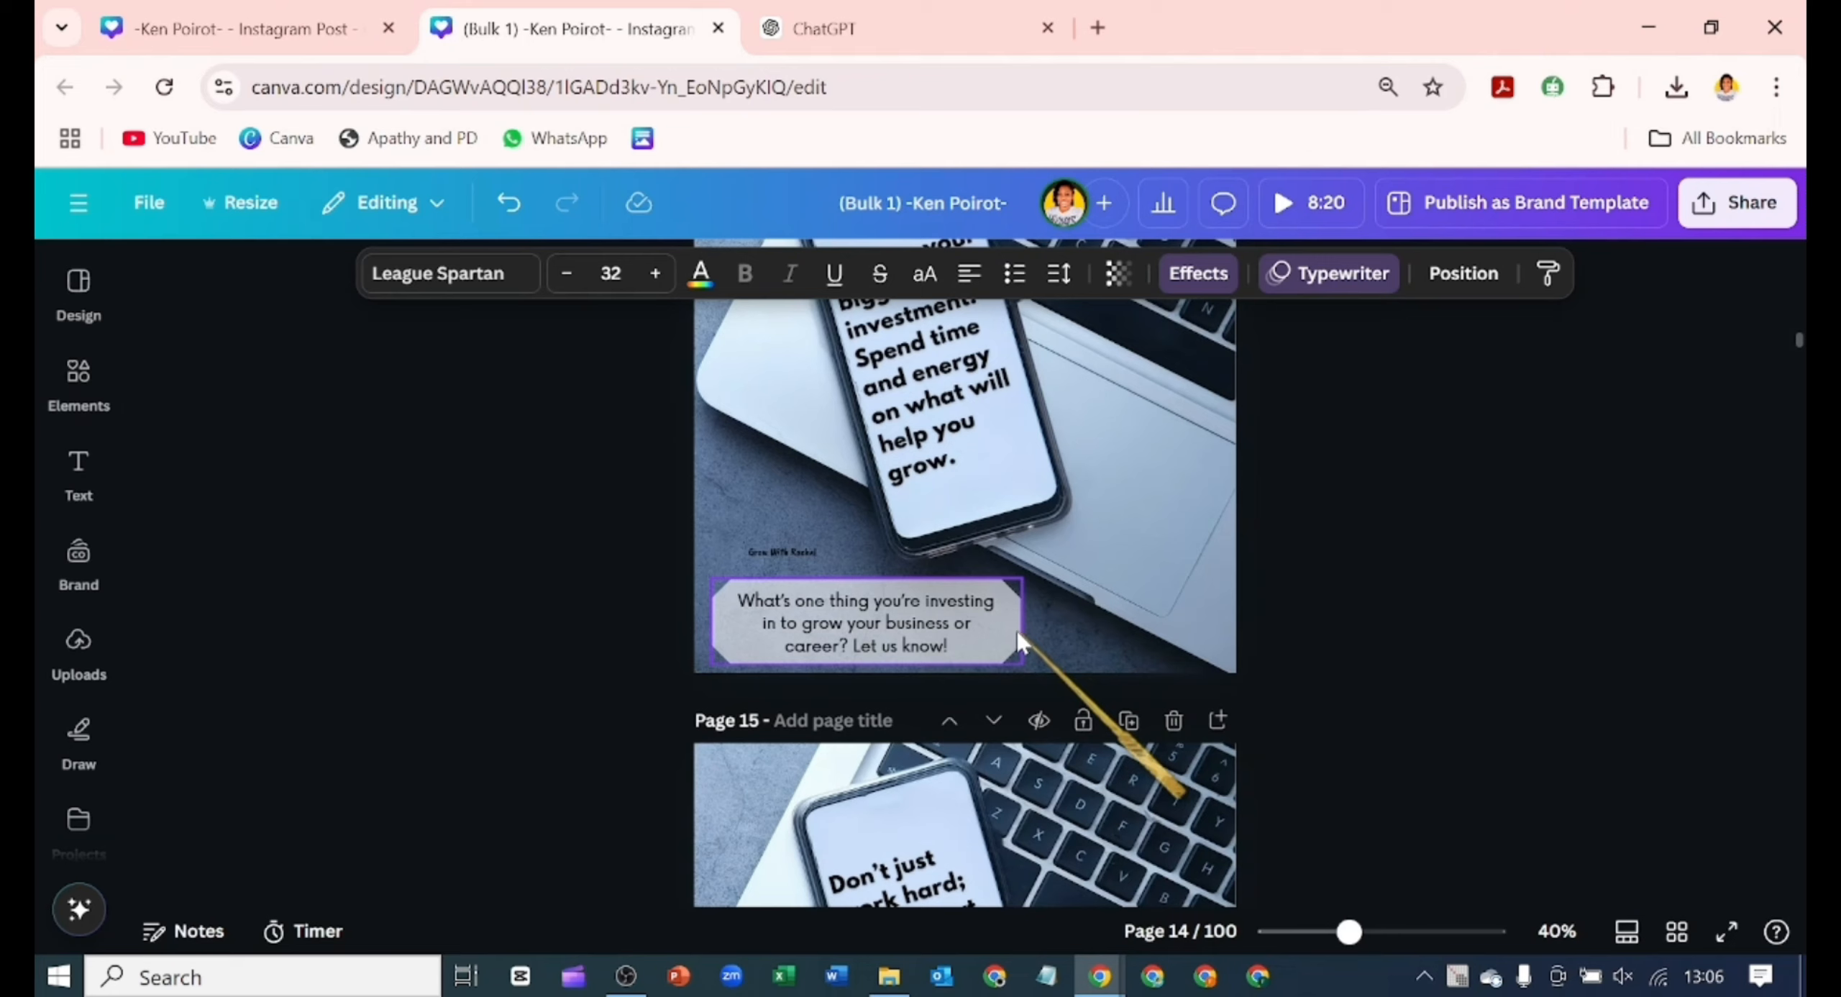
scroll(1024, 640, "down", 4)
scroll(1024, 633, "down", 5)
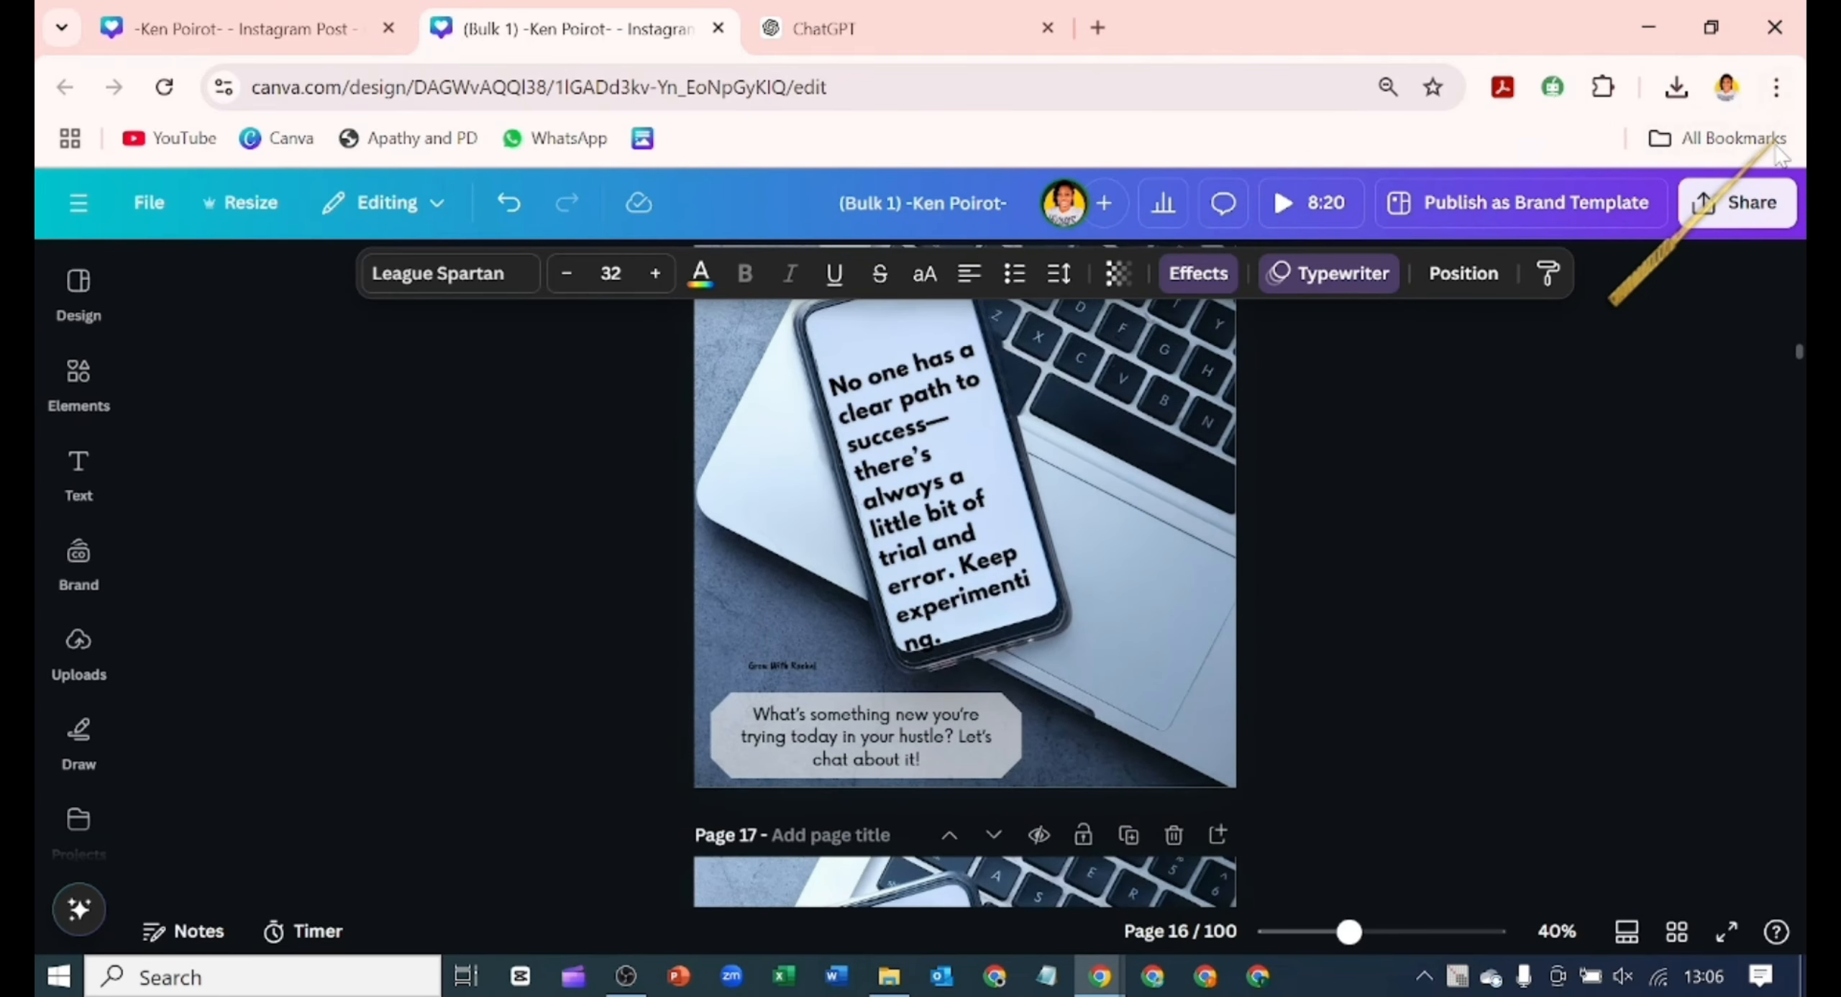
- Set the design's download file type to GIF and enable downloading pages as separate files
left_click(1755, 204)
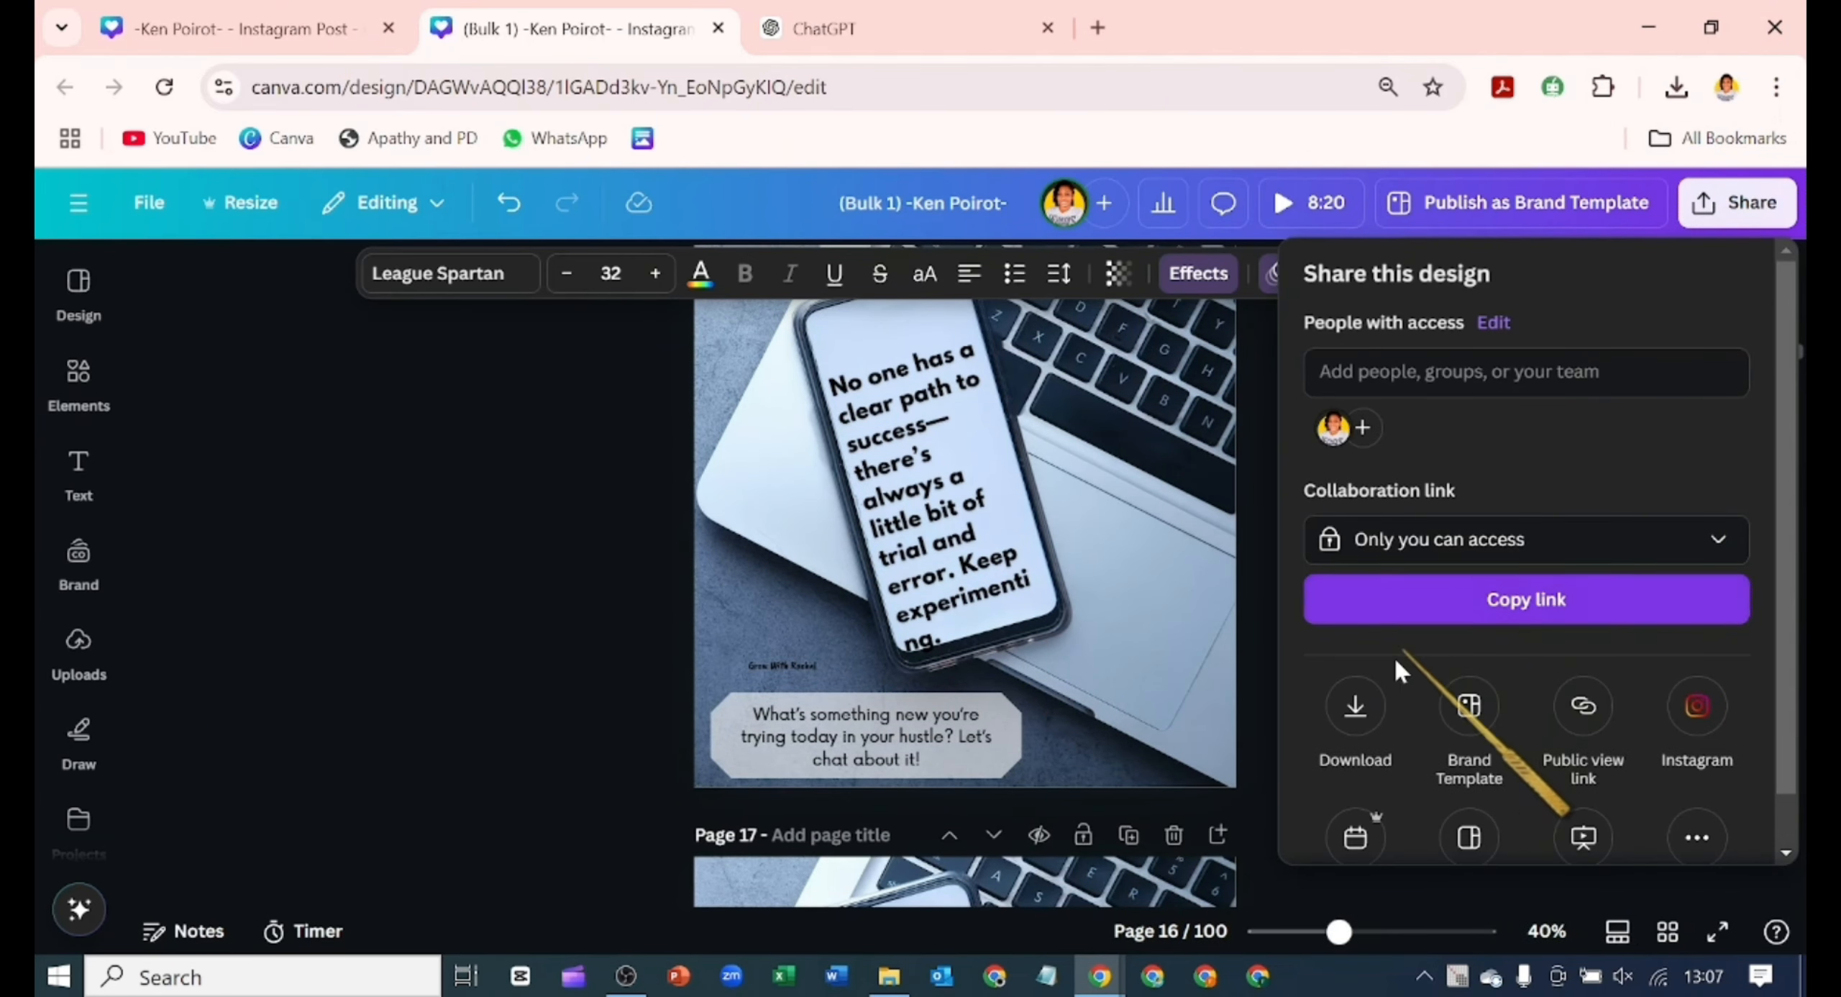
left_click(1355, 708)
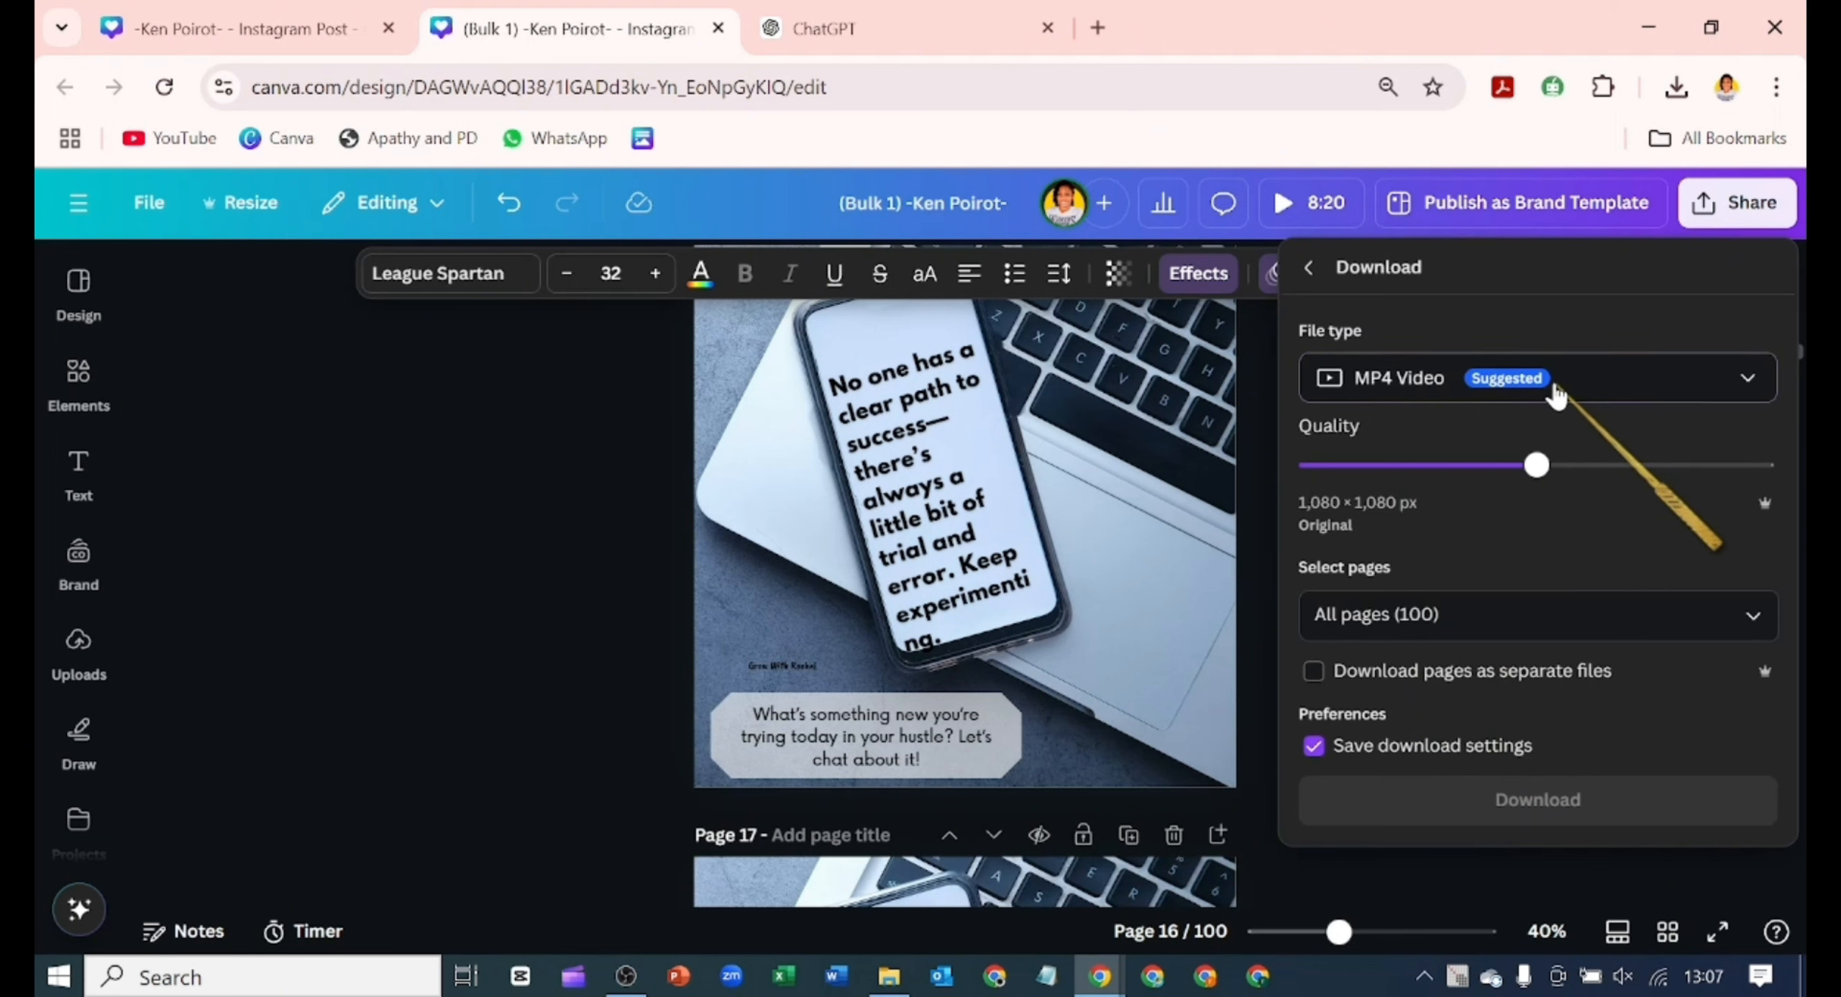
left_click(1554, 394)
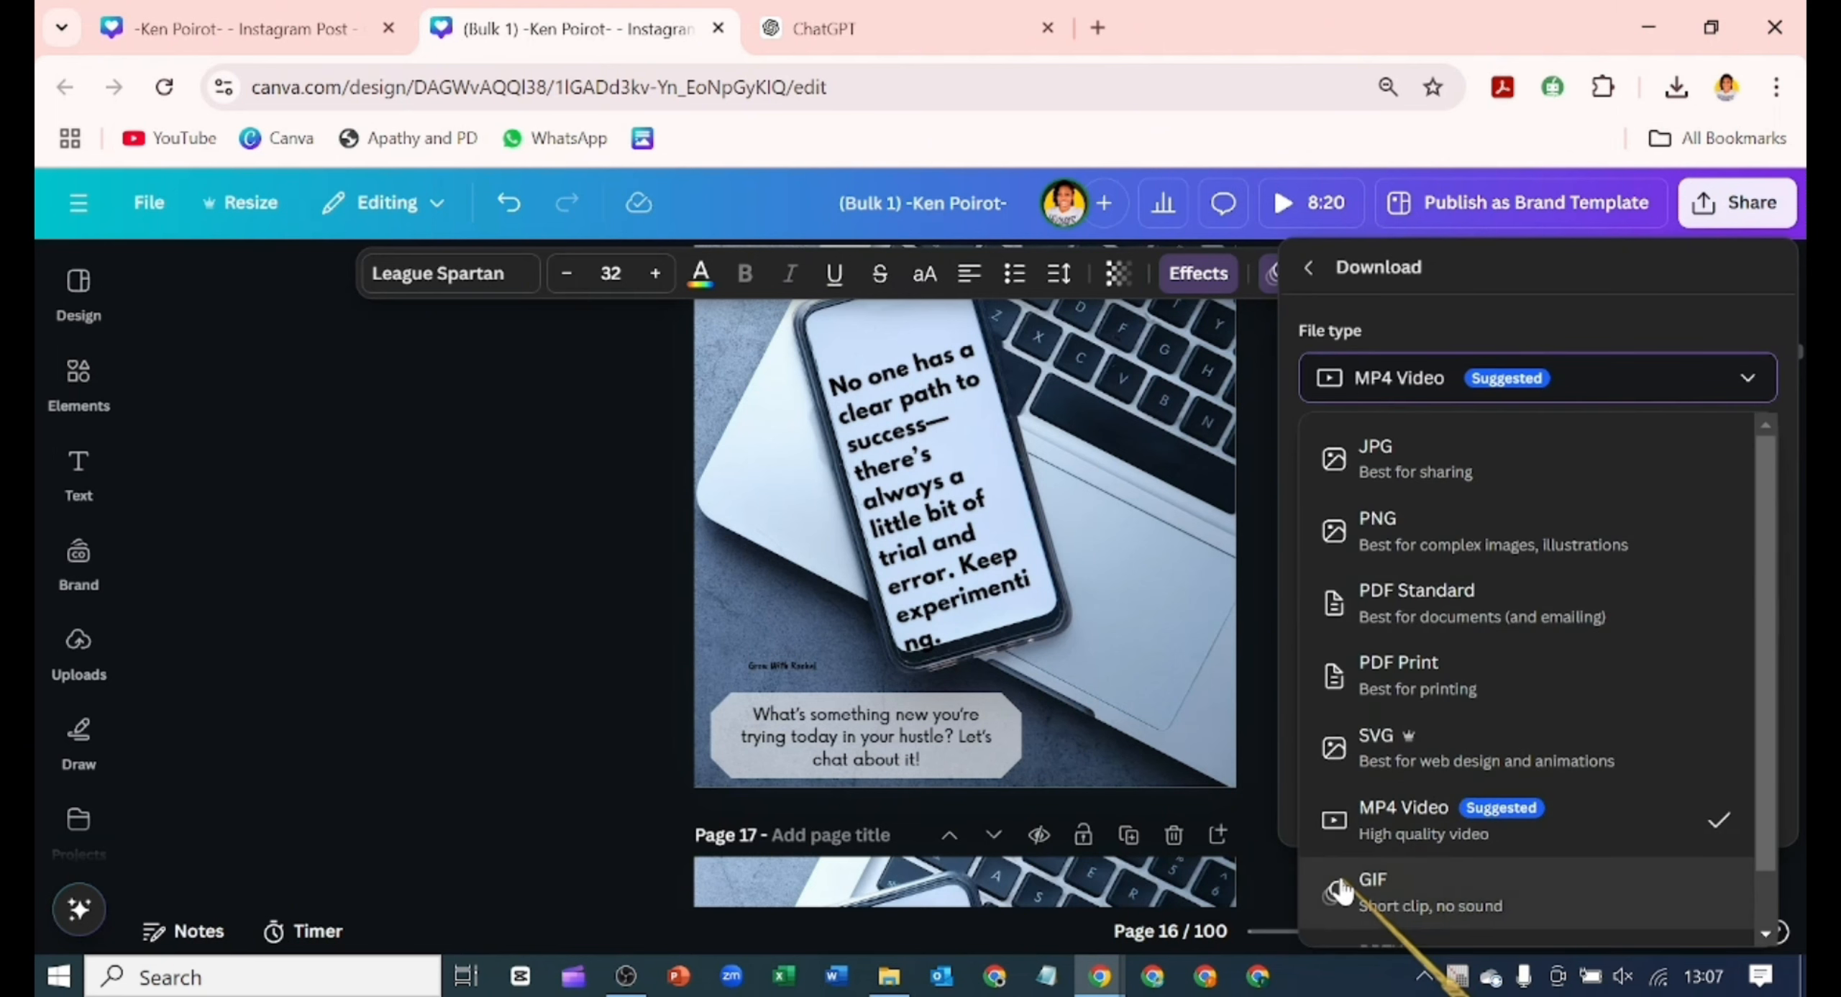
left_click(1360, 874)
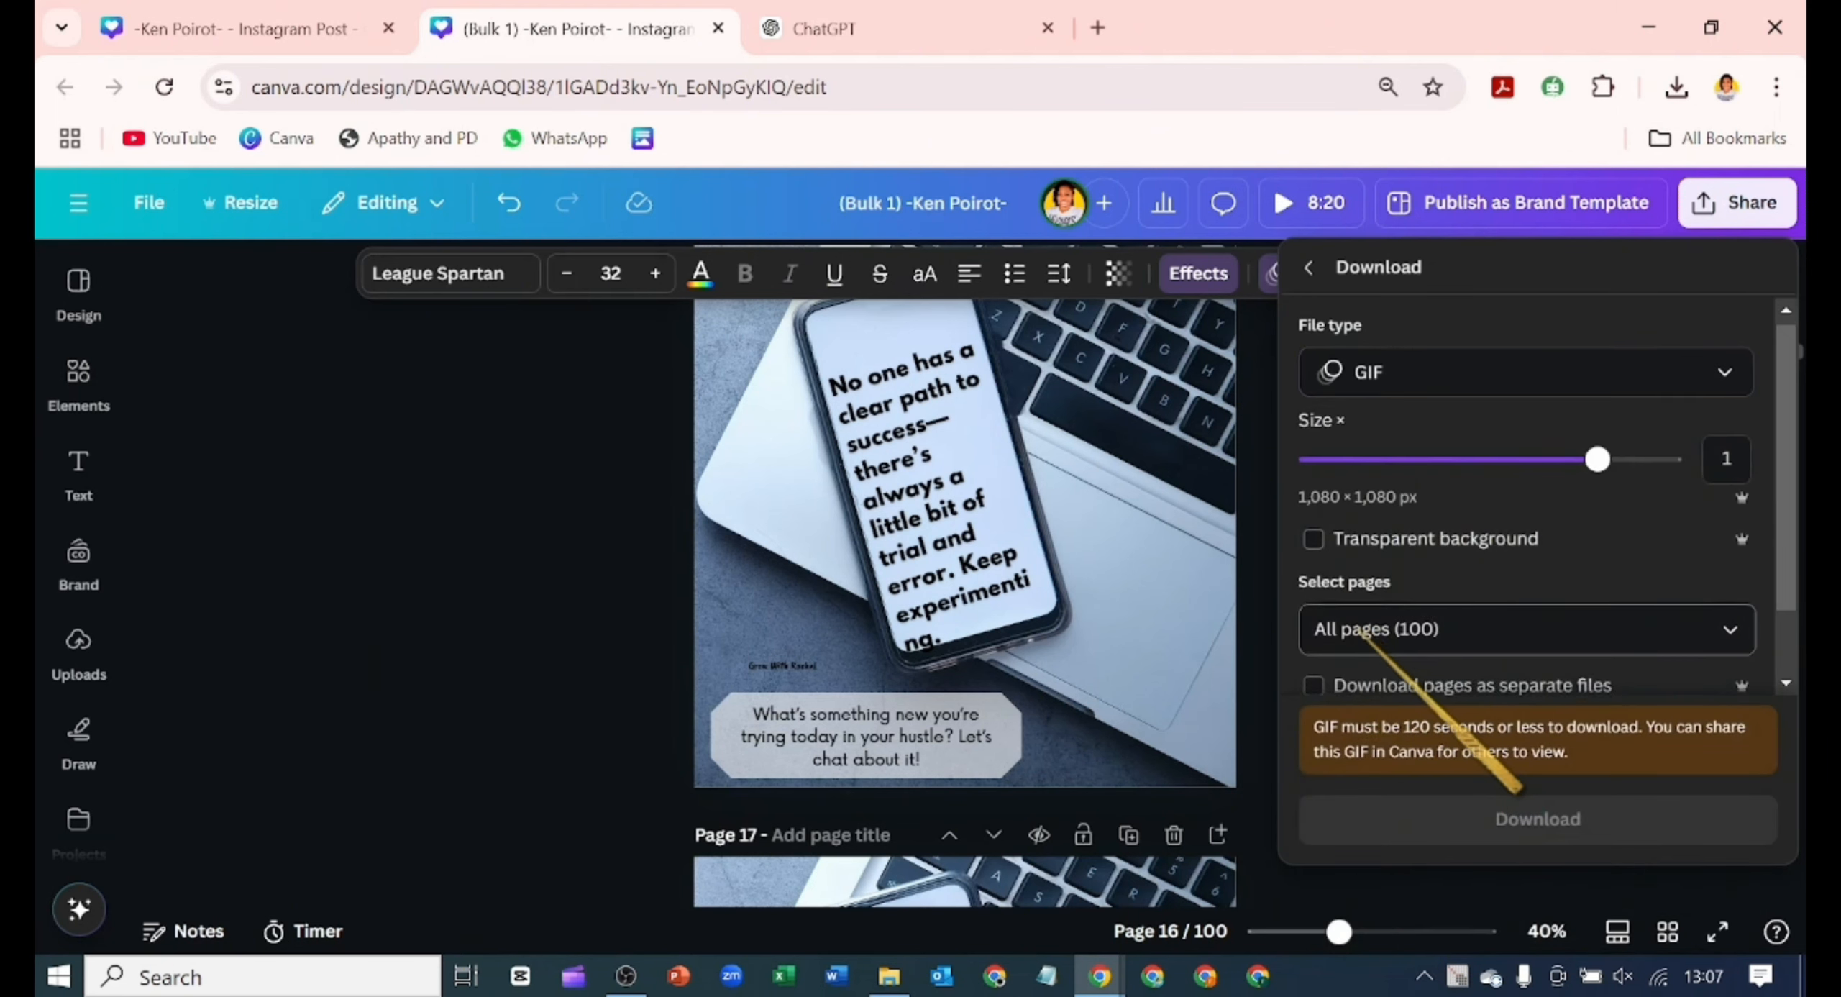
scroll(1338, 648, "down", 2)
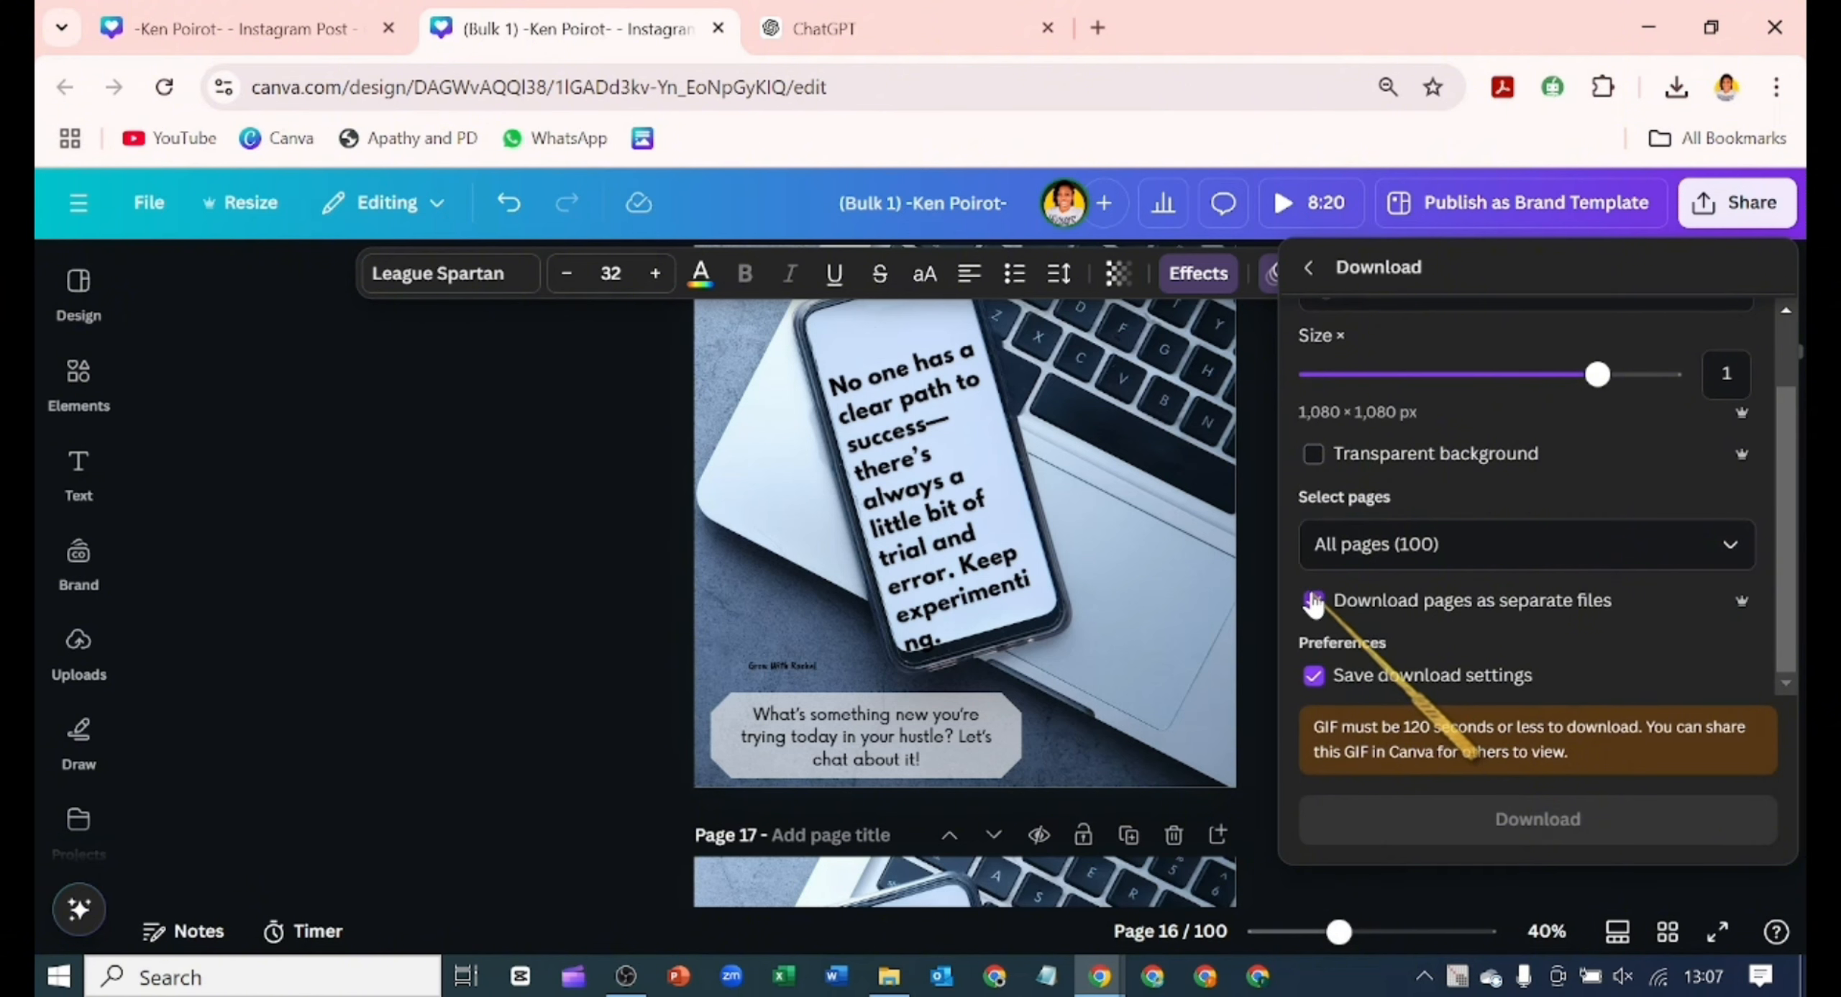
scroll(1388, 484, "up", 2)
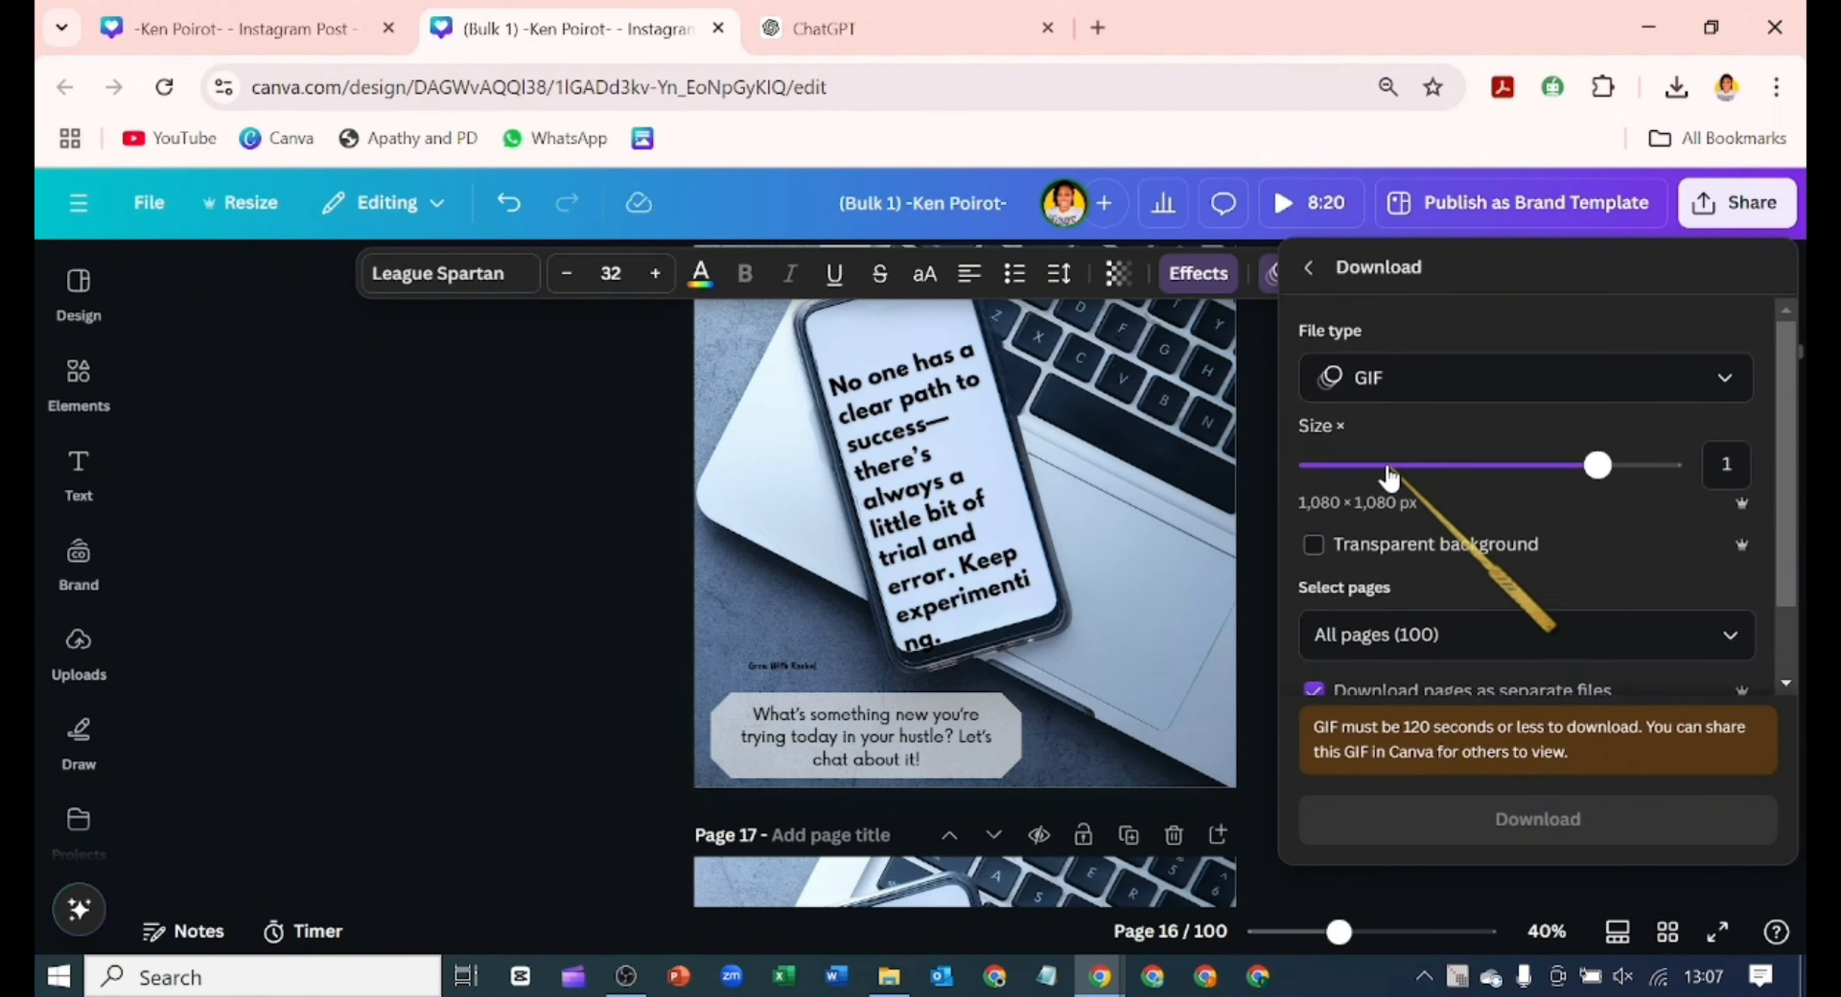